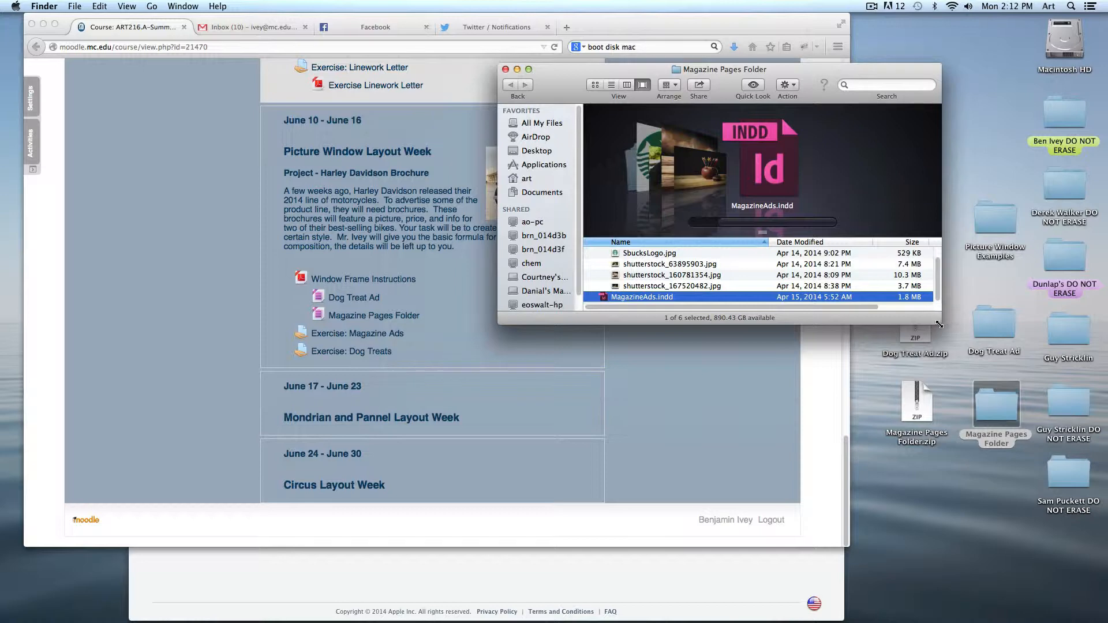
# - Enlarge the Finder window and hide Firefox to return to the Magazine Pages Folder
pyautogui.moveTo(940, 324); pyautogui.dragTo(962, 421)
pyautogui.click(171, 267)
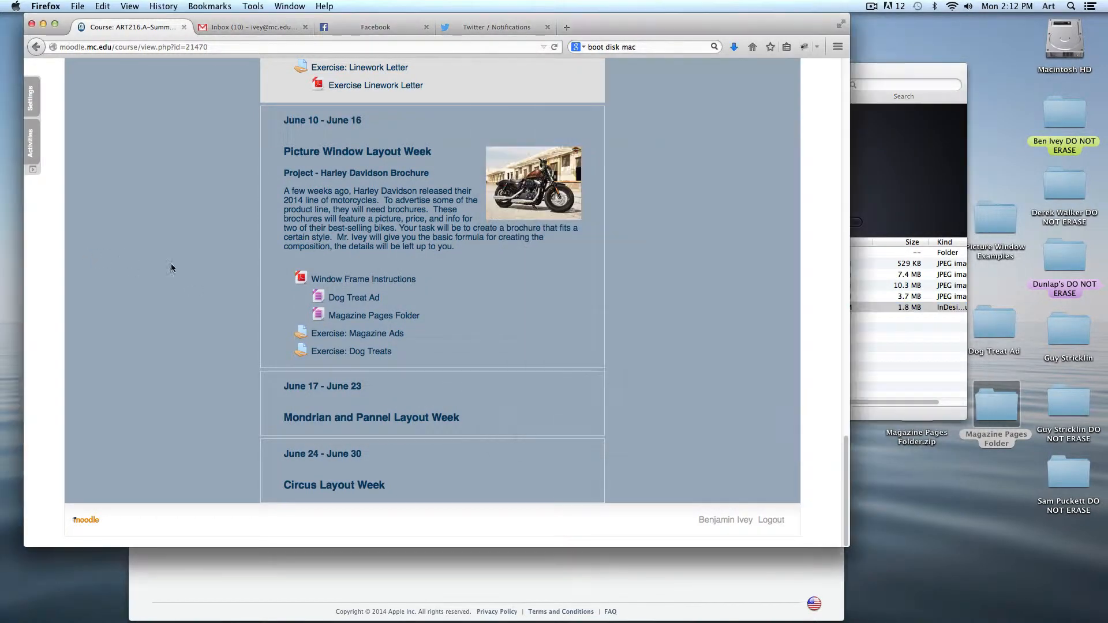
pyautogui.press('super+h')
pyautogui.click(611, 312)
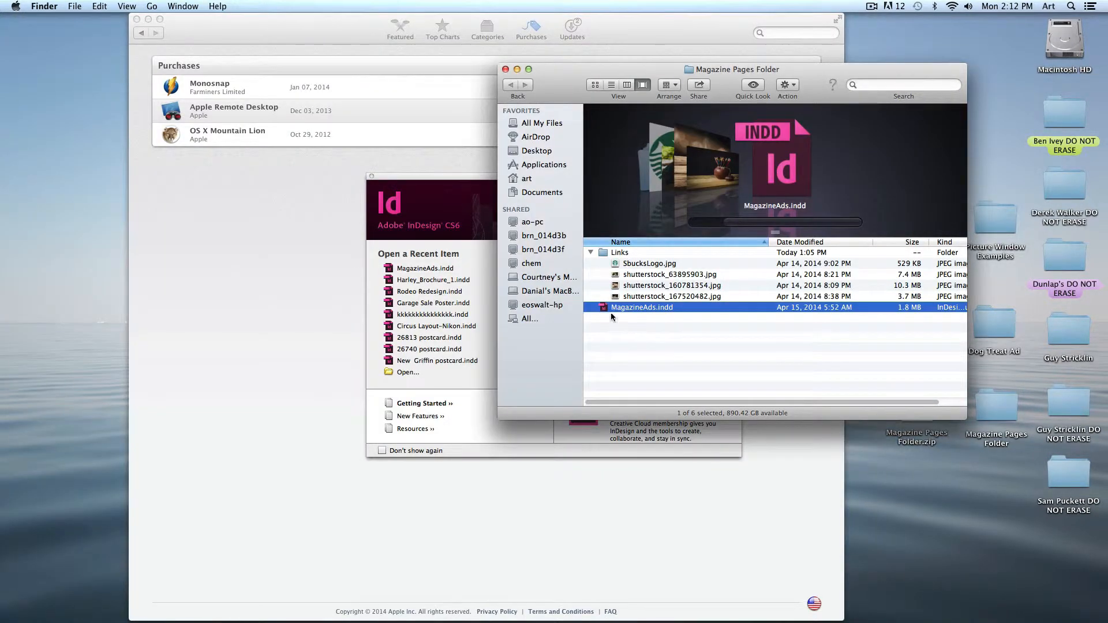
# - Check the Links folder contents, then open MagazineAds.indd in InDesign
pyautogui.click(590, 253)
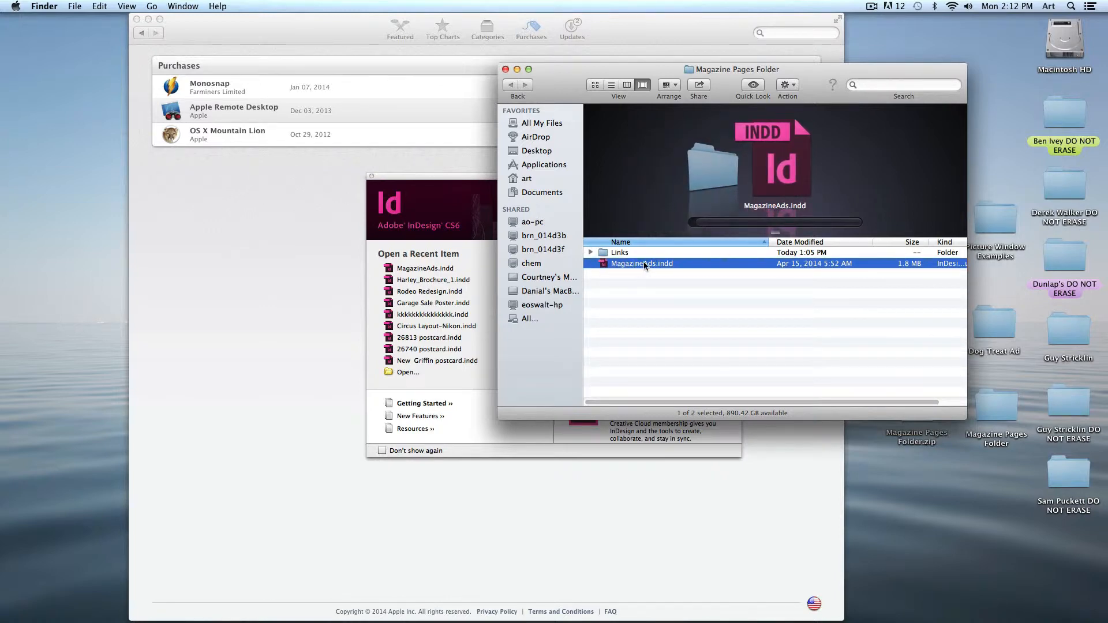
pyautogui.click(590, 254)
pyautogui.click(600, 254)
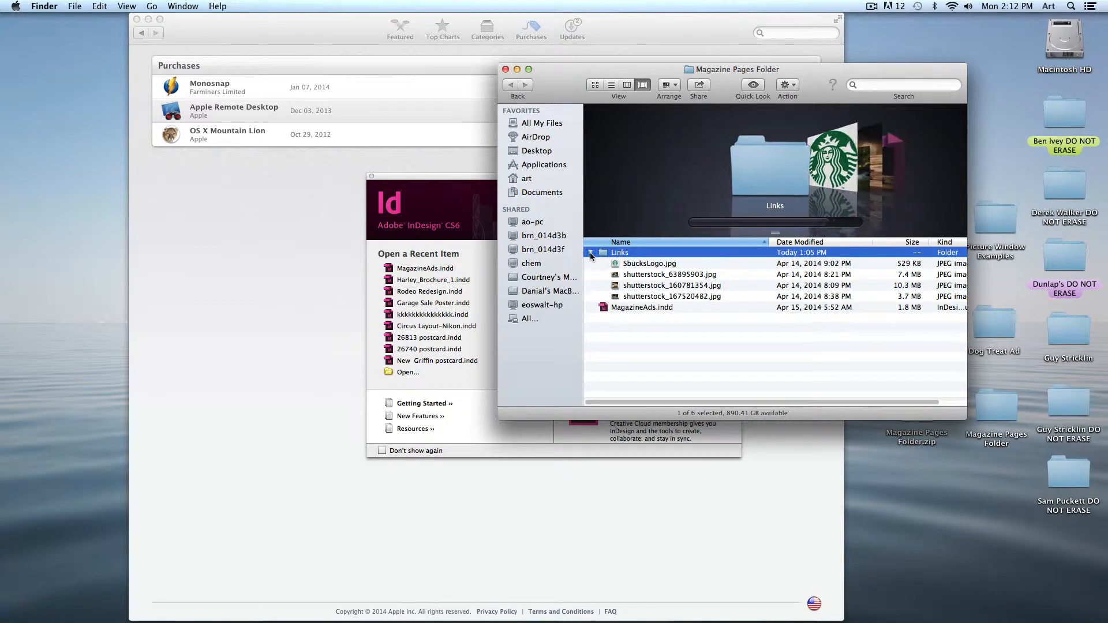
pyautogui.click(590, 254)
pyautogui.doubleClick(627, 265)
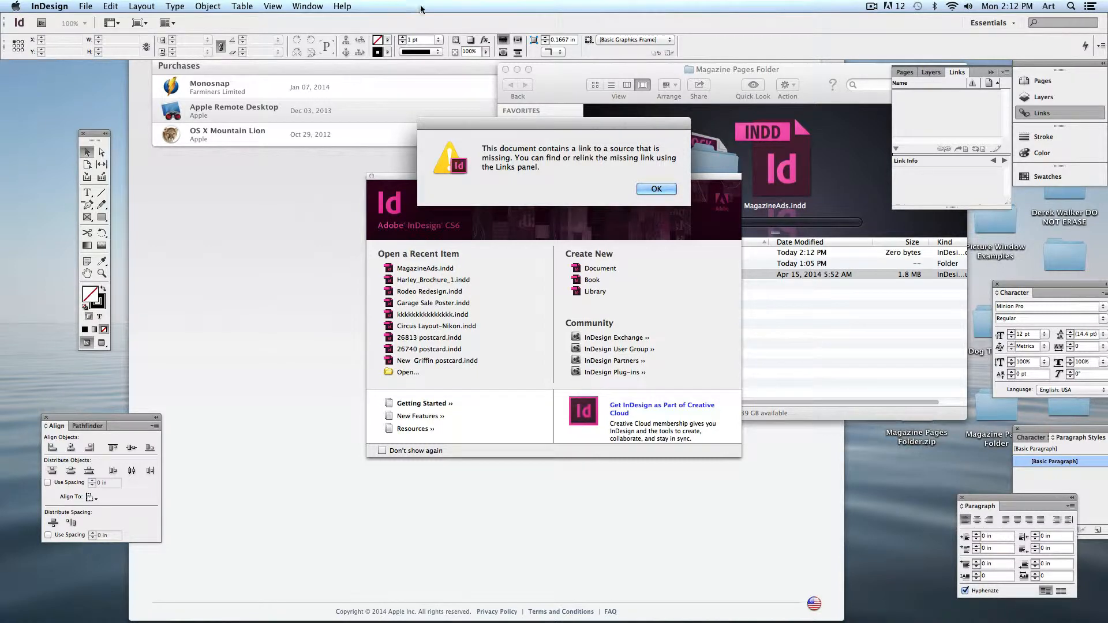
# - Dismiss the missing-link alert so MagazineAds.indd opens on the coffee ad
pyautogui.moveTo(496, 122); pyautogui.dragTo(493, 138)
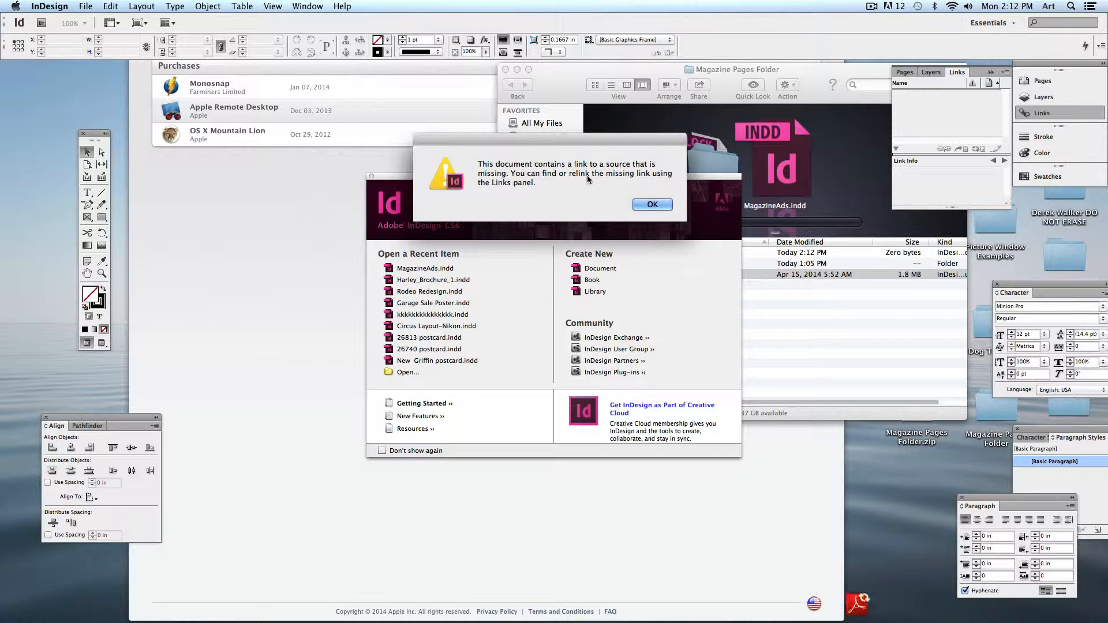
pyautogui.click(650, 203)
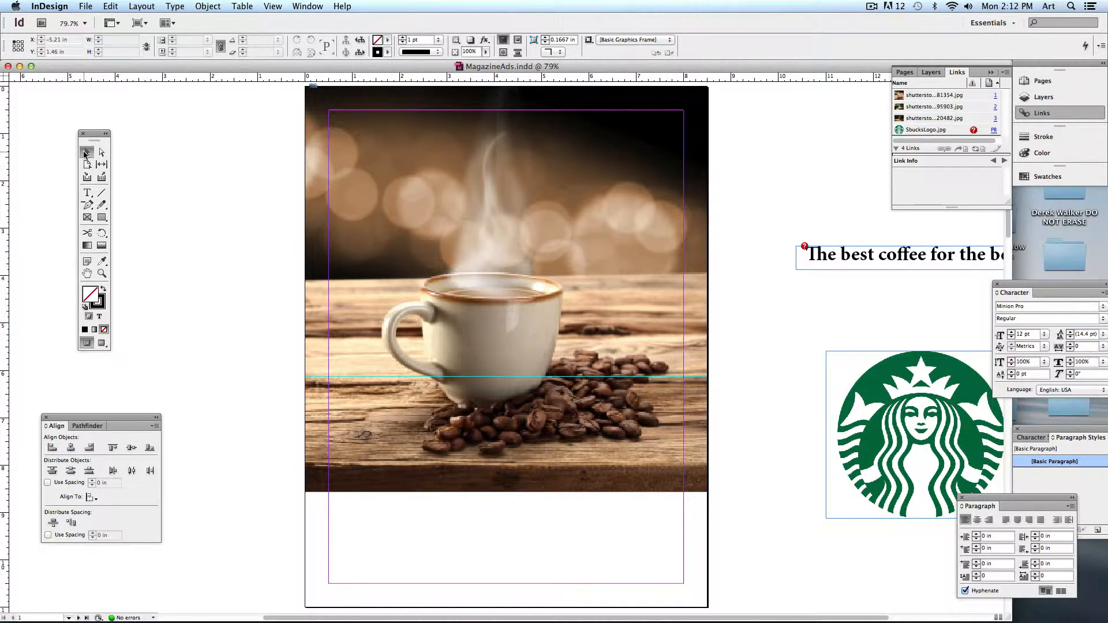
pyautogui.hscroll(5, 495, 347)
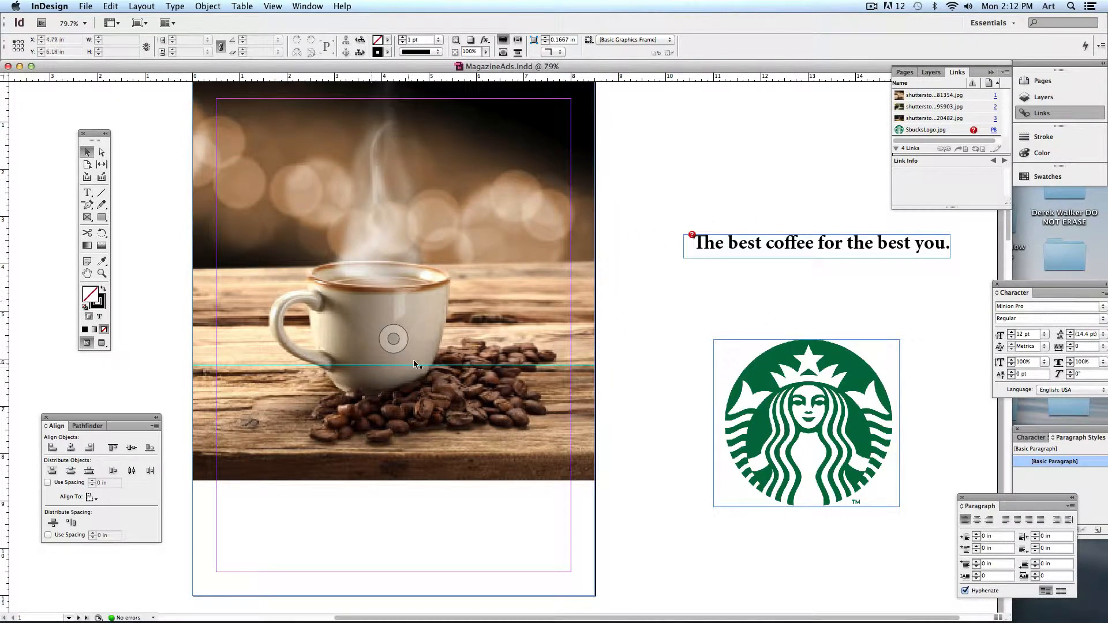
pyautogui.scroll(-10, 638, 445)
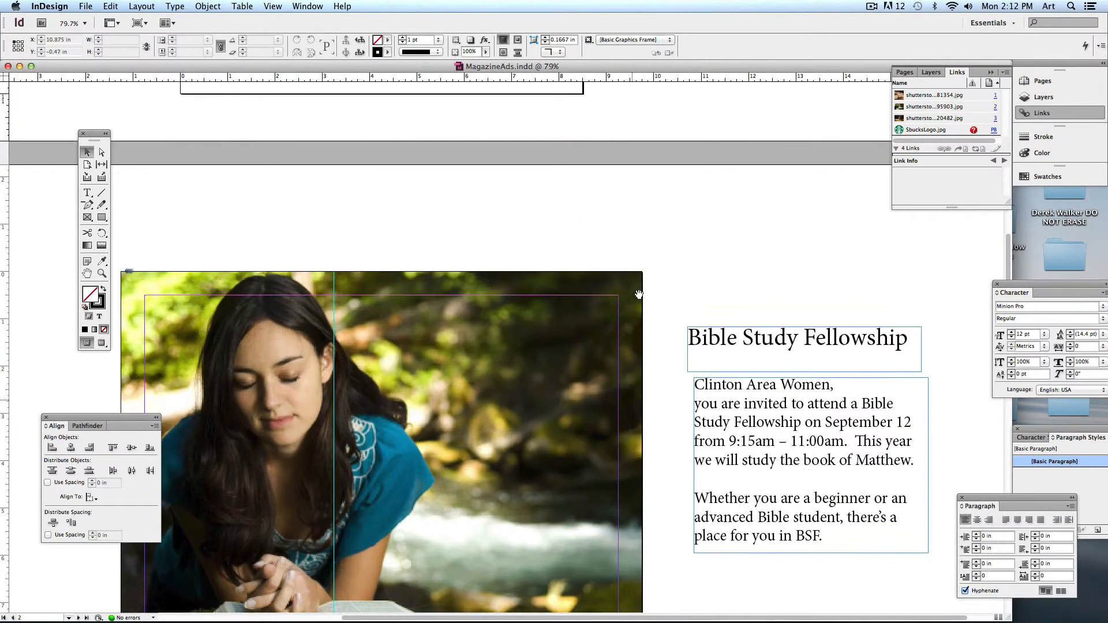
pyautogui.scroll(-5, 639, 295)
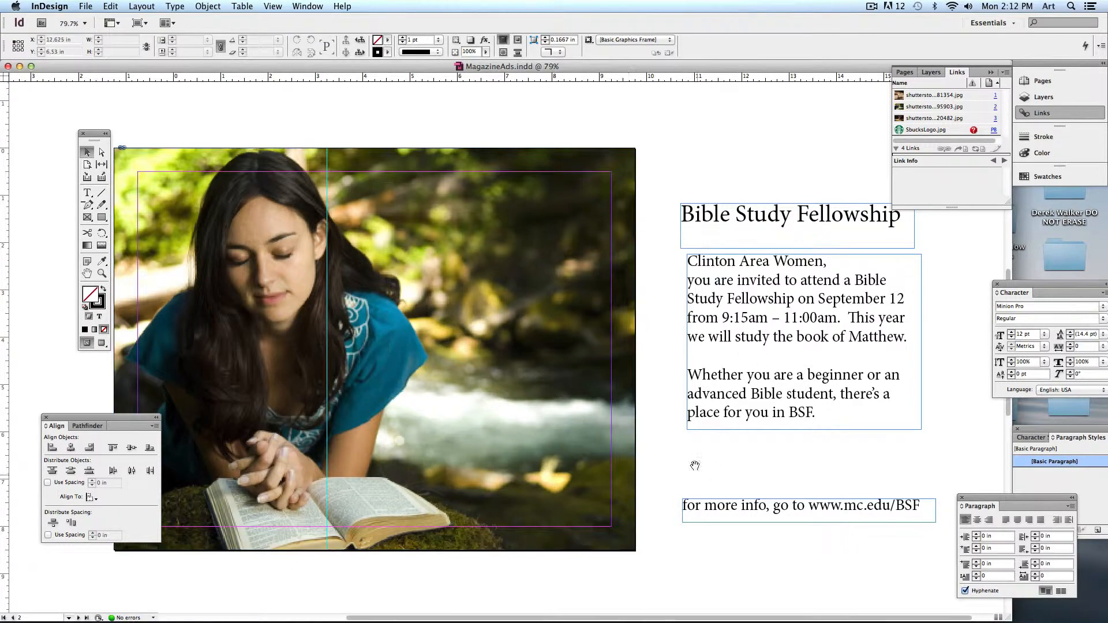
pyautogui.scroll(-15, 695, 465)
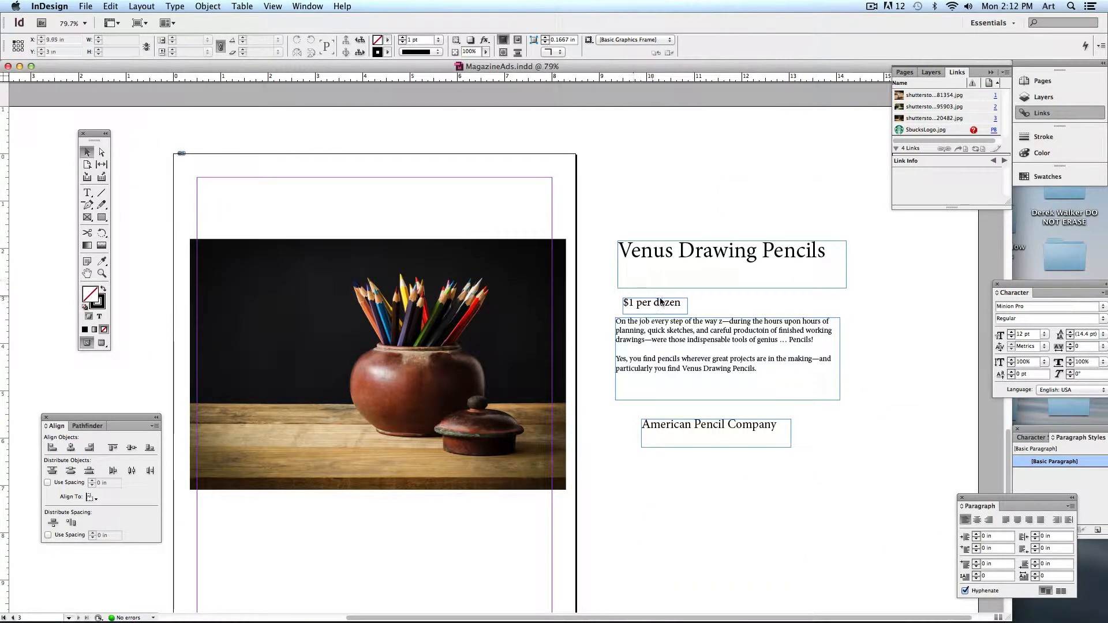
pyautogui.scroll(20, 662, 302)
pyautogui.scroll(-4, 644, 280)
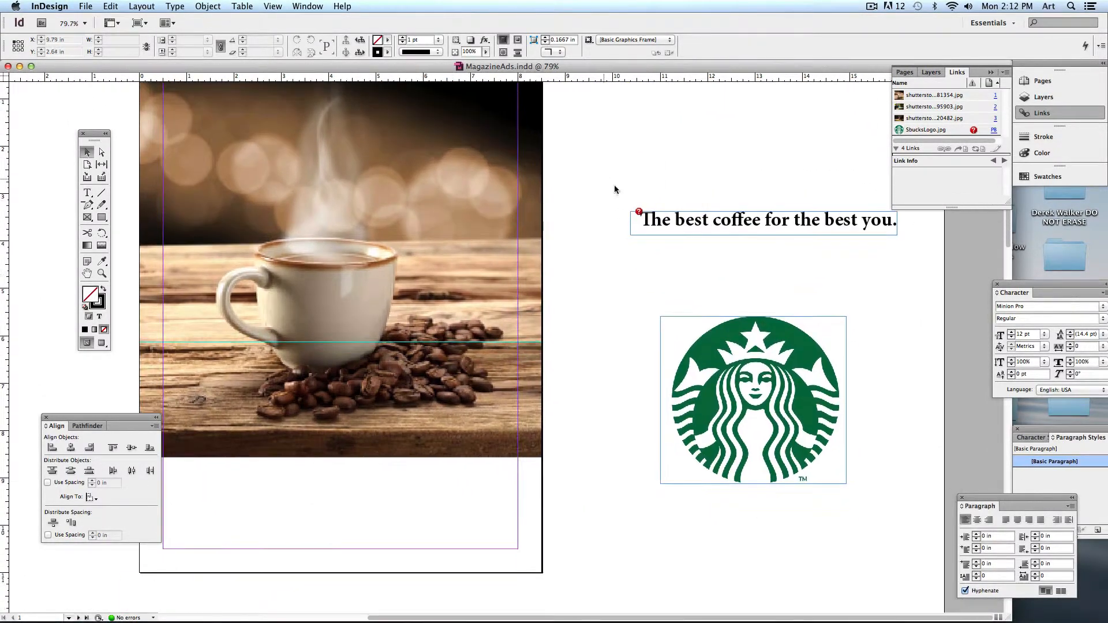
# - Move the headline-and-logo group up and left, then set it slightly lower
pyautogui.moveTo(708, 367); pyautogui.dragTo(665, 329)
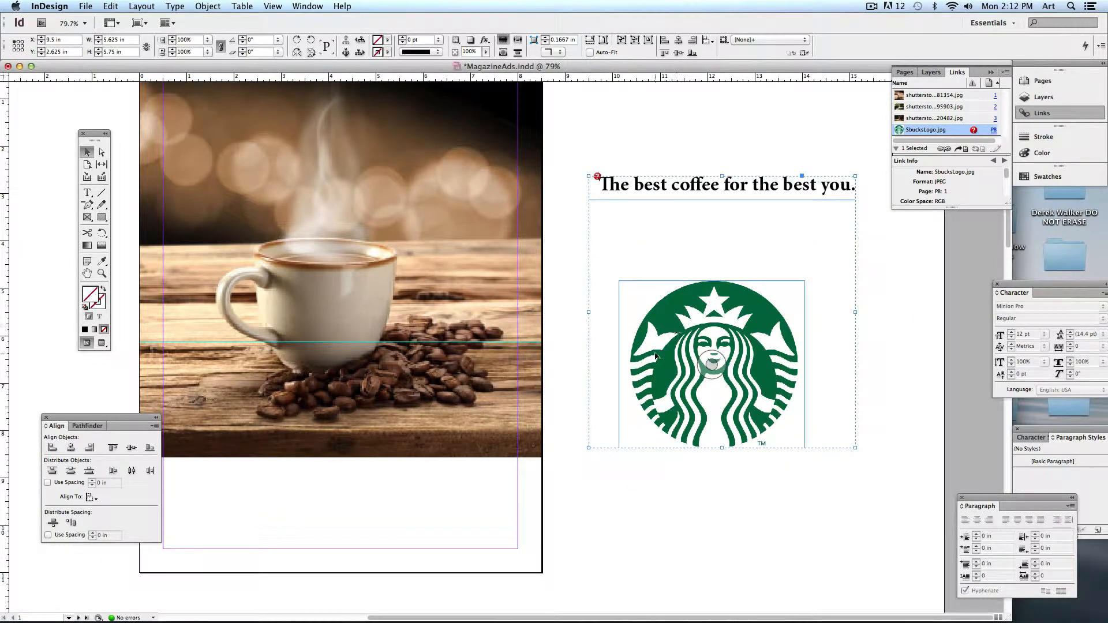
pyautogui.moveTo(666, 312)
pyautogui.mouseDown()
pyautogui.moveTo(691, 322)
pyautogui.moveTo(728, 315)
pyautogui.moveTo(659, 372)
pyautogui.moveTo(651, 304)
pyautogui.mouseUp()
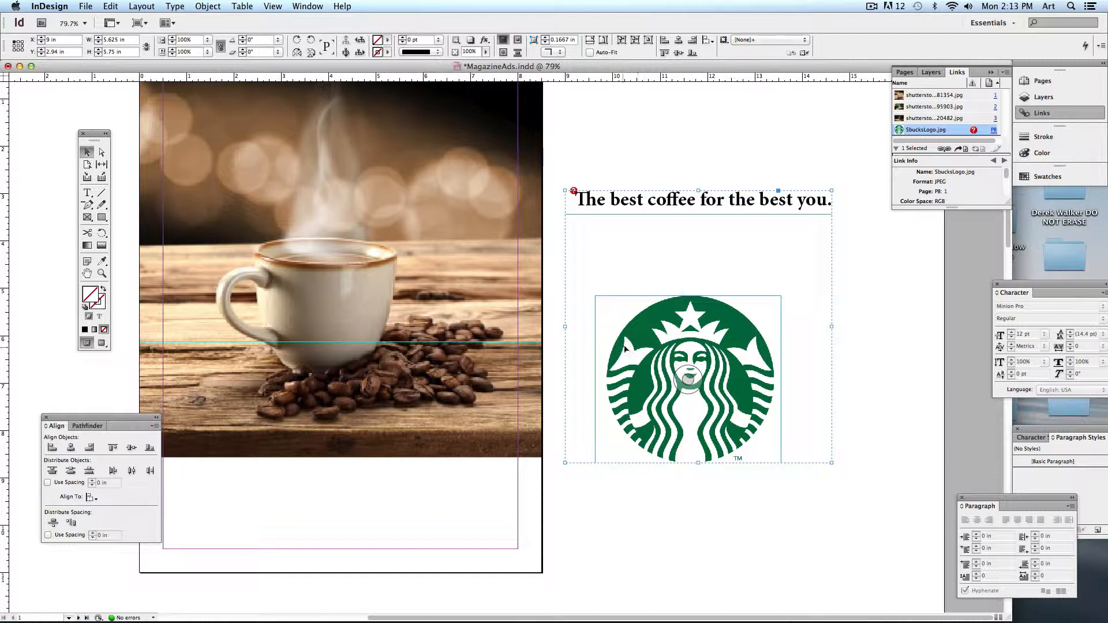
pyautogui.moveTo(657, 258)
pyautogui.mouseDown()
pyautogui.moveTo(680, 266)
pyautogui.moveTo(657, 264)
pyautogui.mouseUp()
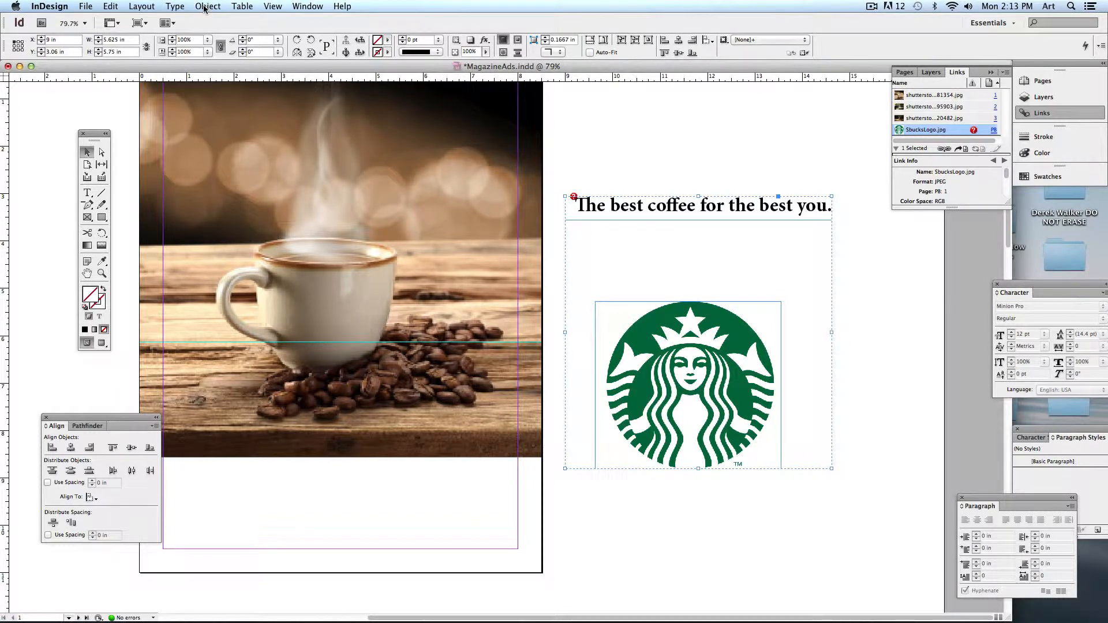
# - Ungroup the headline and Starbucks logo, and move the logo lower and right
pyautogui.click(221, 5)
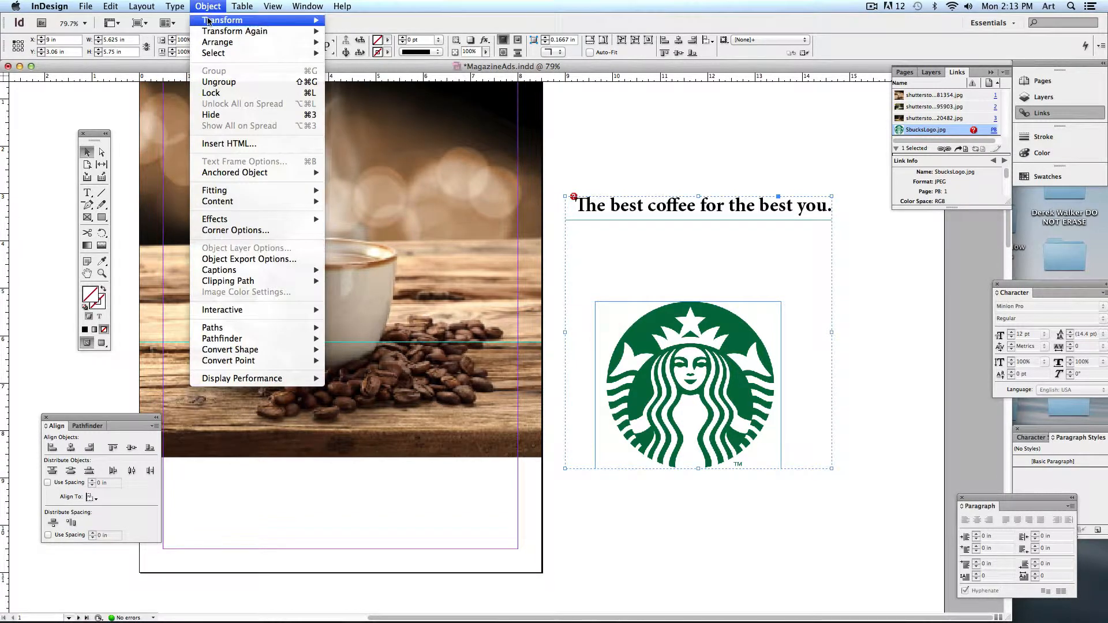
pyautogui.click(211, 84)
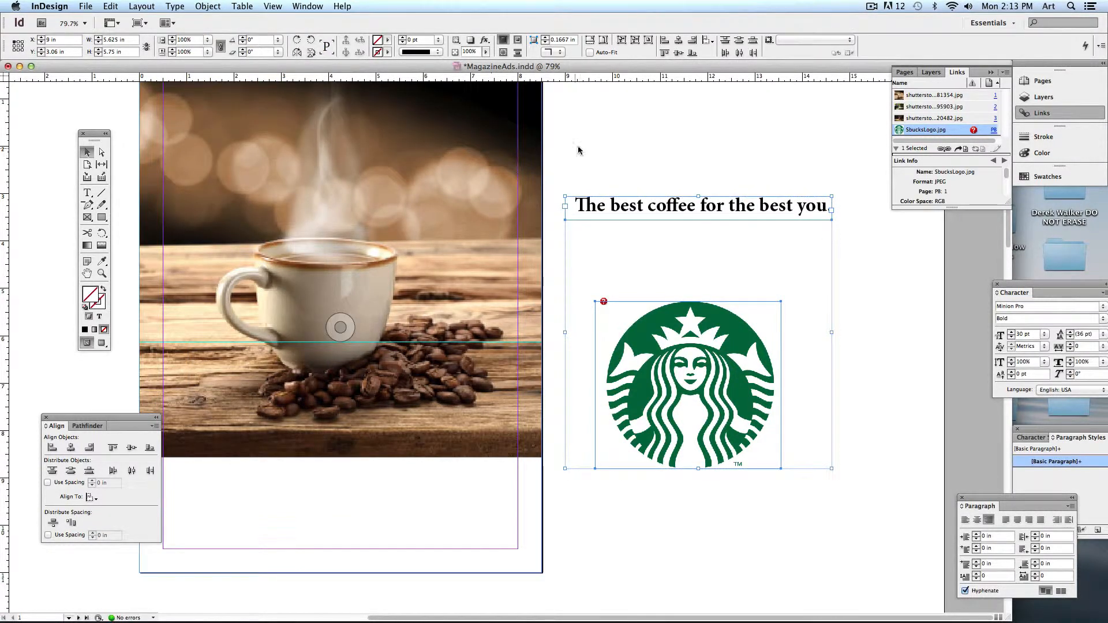
pyautogui.click(651, 126)
pyautogui.moveTo(681, 316); pyautogui.dragTo(683, 346)
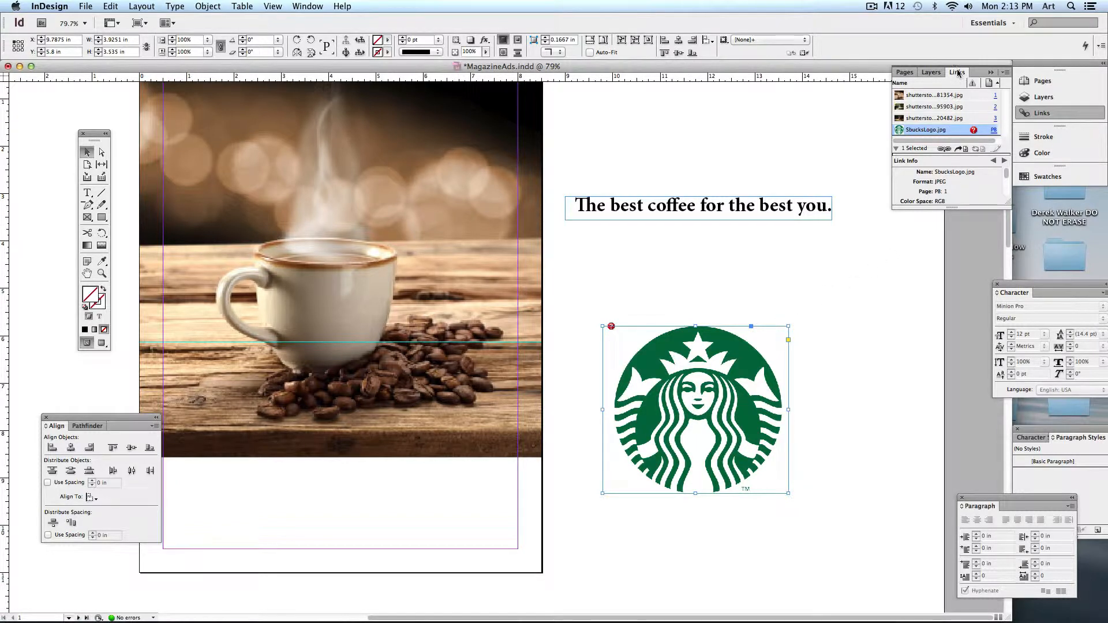
pyautogui.moveTo(957, 72); pyautogui.dragTo(707, 123)
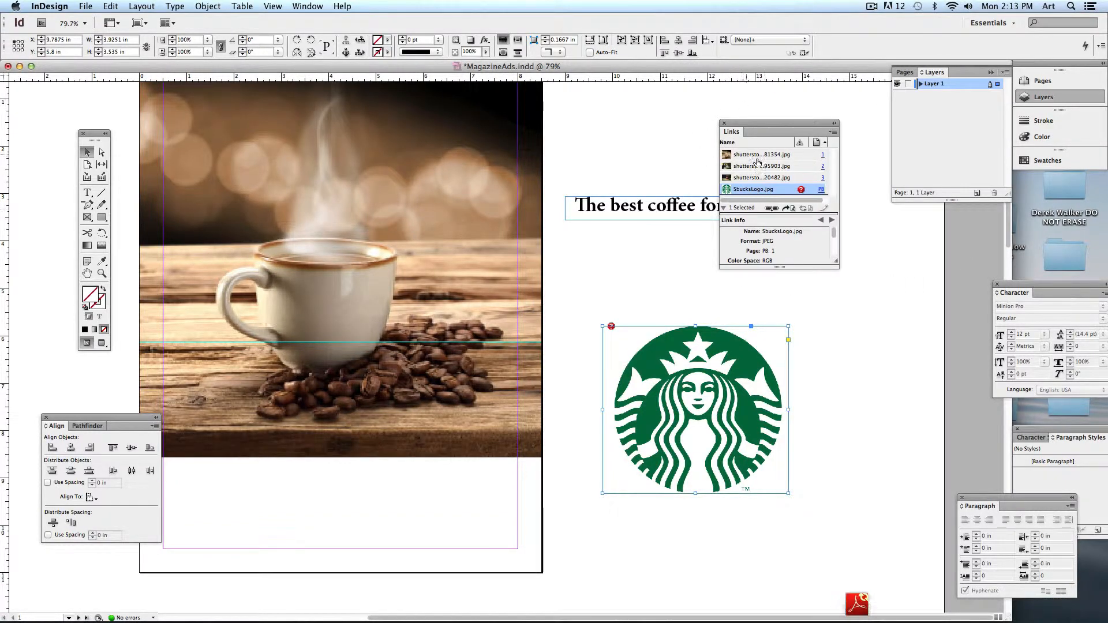
# - Relink the missing Starbucks logo to SbucksLogo.jpg in the Links folder
pyautogui.doubleClick(803, 191)
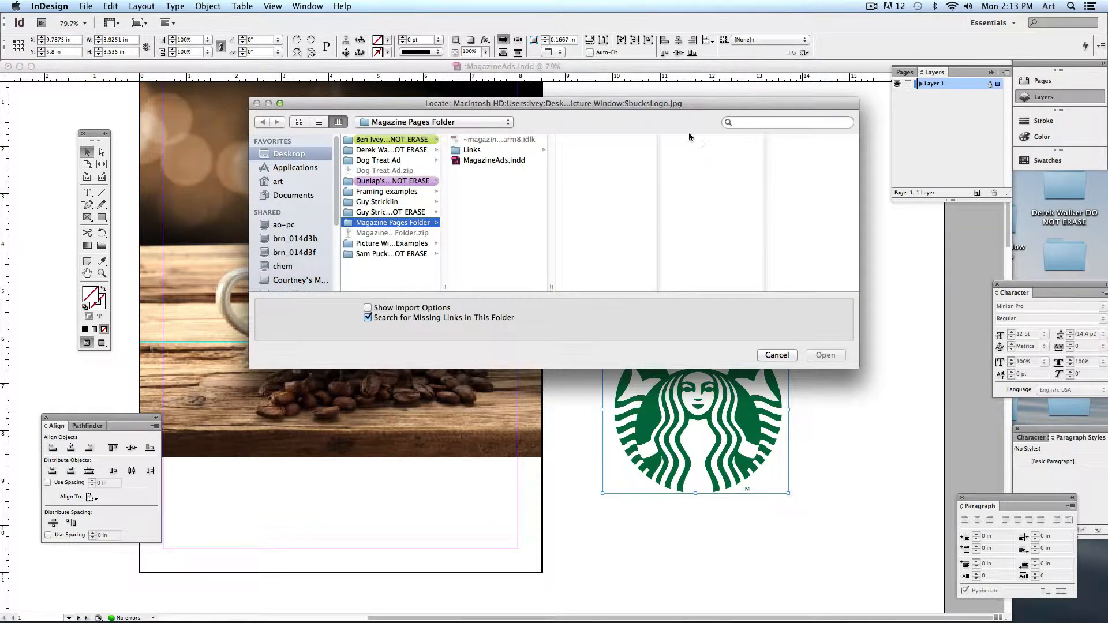
pyautogui.moveTo(673, 105); pyautogui.dragTo(738, 206)
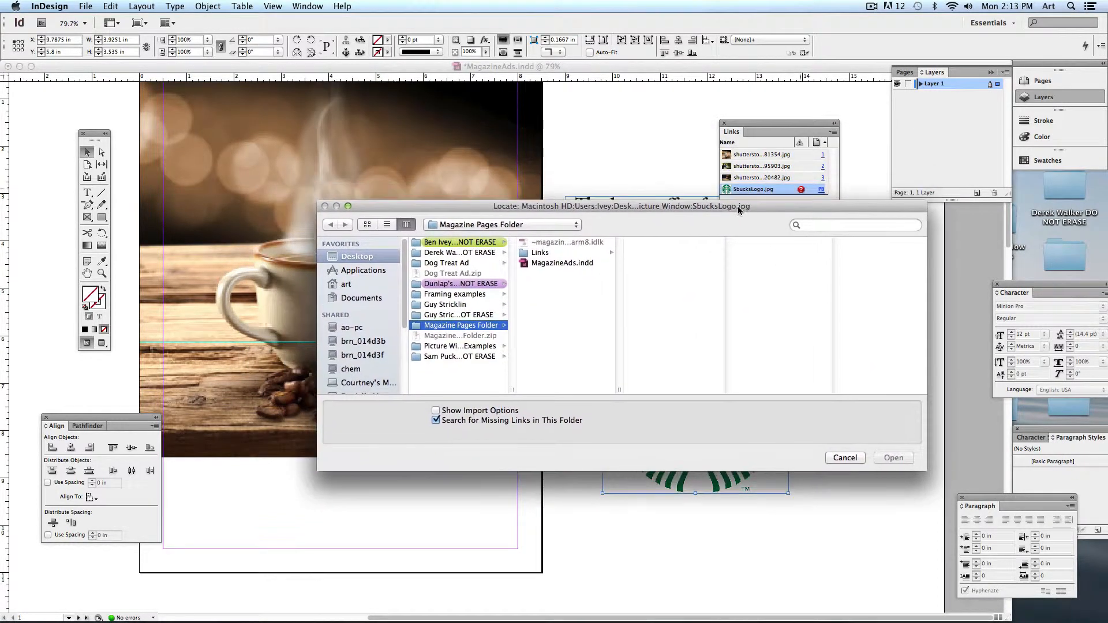
pyautogui.click(541, 253)
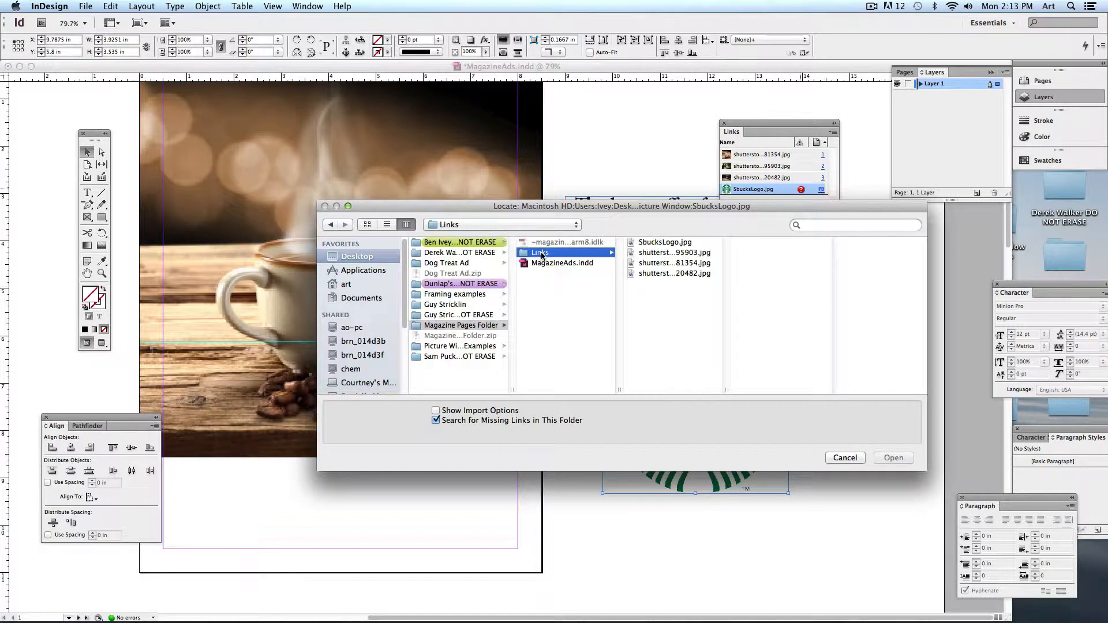
pyautogui.click(656, 243)
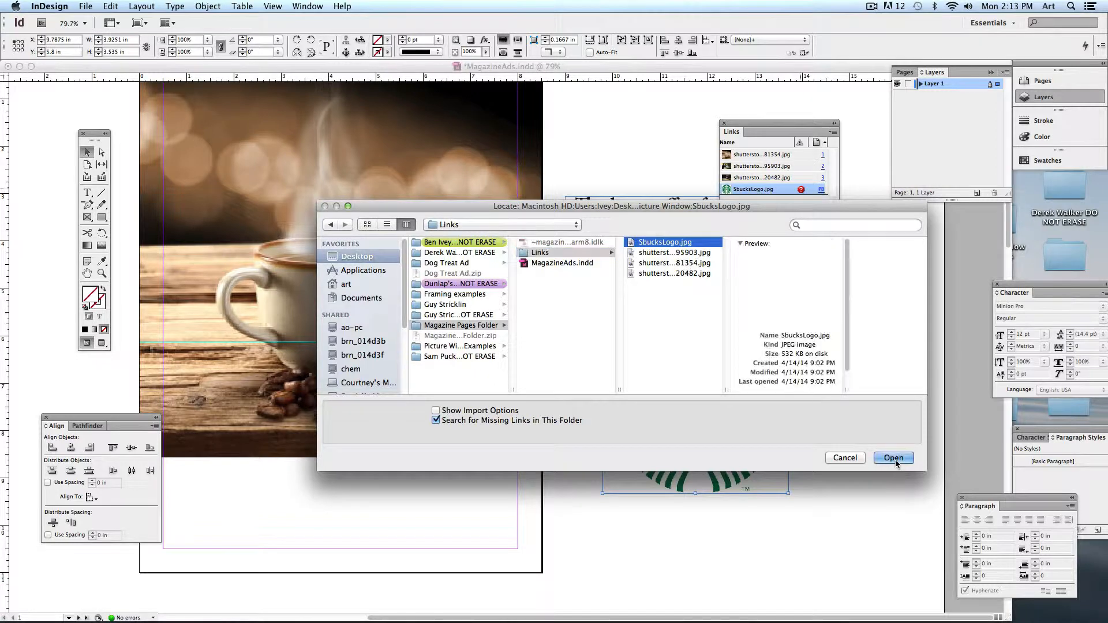
pyautogui.click(893, 458)
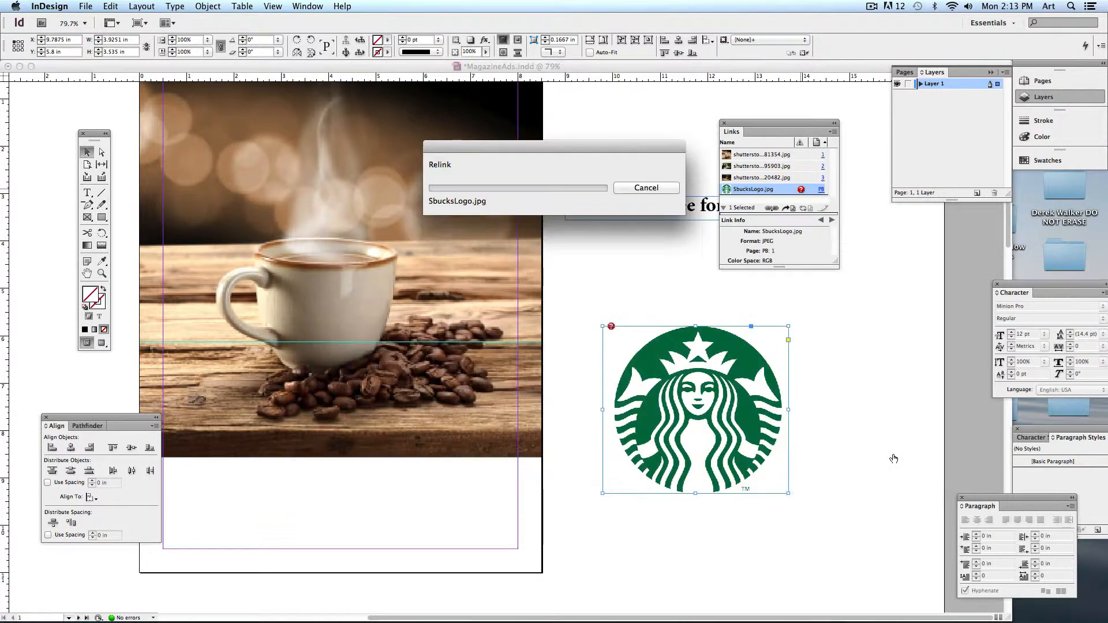
# - Deselect the logo, move the floating Links panel off the headline, and reveal the desktop
pyautogui.click(876, 431)
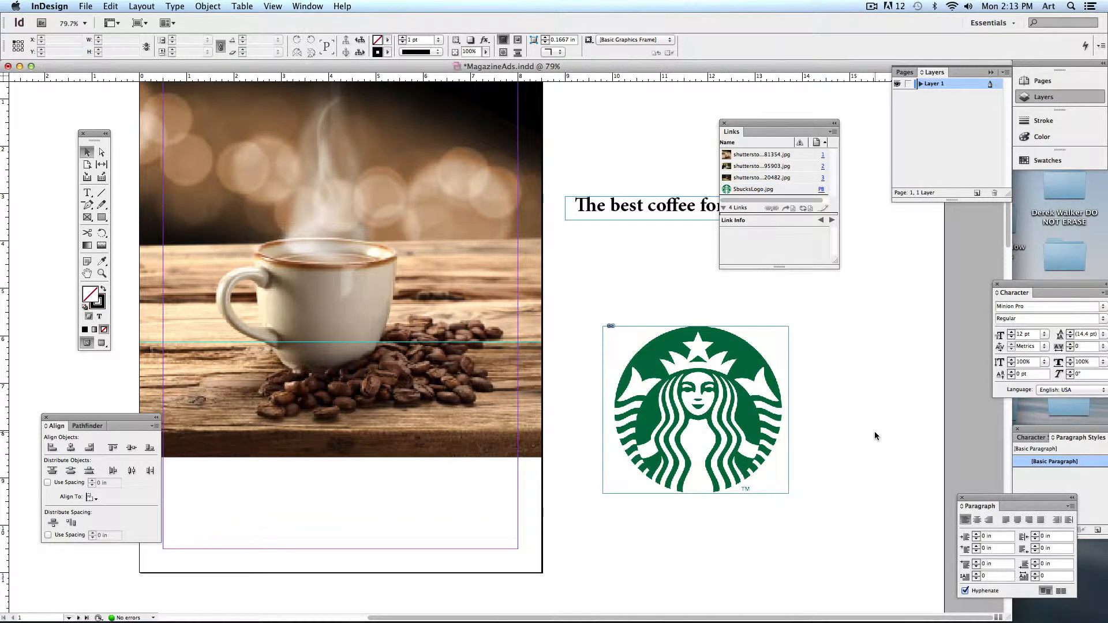
pyautogui.moveTo(762, 123); pyautogui.dragTo(895, 154)
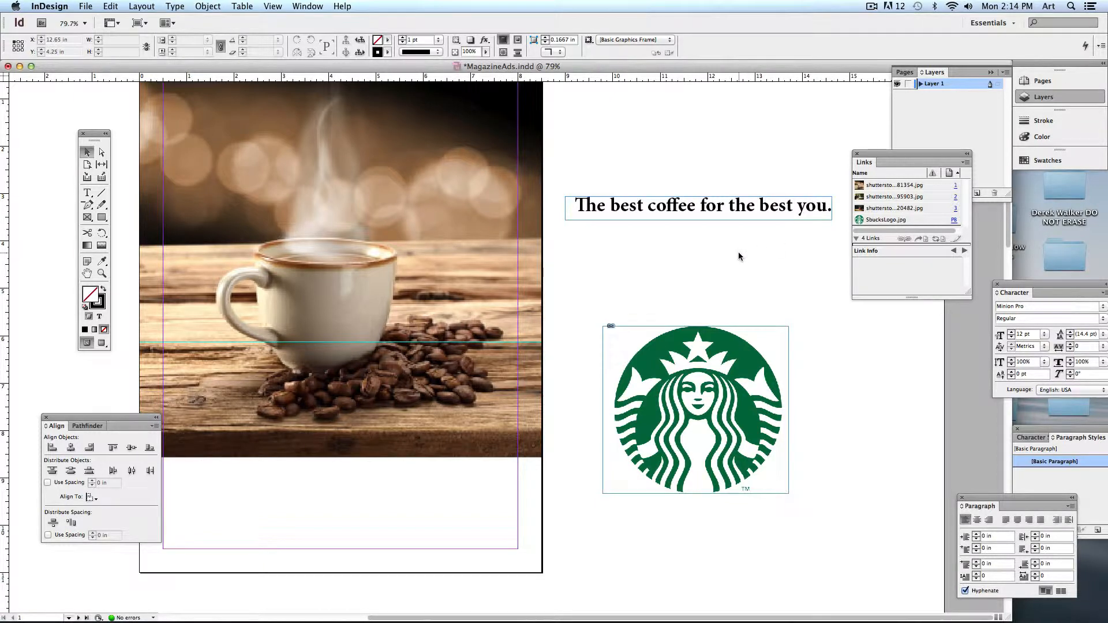
pyautogui.hscroll(-5, 604, 268)
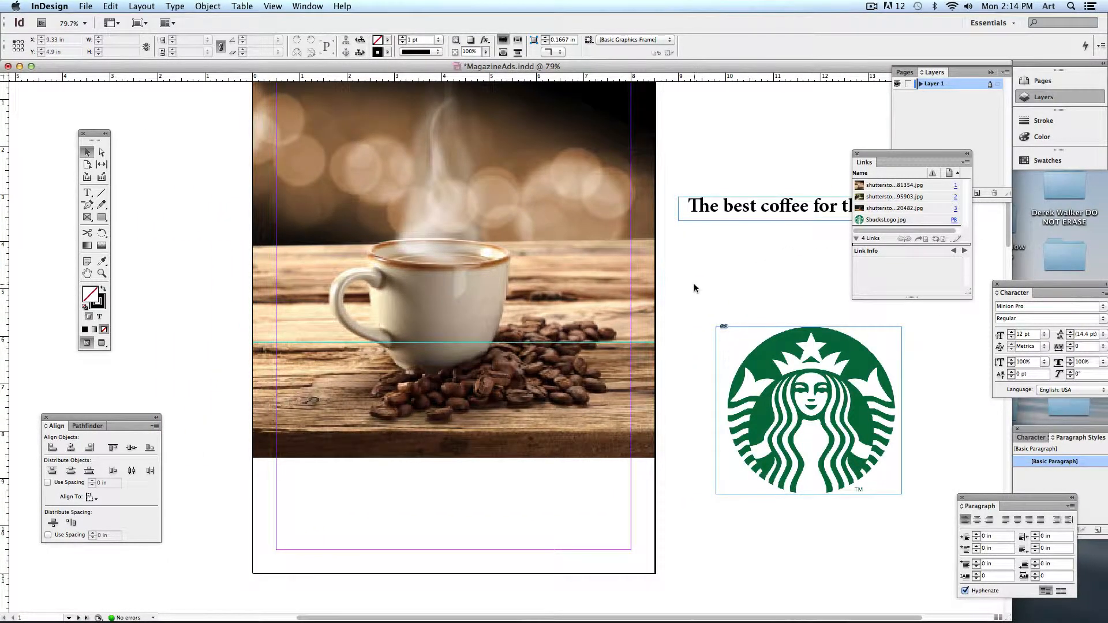
pyautogui.hscroll(-3, 693, 283)
pyautogui.scroll(2, 694, 283)
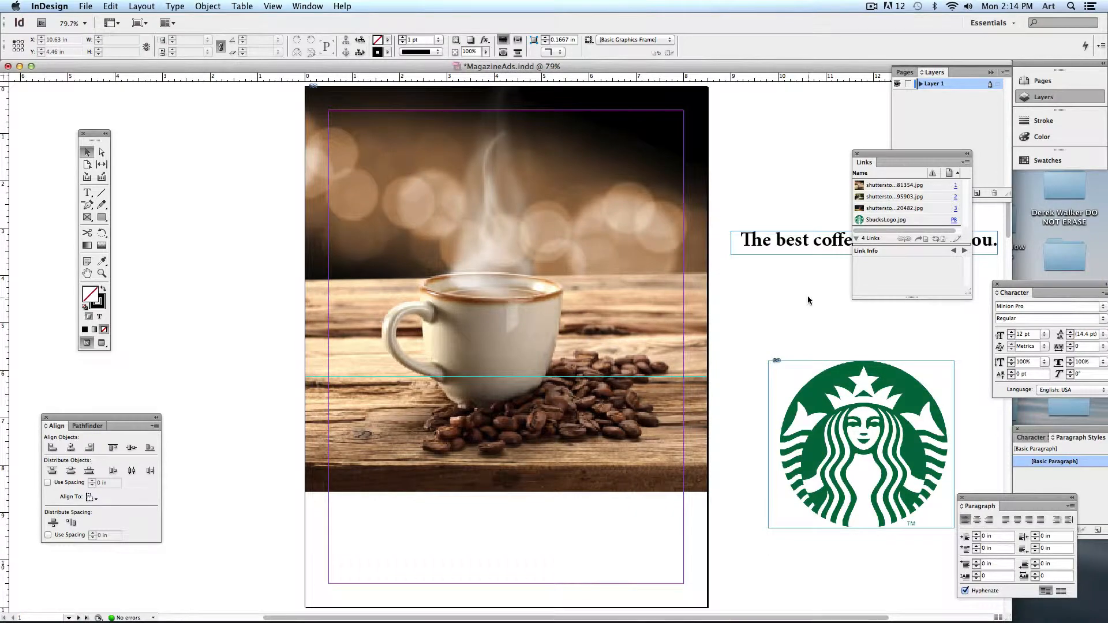
pyautogui.press('F11')
# - Quick Look the typewriter, coke+ad.JPG and ivory819.jpg examples, then close the folder
pyautogui.doubleClick(1010, 212)
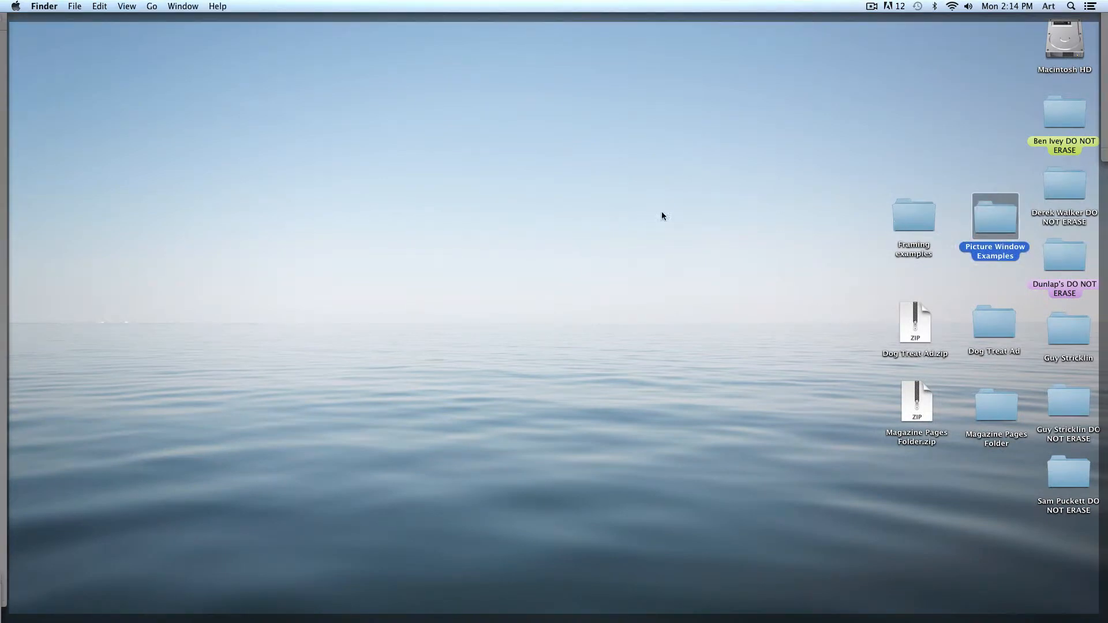
pyautogui.press('space')
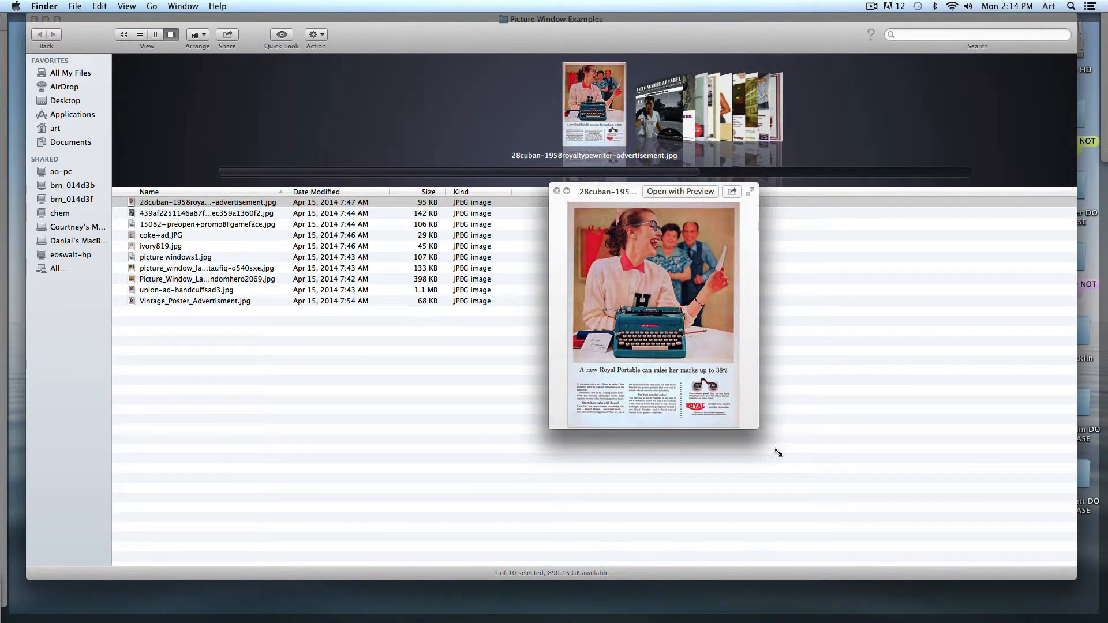
pyautogui.moveTo(778, 453); pyautogui.dragTo(941, 587)
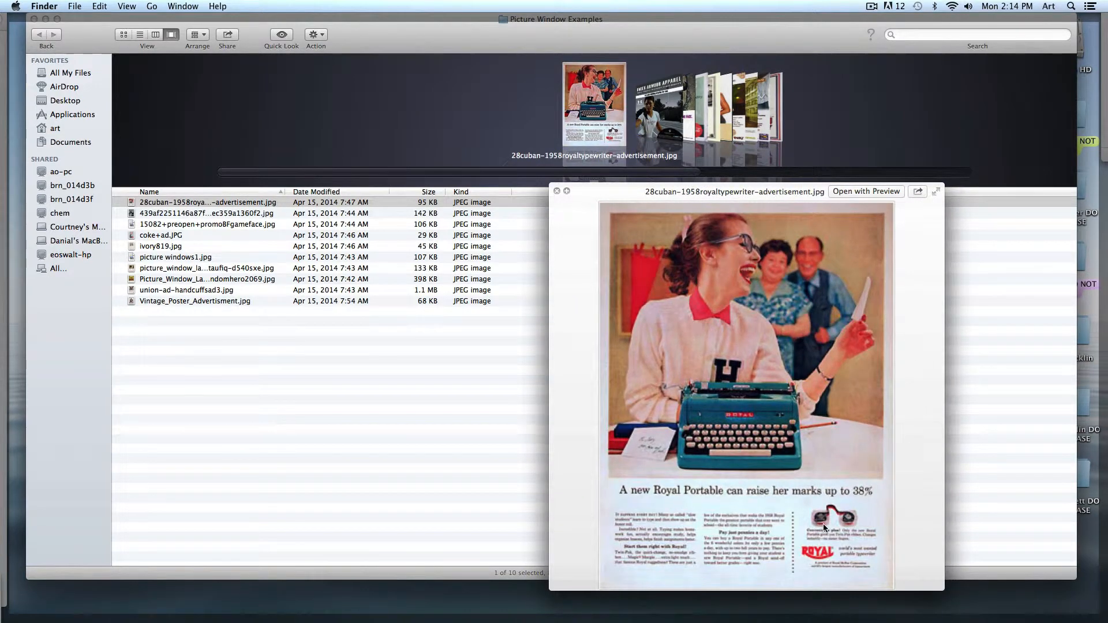
pyautogui.press('Down')
pyautogui.press('Down')
pyautogui.press('Down')
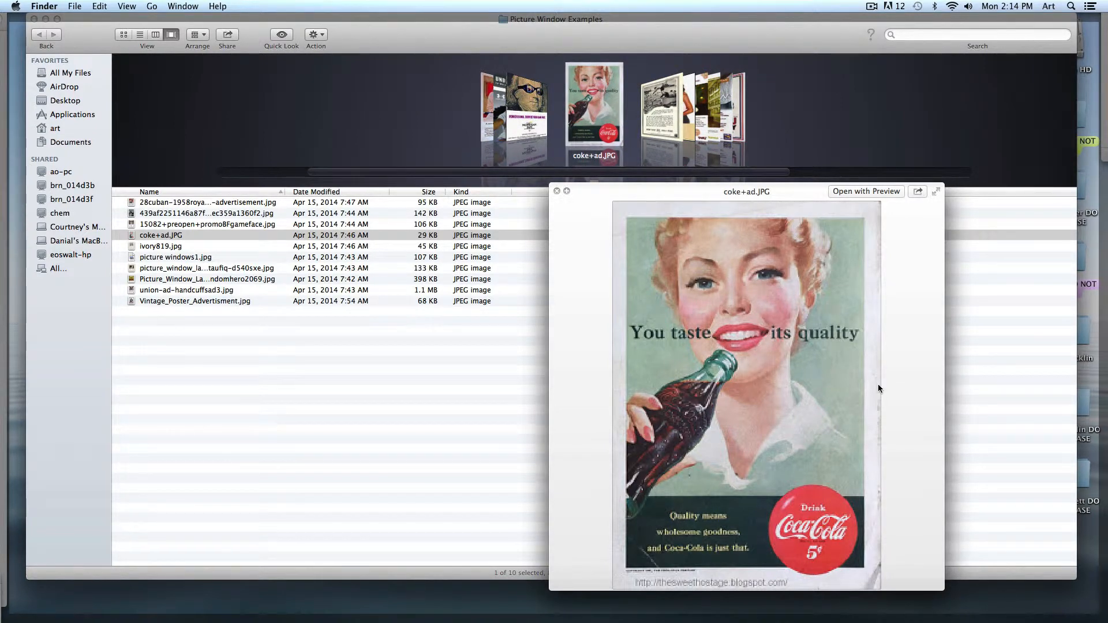
pyautogui.press('Down')
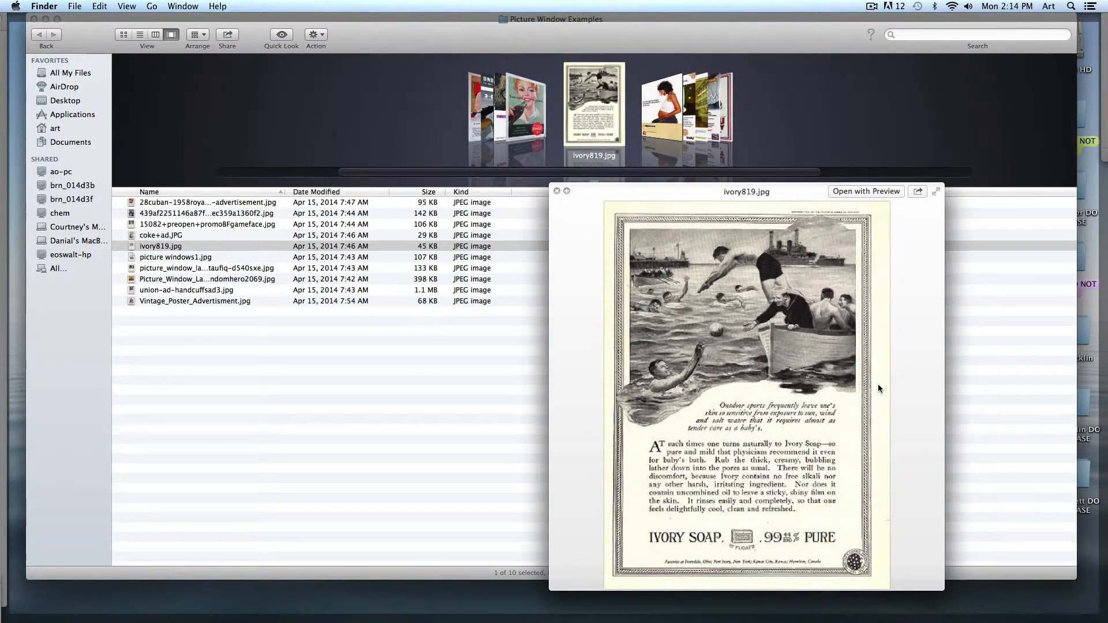
pyautogui.press('space')
pyautogui.press('super+w')
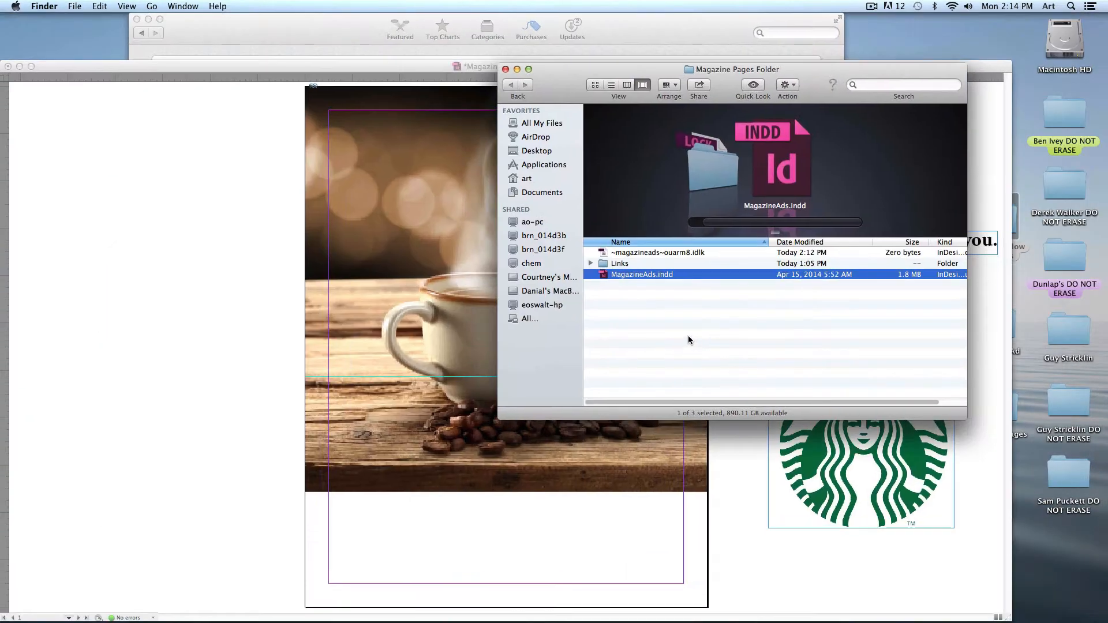
# - Drag the headline and the Starbucks logo from the right side onto the coffee ad
pyautogui.click(227, 277)
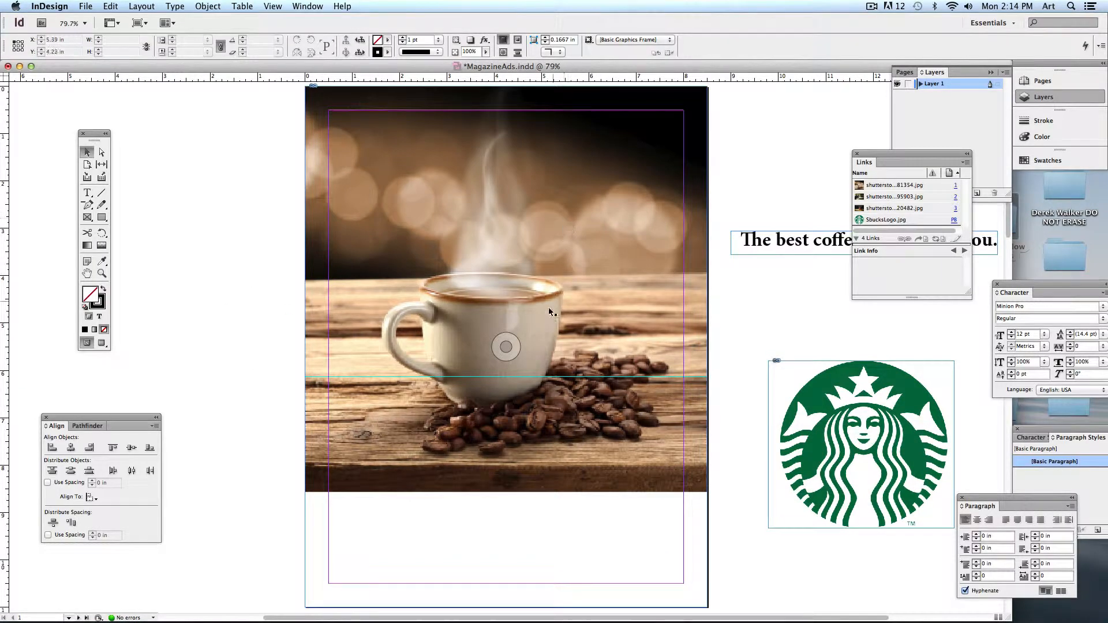
pyautogui.moveTo(539, 309); pyautogui.dragTo(519, 282)
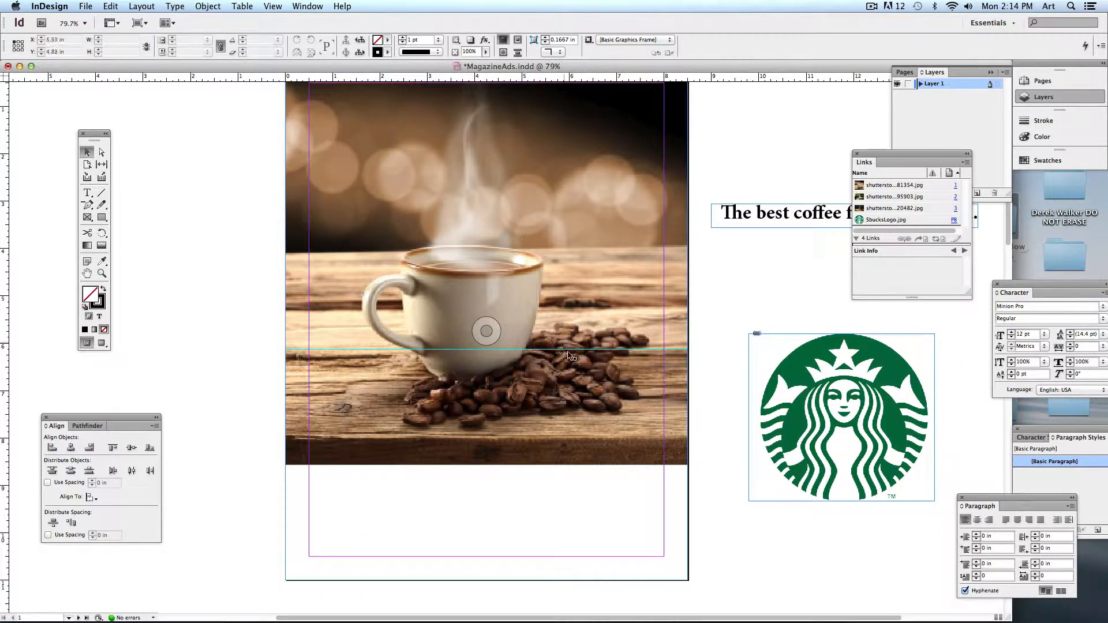
pyautogui.scroll(-10, 568, 357)
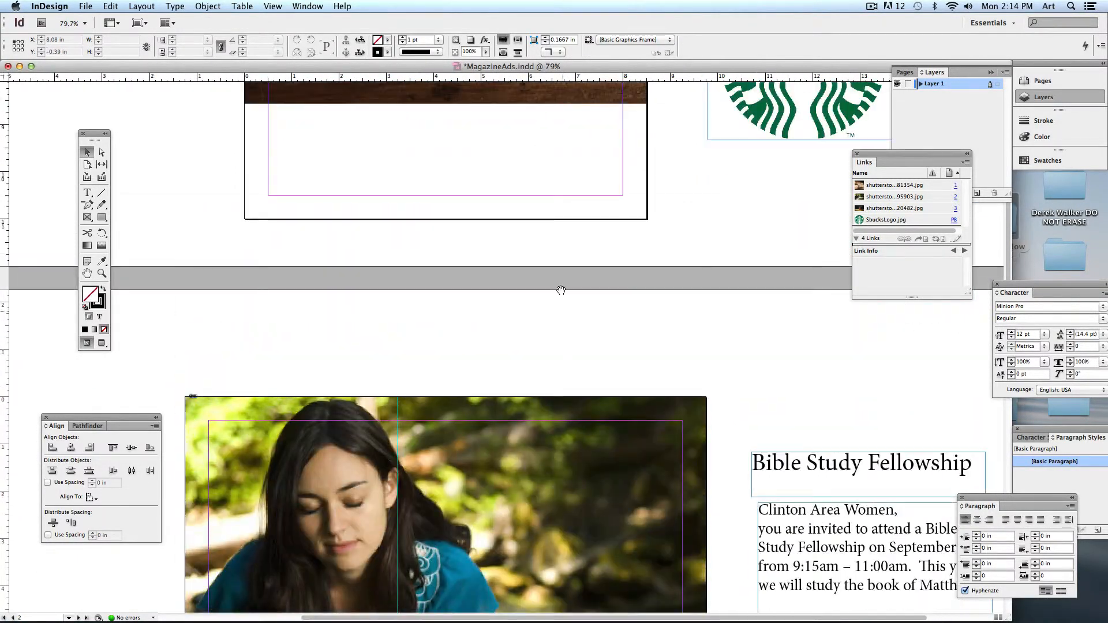
pyautogui.scroll(10, 561, 290)
pyautogui.hscroll(-2, 554, 369)
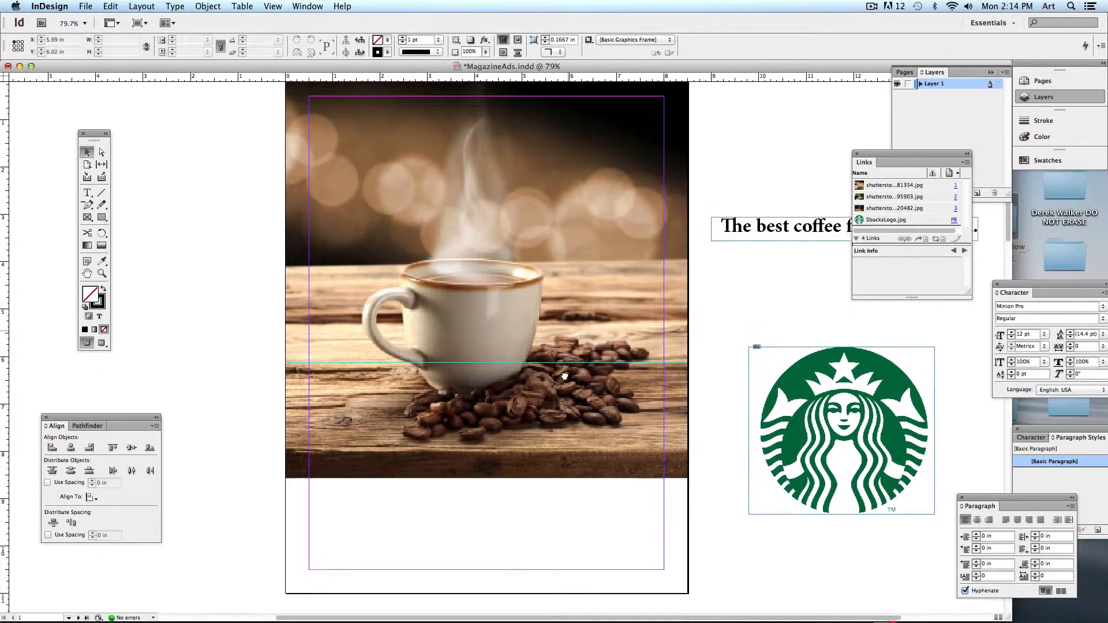
pyautogui.moveTo(565, 377); pyautogui.dragTo(503, 384)
pyautogui.scroll(-2, 675, 297)
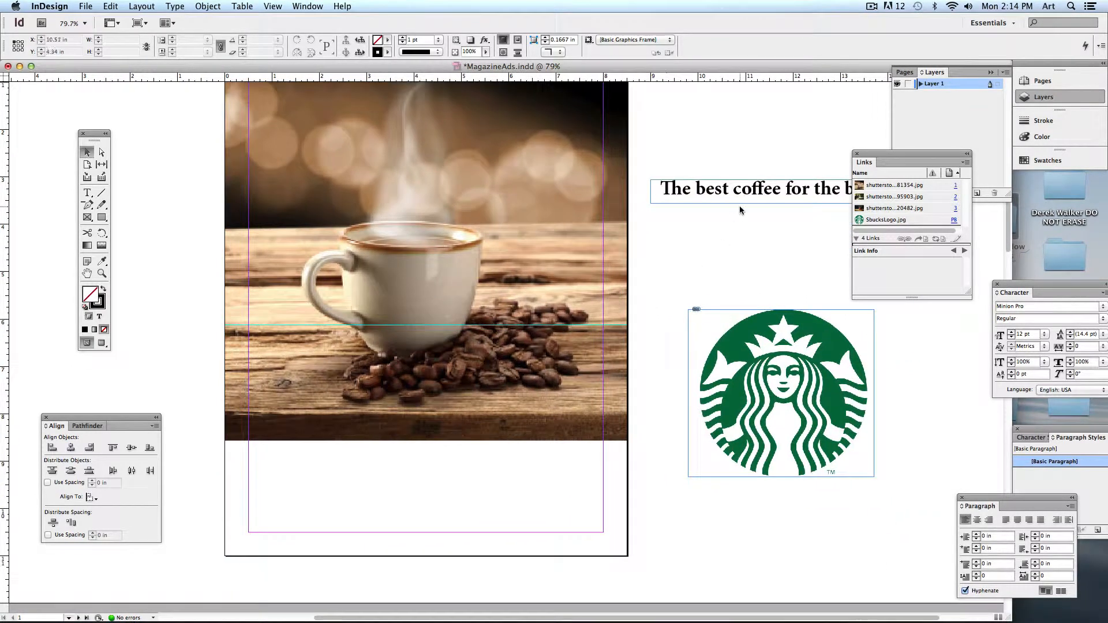
pyautogui.moveTo(739, 206); pyautogui.dragTo(330, 513)
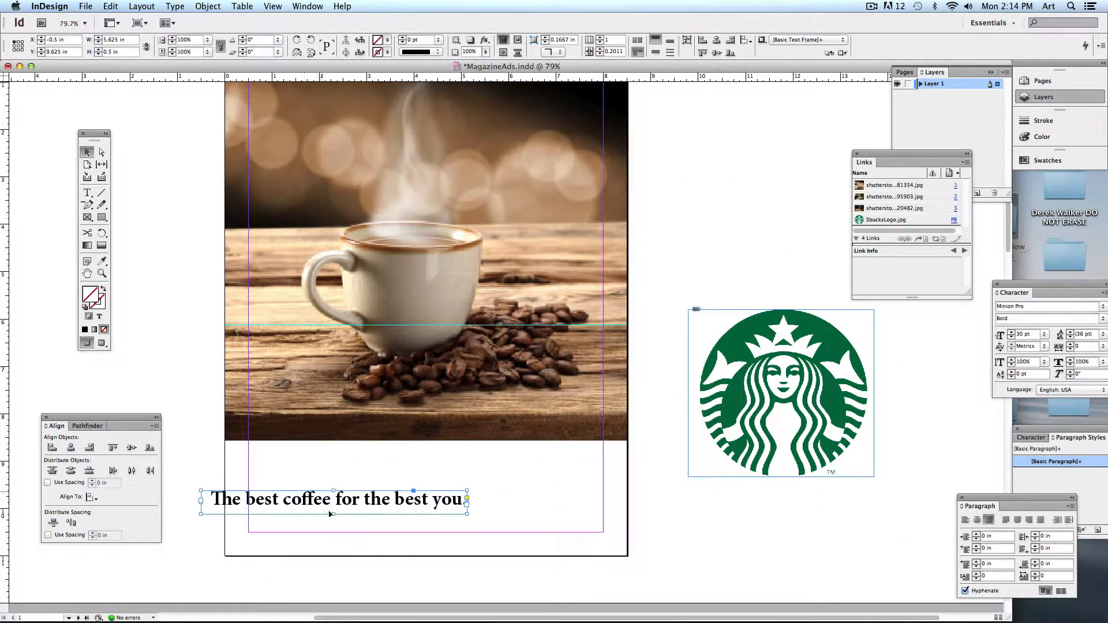
pyautogui.moveTo(850, 395); pyautogui.dragTo(610, 469)
# - Park the headline and Starbucks logo on the left pasteboard beside page 1
pyautogui.hscroll(-4, 321, 470)
pyautogui.scroll(2, 321, 470)
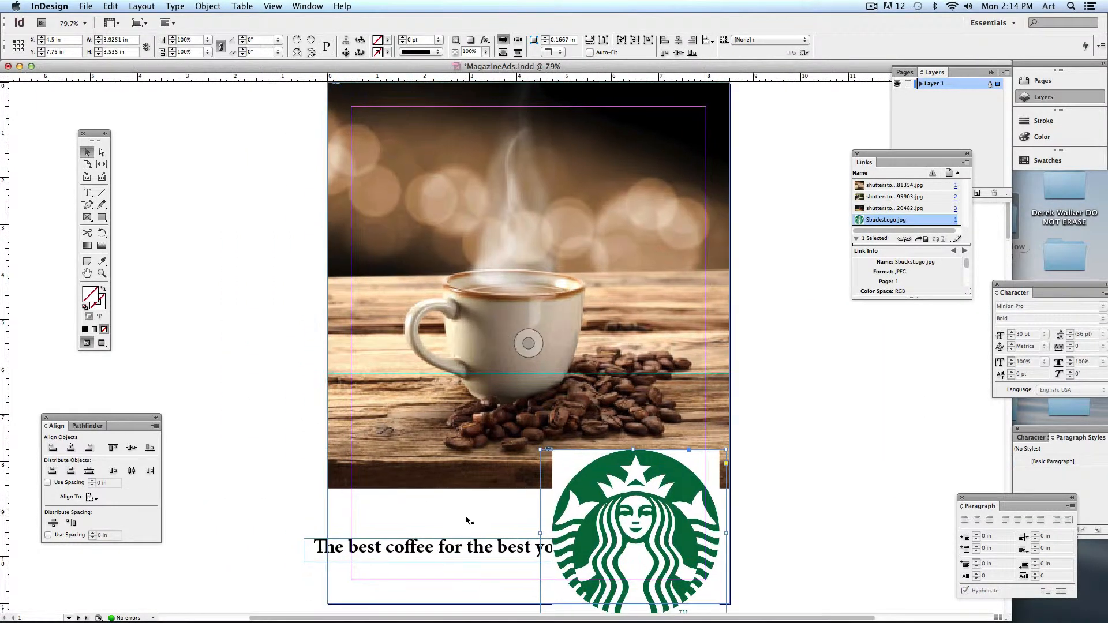
pyautogui.scroll(-1, 468, 520)
pyautogui.moveTo(467, 523); pyautogui.dragTo(296, 388)
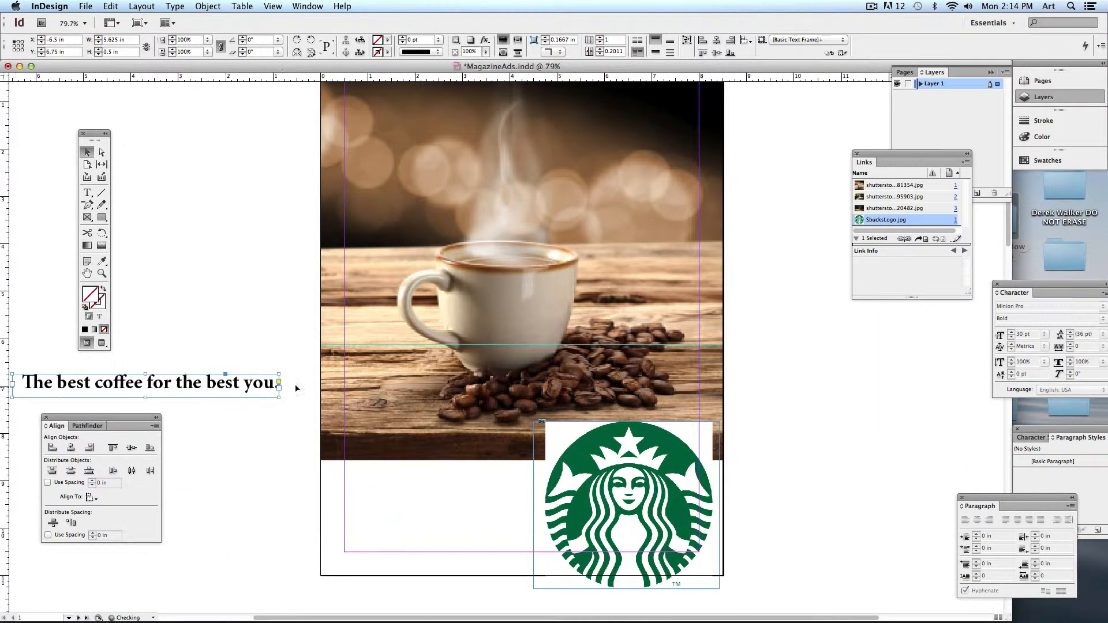
pyautogui.moveTo(650, 464); pyautogui.dragTo(240, 470)
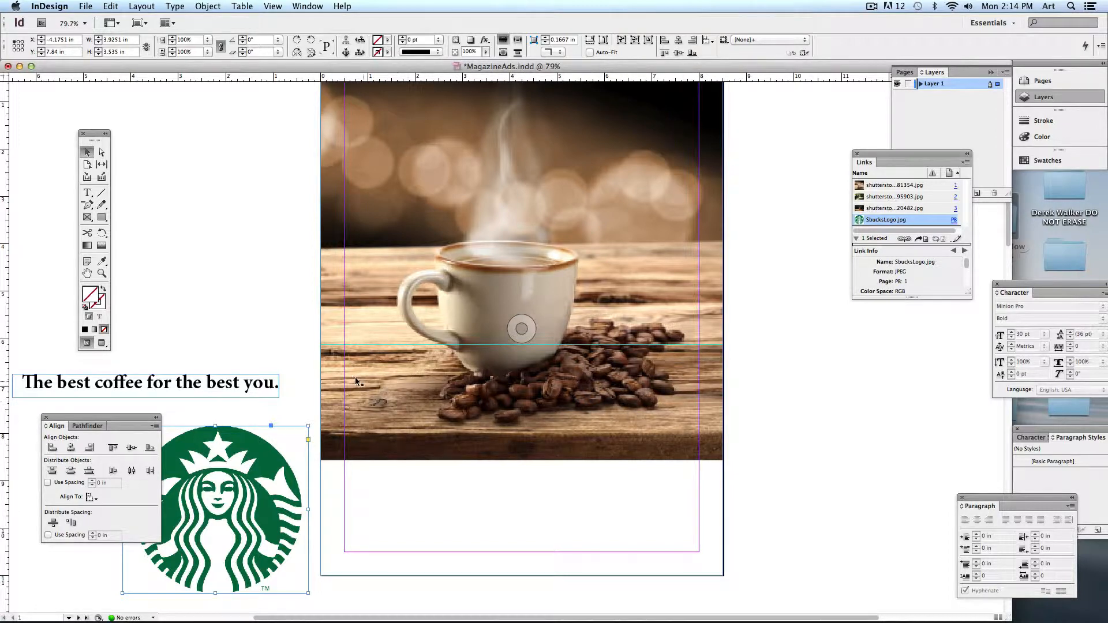
pyautogui.press('super+equal')
pyautogui.press('super+equal')
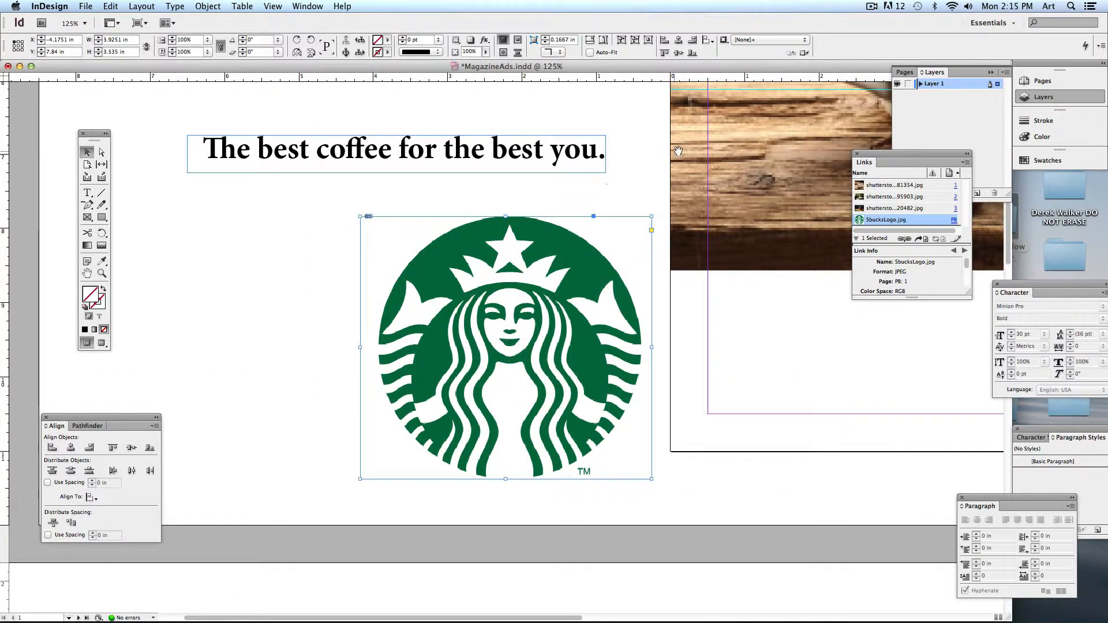
# - Pan across the coffee photo, then zoom to 200% on the coffee beans
pyautogui.moveTo(679, 151); pyautogui.dragTo(313, 288)
pyautogui.moveTo(581, 247); pyautogui.dragTo(508, 304)
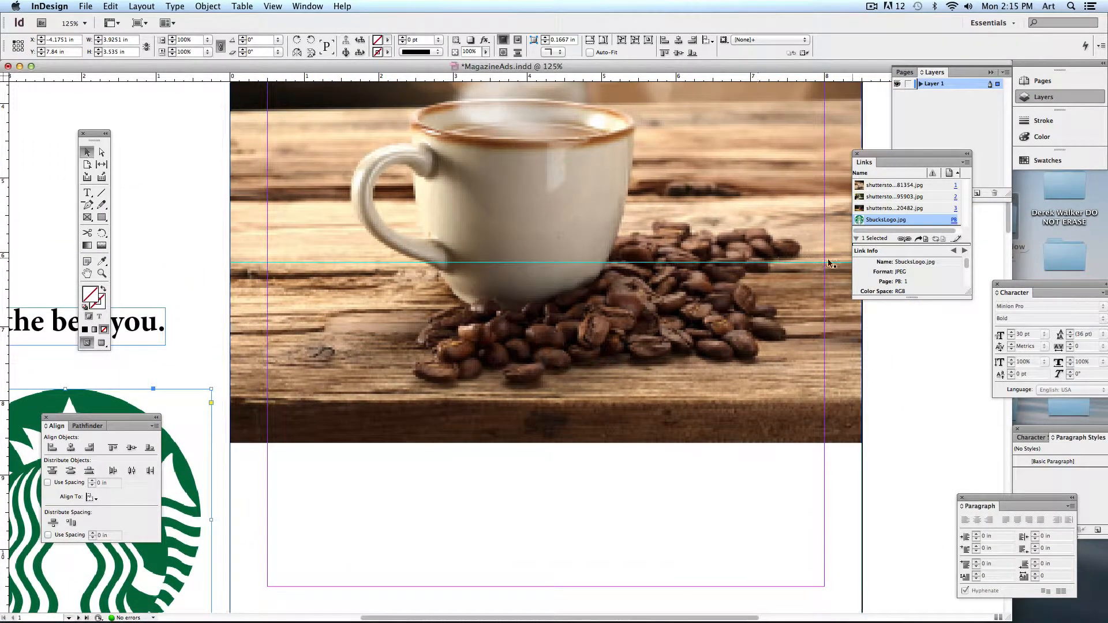
pyautogui.moveTo(385, 299); pyautogui.dragTo(291, 296)
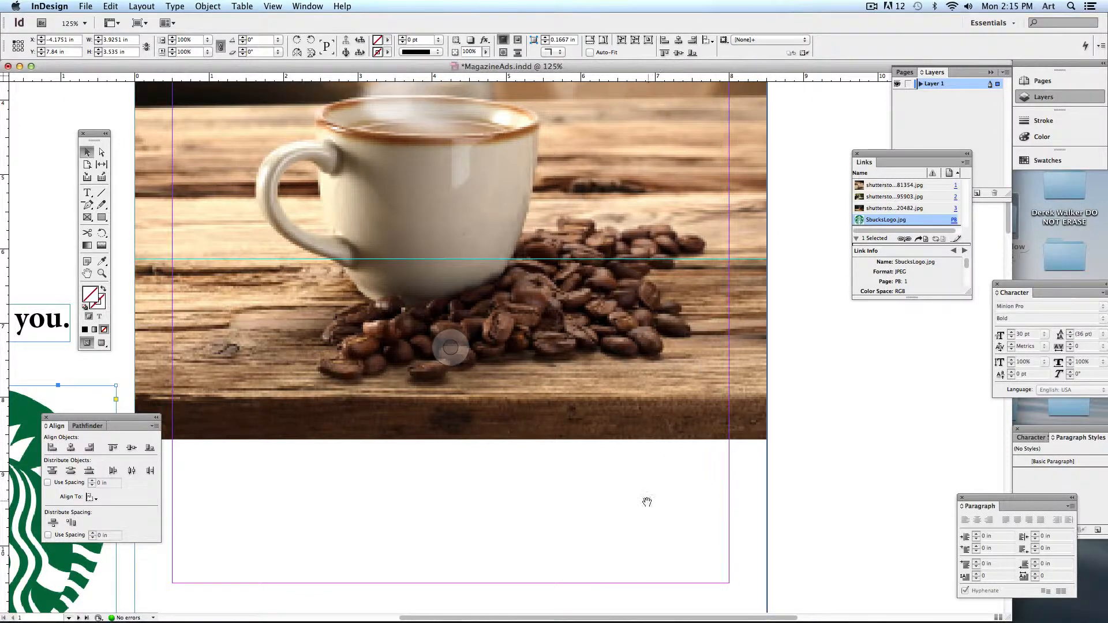
pyautogui.moveTo(646, 502); pyautogui.dragTo(669, 458)
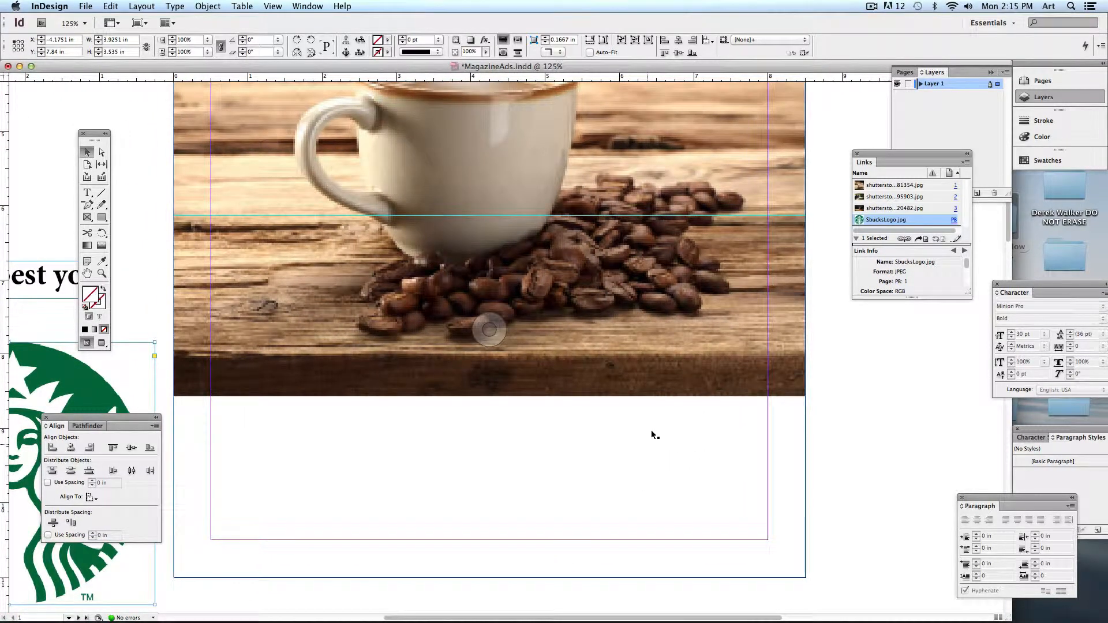
pyautogui.press('super+equal')
pyautogui.press('super+equal')
pyautogui.moveTo(645, 248); pyautogui.dragTo(128, 444)
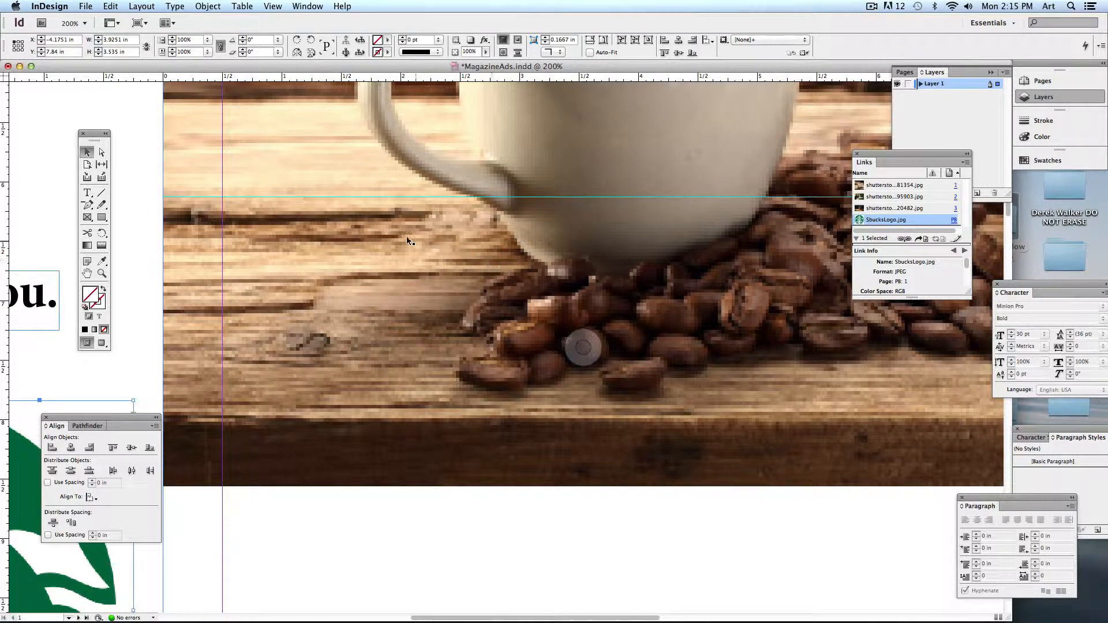
# - Set View > Display Performance to High Quality Display and select the coffee photo
pyautogui.click(271, 7)
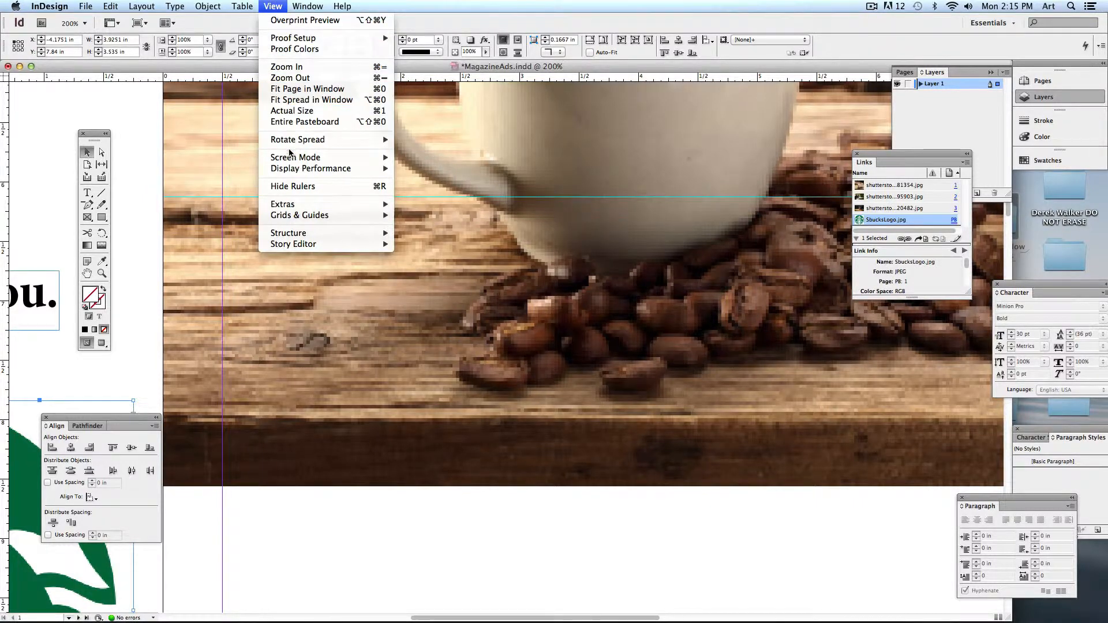
pyautogui.moveTo(284, 172)
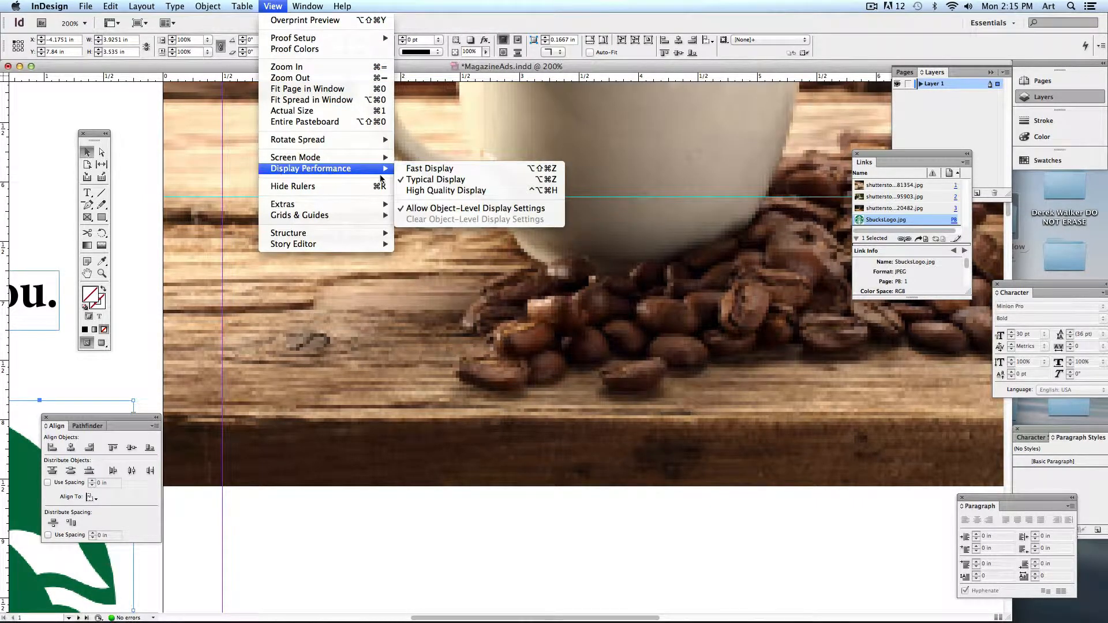
pyautogui.click(443, 192)
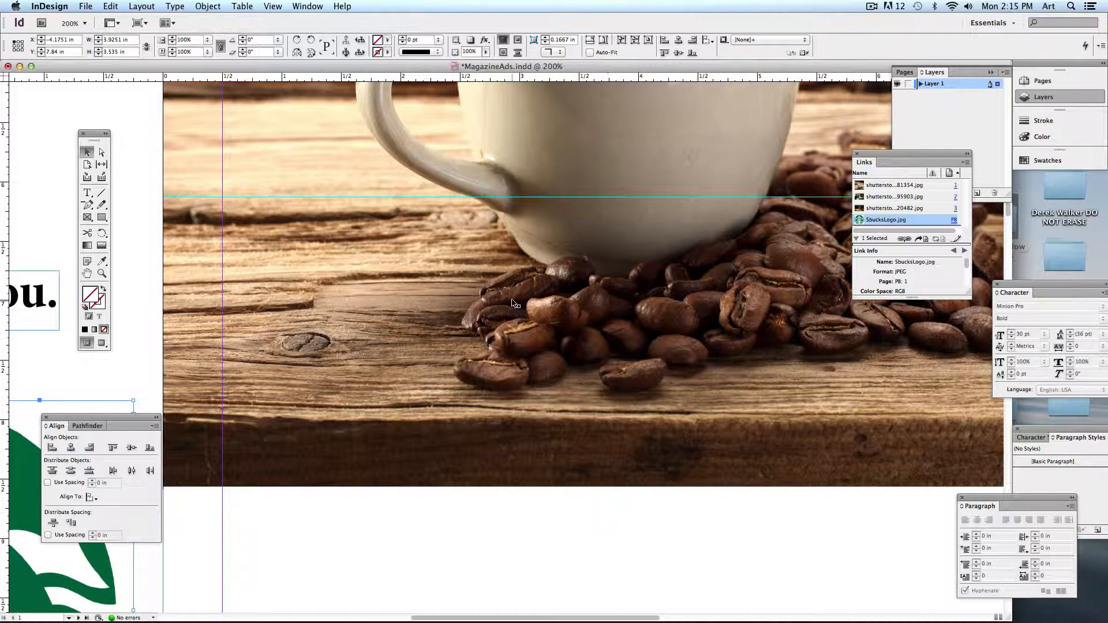
pyautogui.click(514, 538)
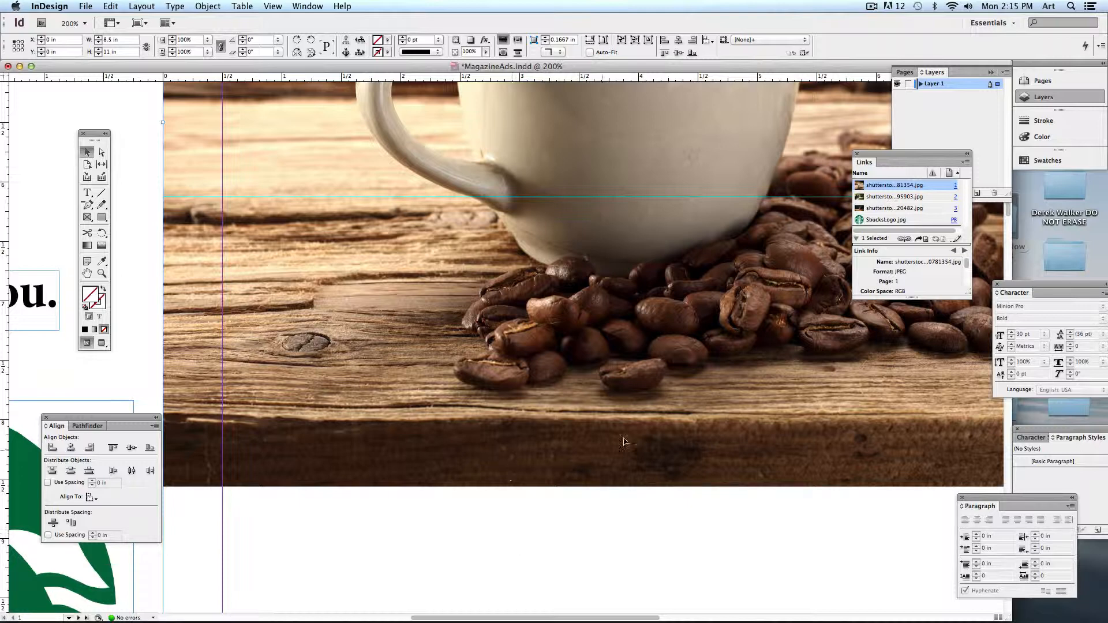
# - Fit page 2 in the window, deselect the frame, and scroll back to page 1
pyautogui.scroll(-10, 588, 503)
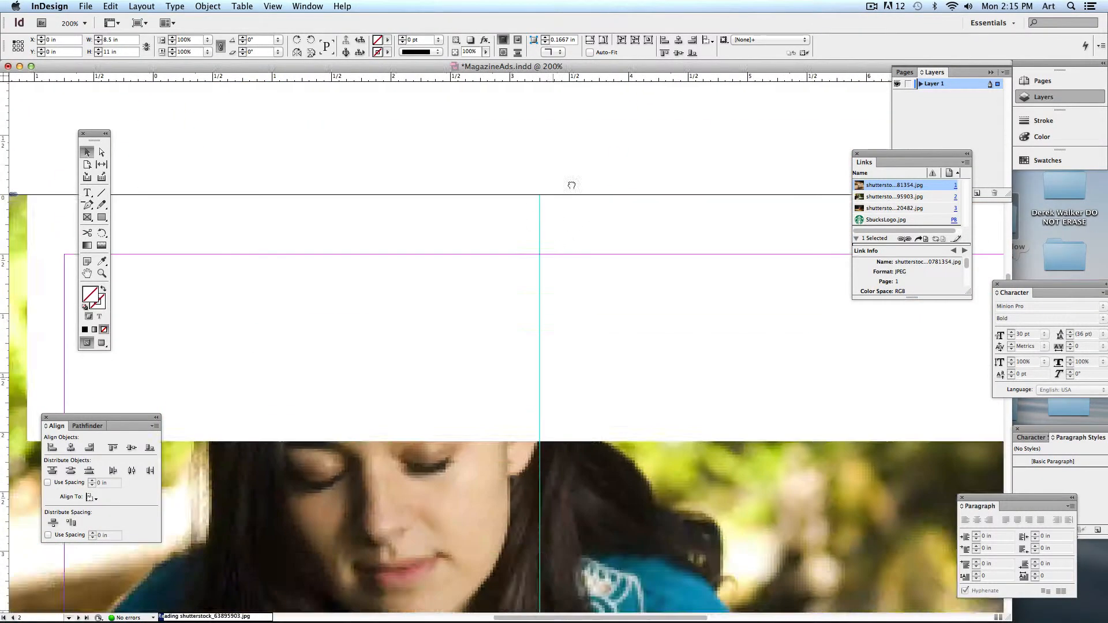
pyautogui.press('super+0')
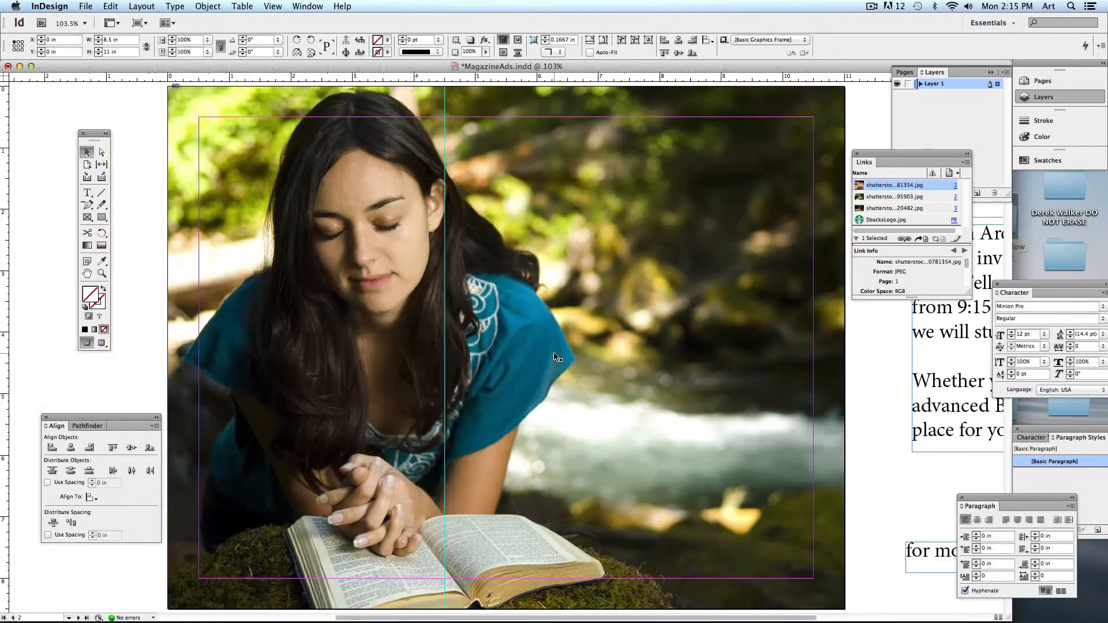
pyautogui.click(506, 348)
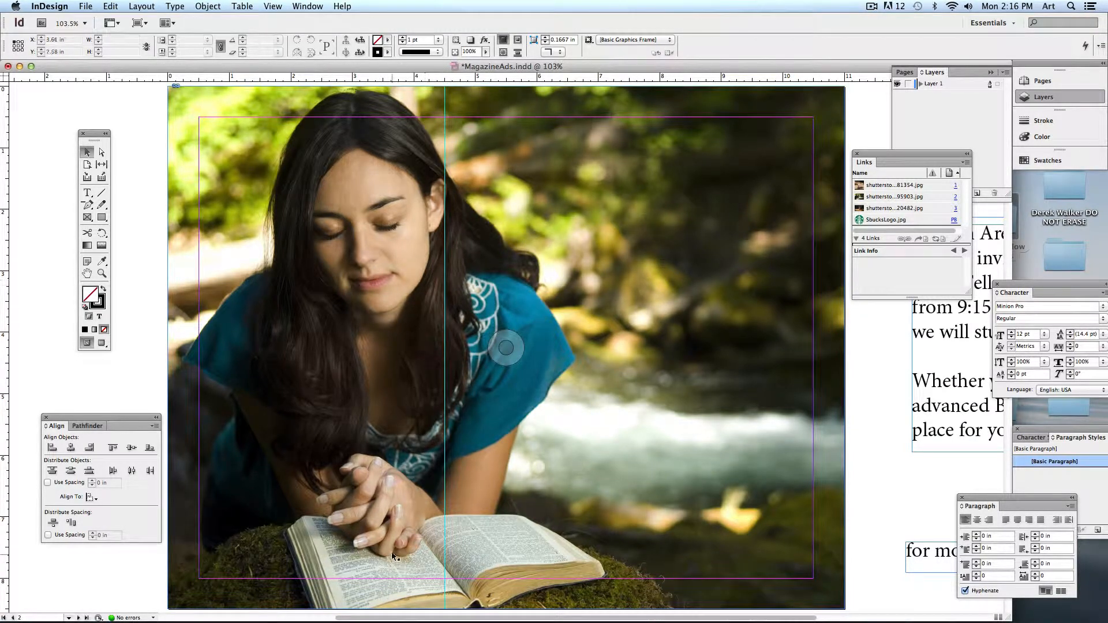
pyautogui.scroll(-15, 393, 556)
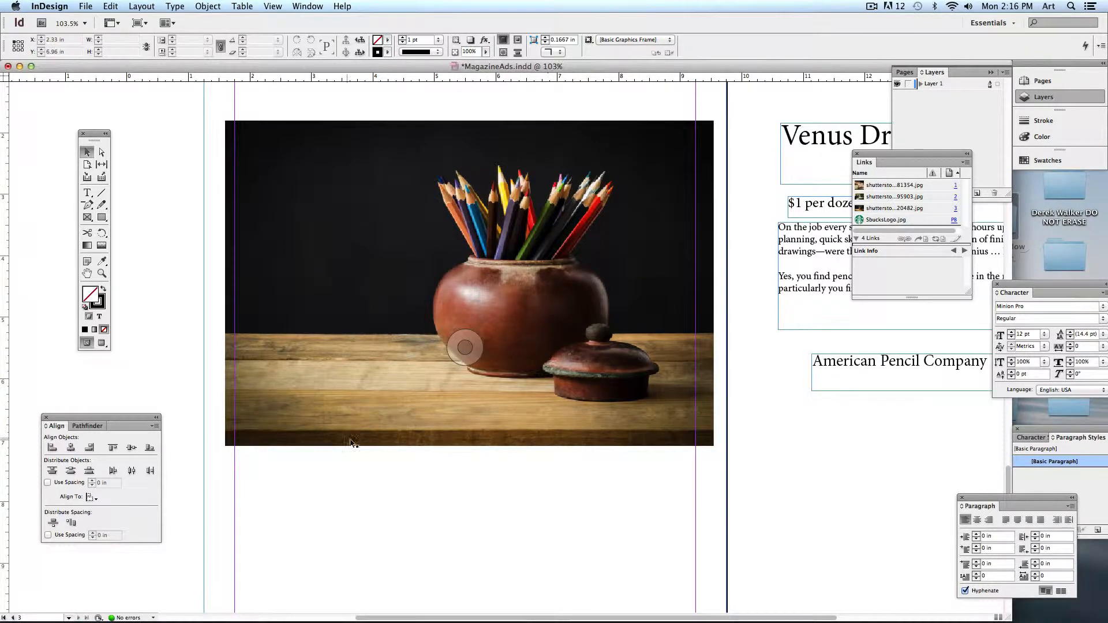
pyautogui.scroll(15, 496, 213)
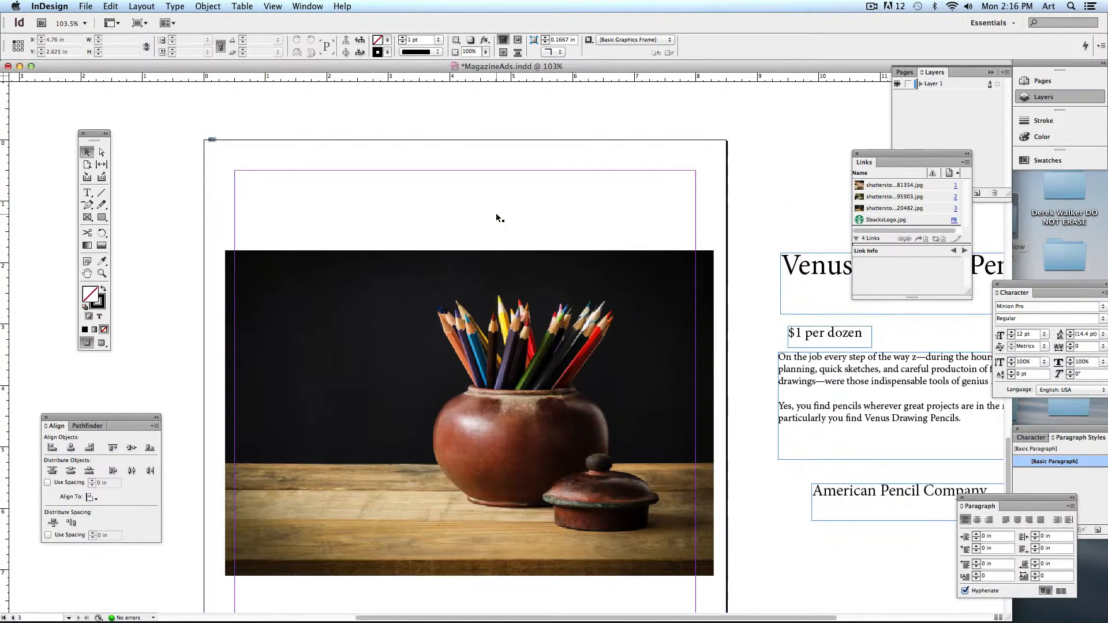
pyautogui.scroll(15, 500, 217)
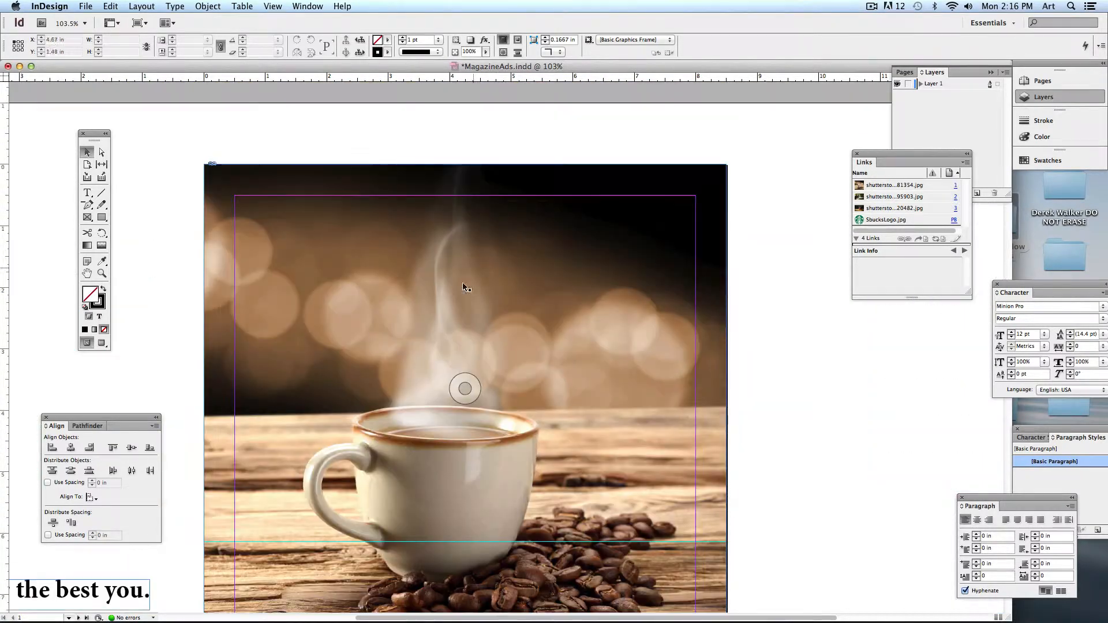
# - Zoom to 150% on the cup and beans and dock the Links panel aside
pyautogui.press('super+equal')
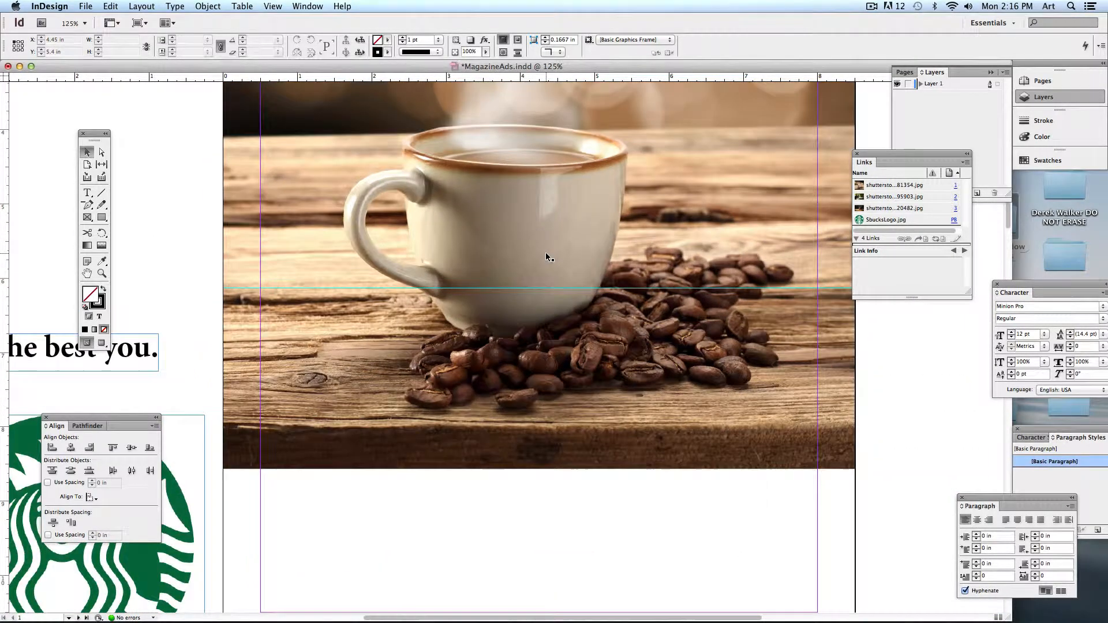
pyautogui.press('super+equal')
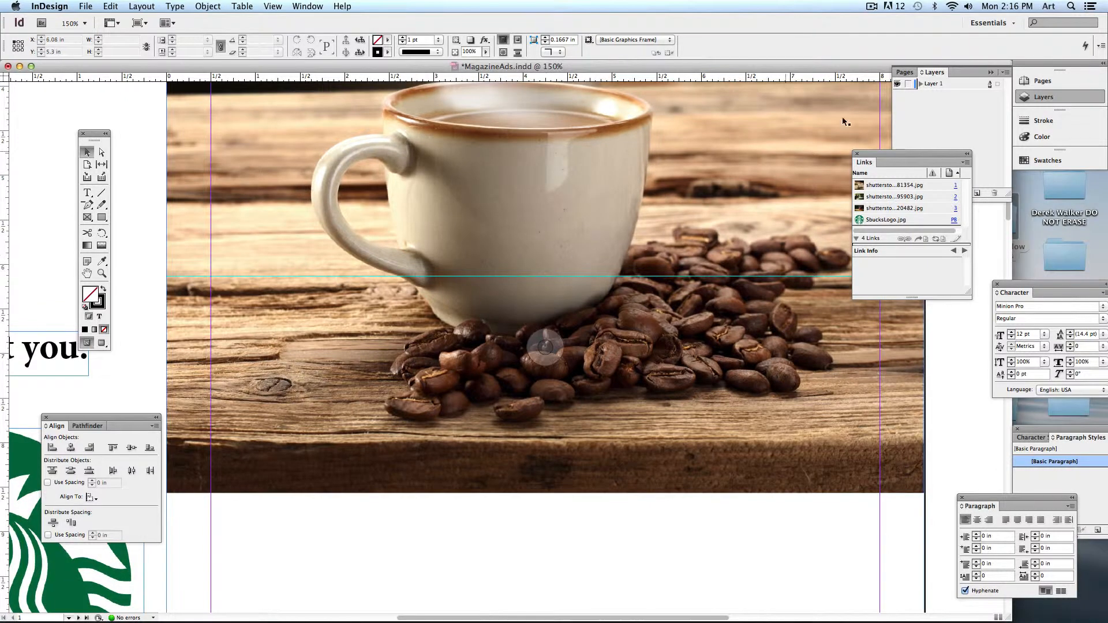
pyautogui.moveTo(905, 153); pyautogui.dragTo(1044, 76)
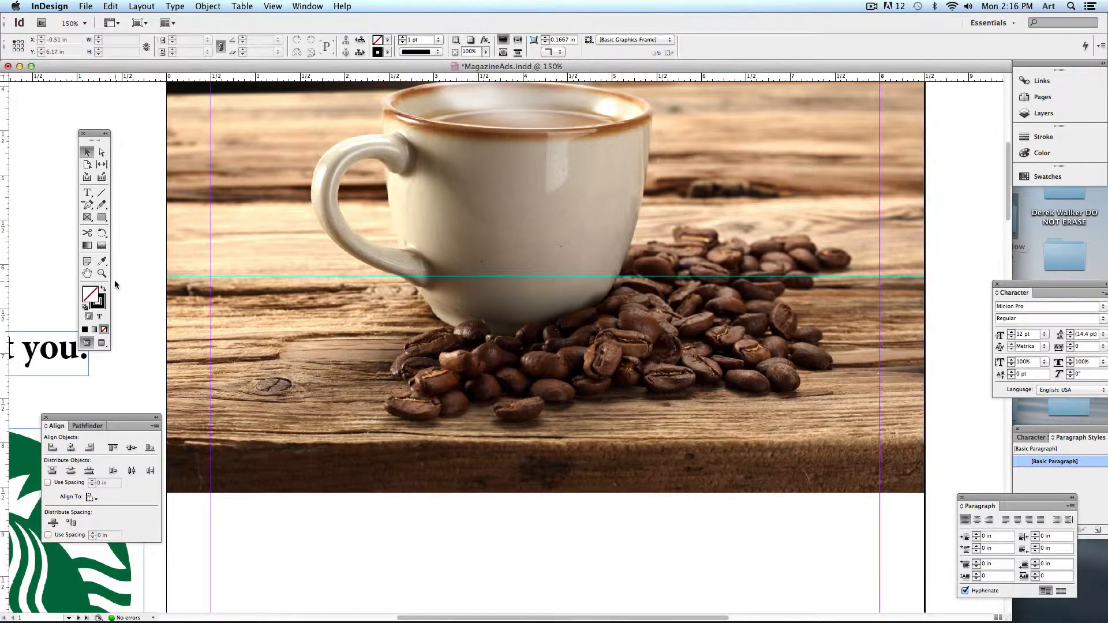
# - Set the fill colour to pure white in the Color Picker
pyautogui.doubleClick(91, 298)
pyautogui.moveTo(679, 258); pyautogui.dragTo(707, 208)
pyautogui.click(792, 210)
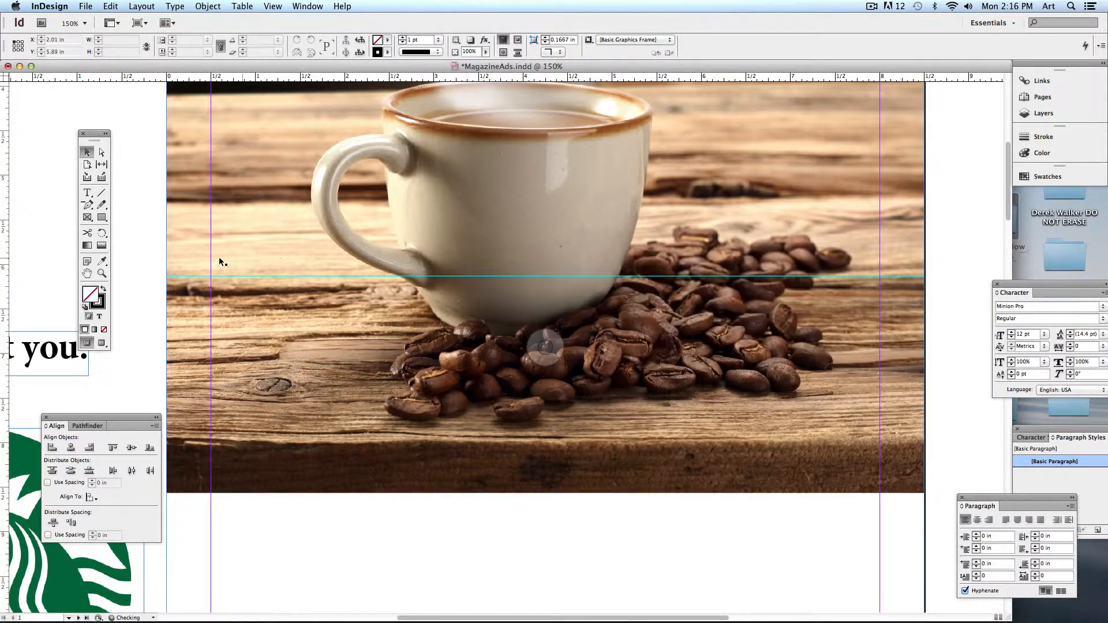
# - Set the stroke to None, deselect the coffee photo, and select the Pen Tool
pyautogui.click(105, 299)
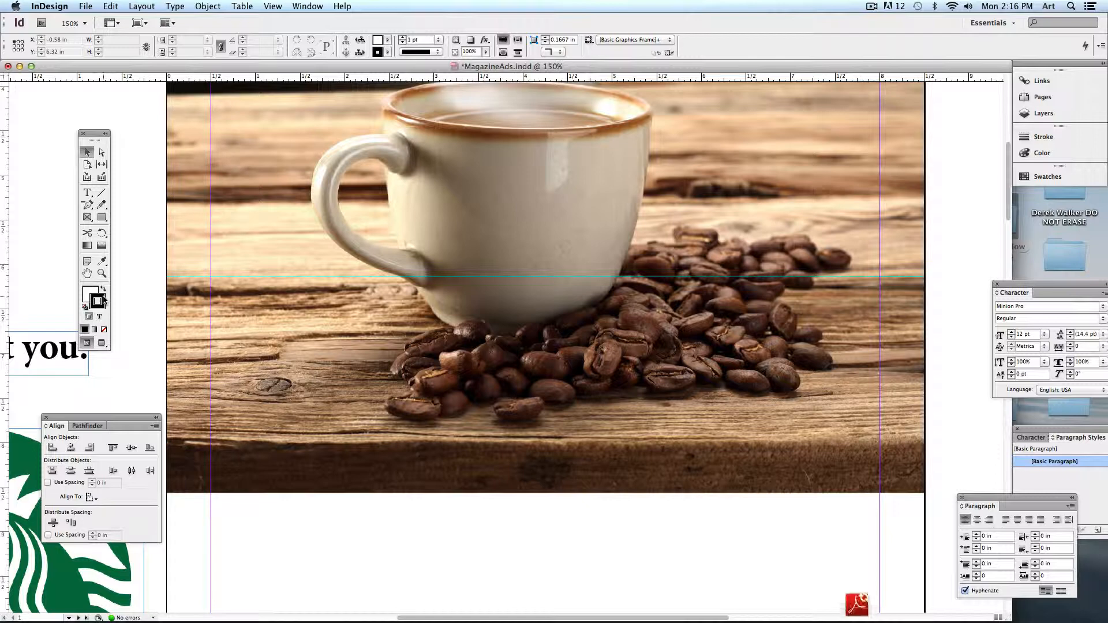
pyautogui.click(105, 330)
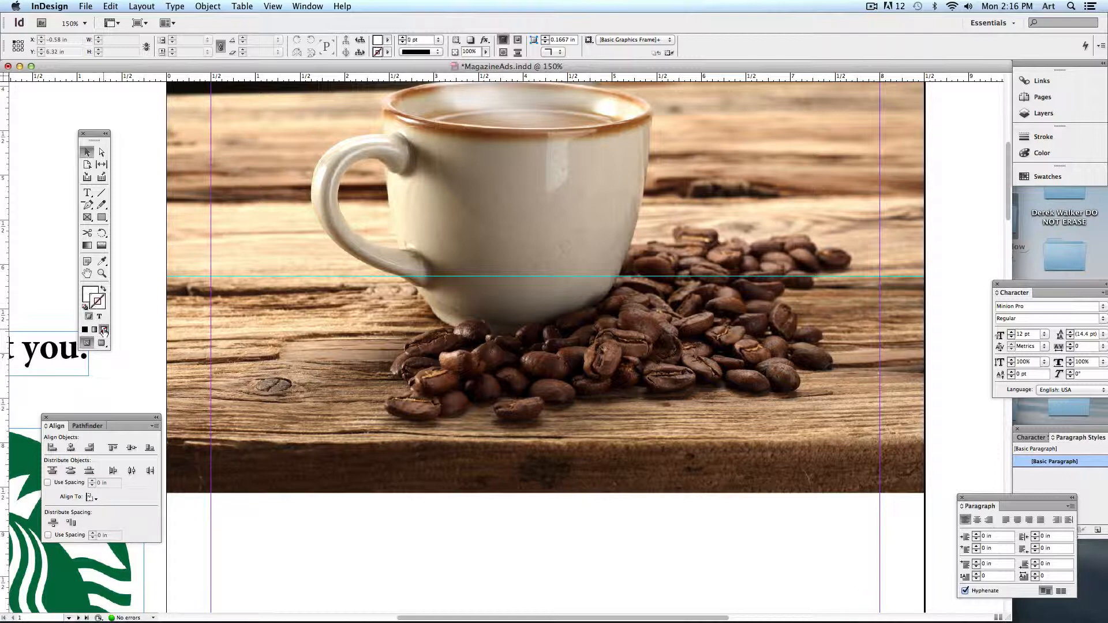
pyautogui.click(88, 293)
pyautogui.click(161, 185)
pyautogui.click(88, 205)
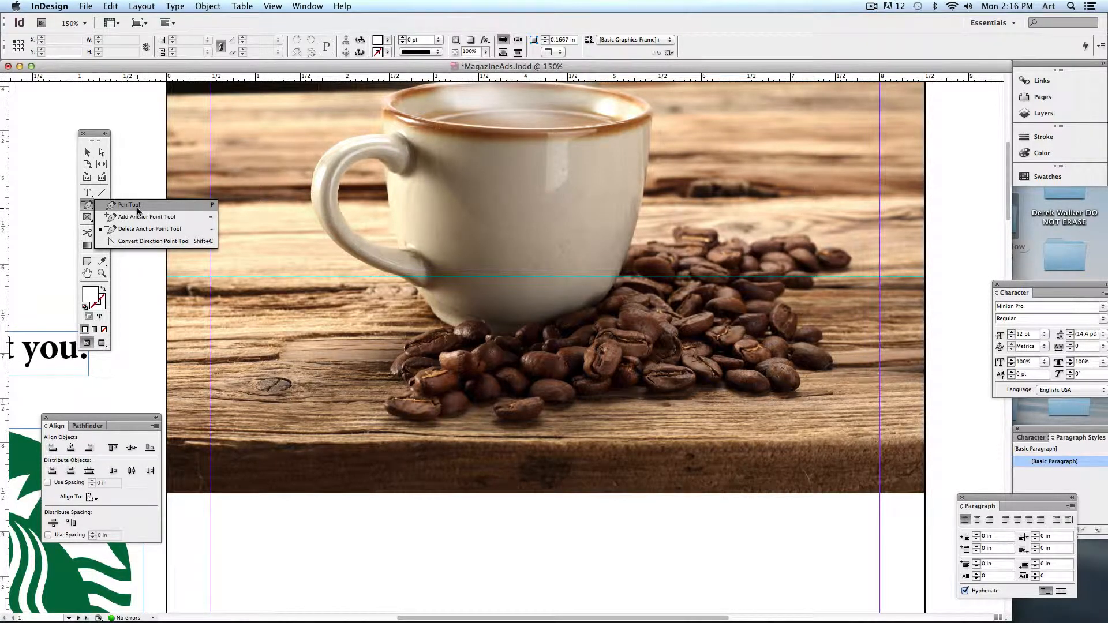
pyautogui.click(137, 206)
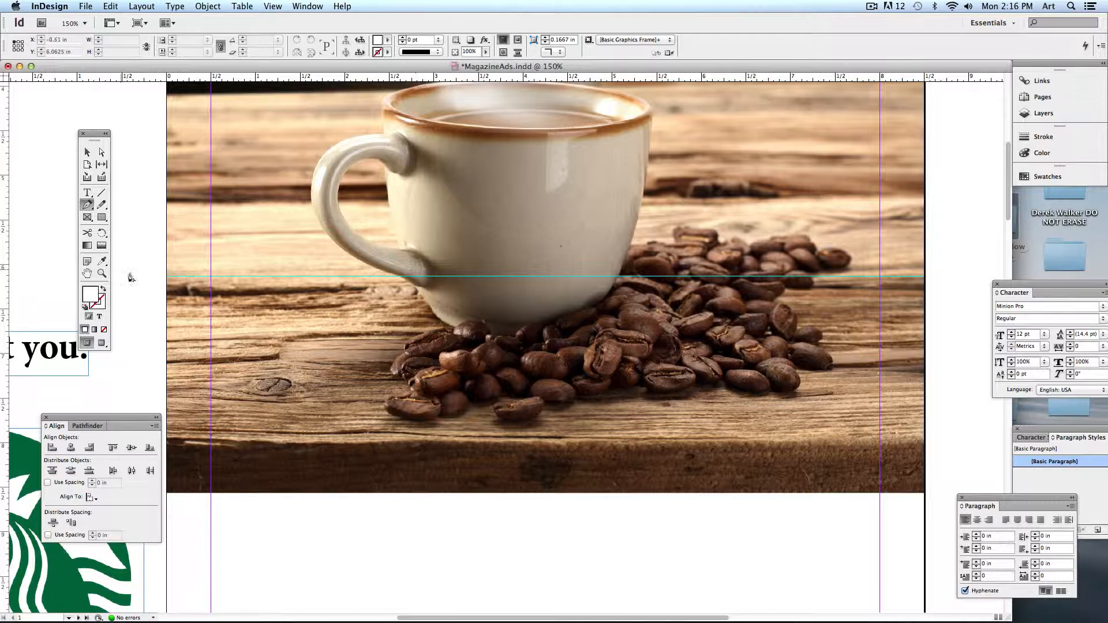
# - Start the Pen path at the photo's left edge on the guide, curving around the cup's base
pyautogui.click(163, 282)
pyautogui.hscroll(3, 260, 282)
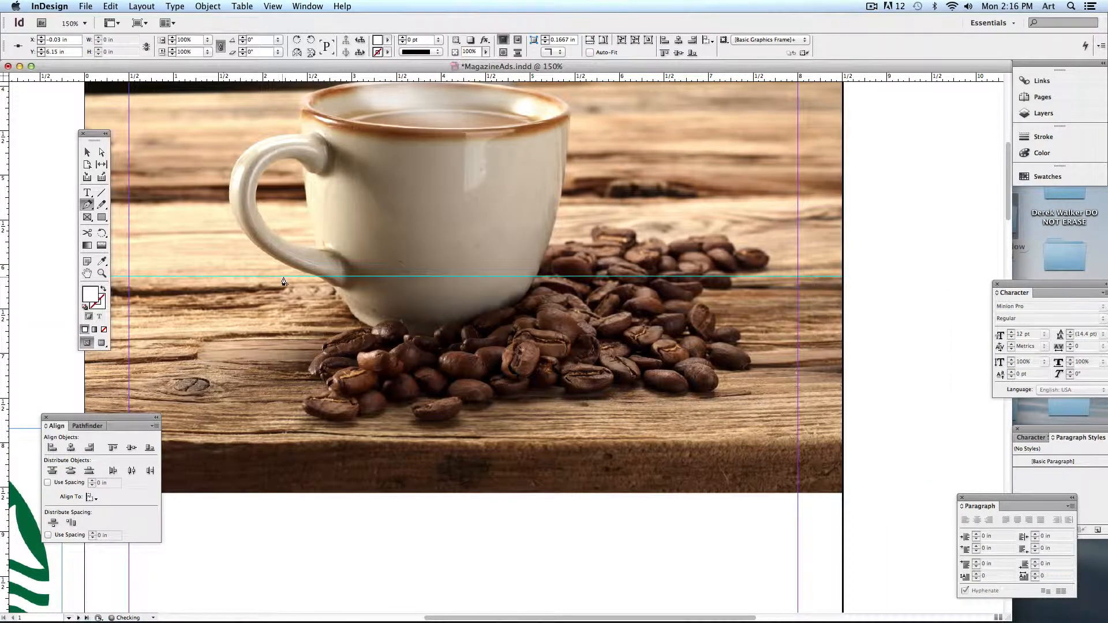
pyautogui.click(317, 280)
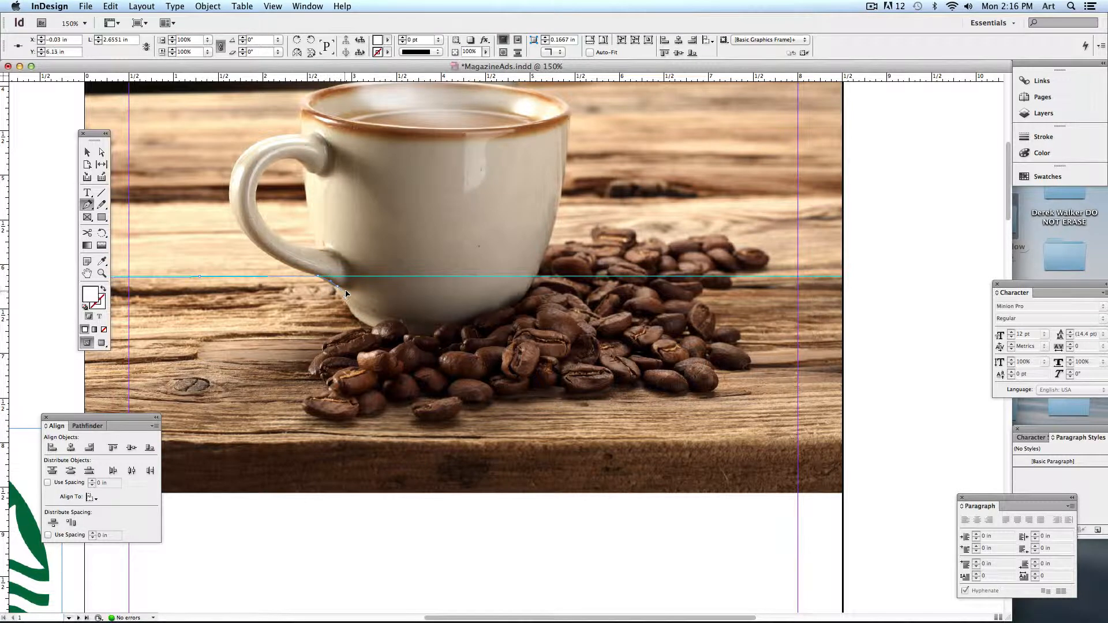
pyautogui.moveTo(348, 291); pyautogui.dragTo(323, 351)
pyautogui.click(374, 327)
# - Trace anchors down the left edge of the coffee beans and along their bottom edge
pyautogui.click(371, 334)
pyautogui.click(320, 359)
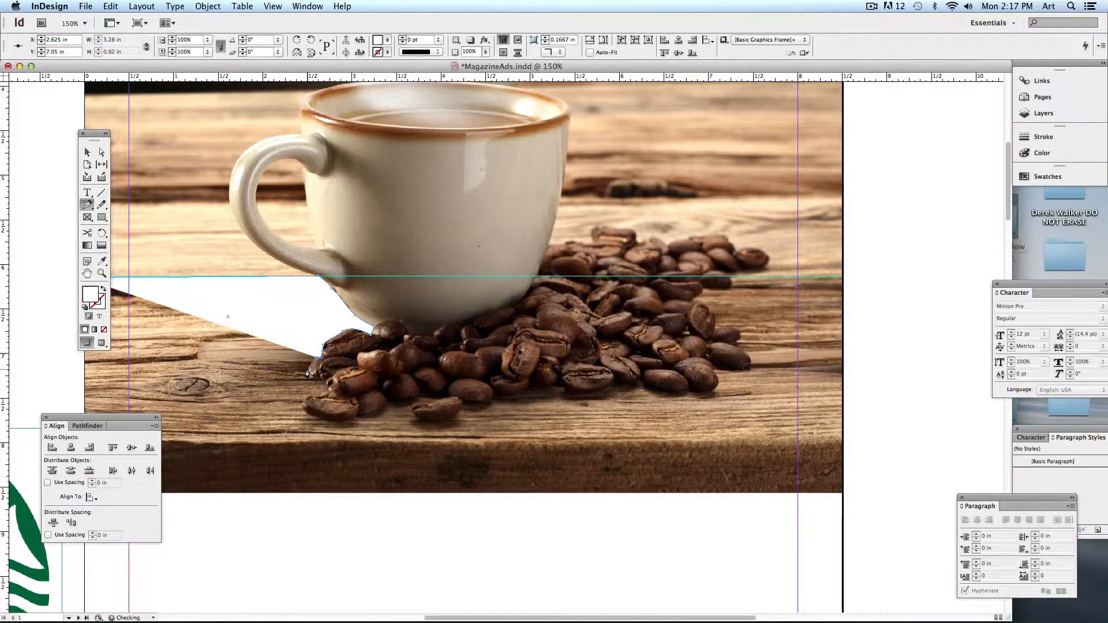
pyautogui.click(308, 373)
pyautogui.click(322, 382)
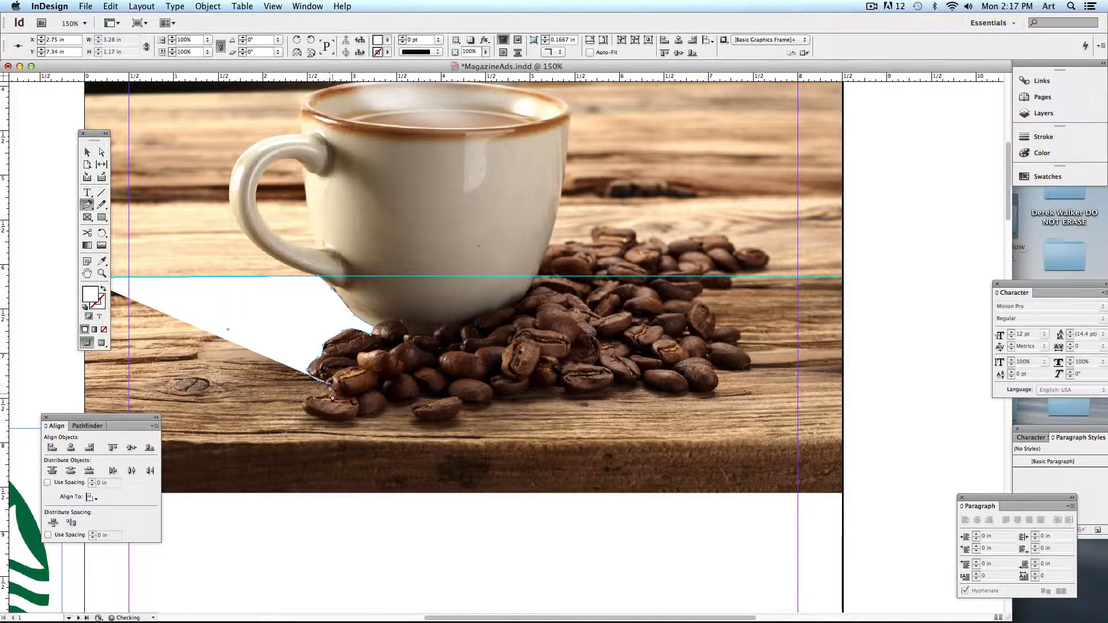
pyautogui.click(333, 397)
pyautogui.click(310, 393)
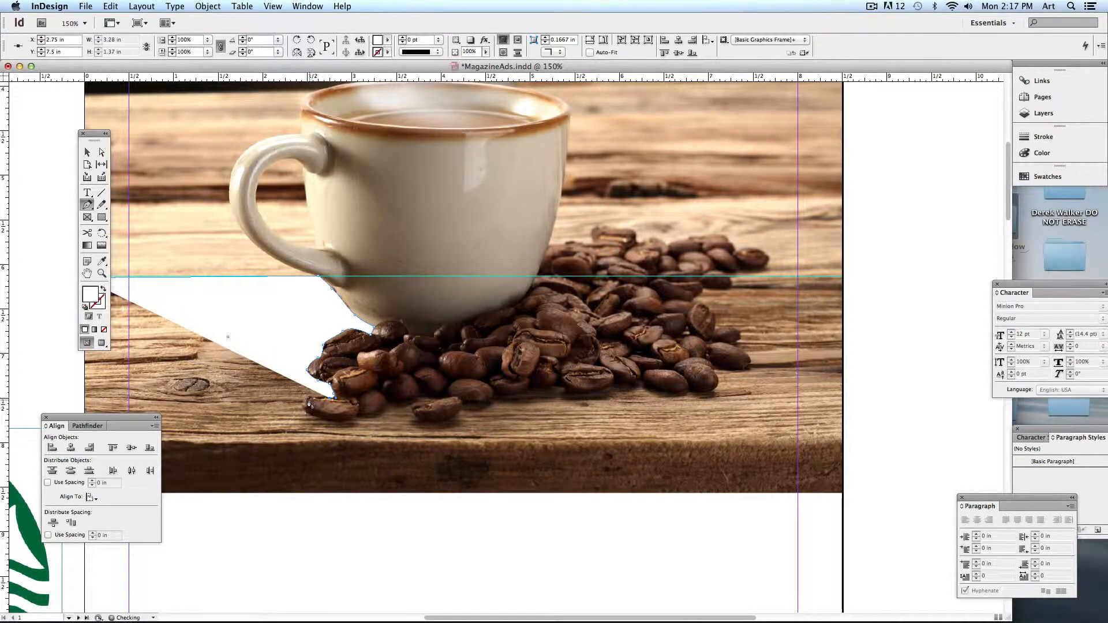
pyautogui.click(305, 401)
pyautogui.click(313, 419)
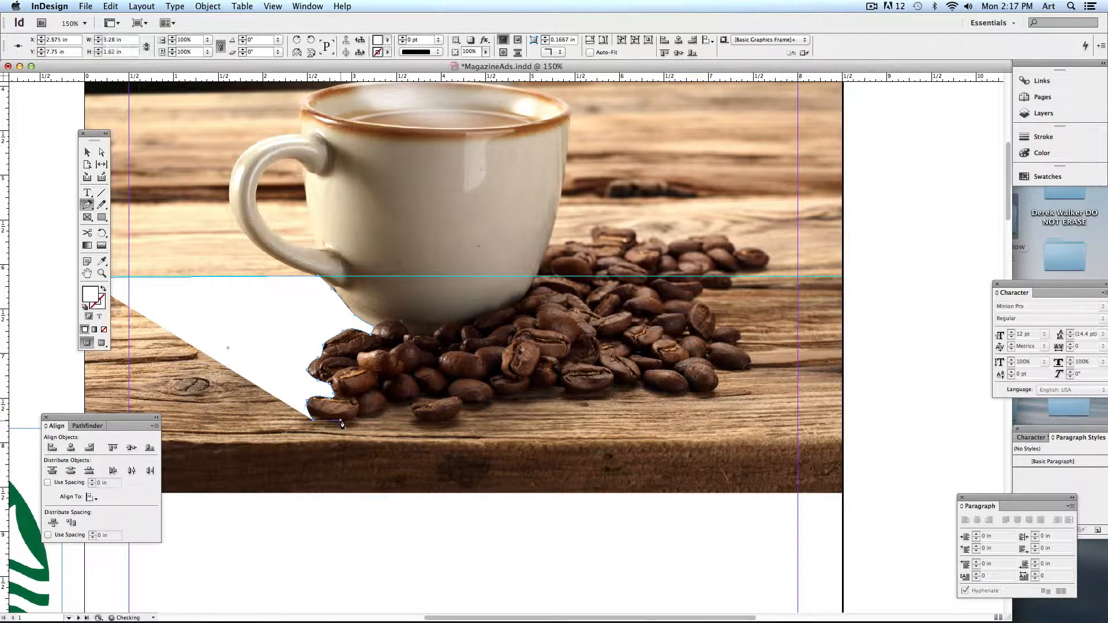
pyautogui.click(340, 422)
pyautogui.click(362, 416)
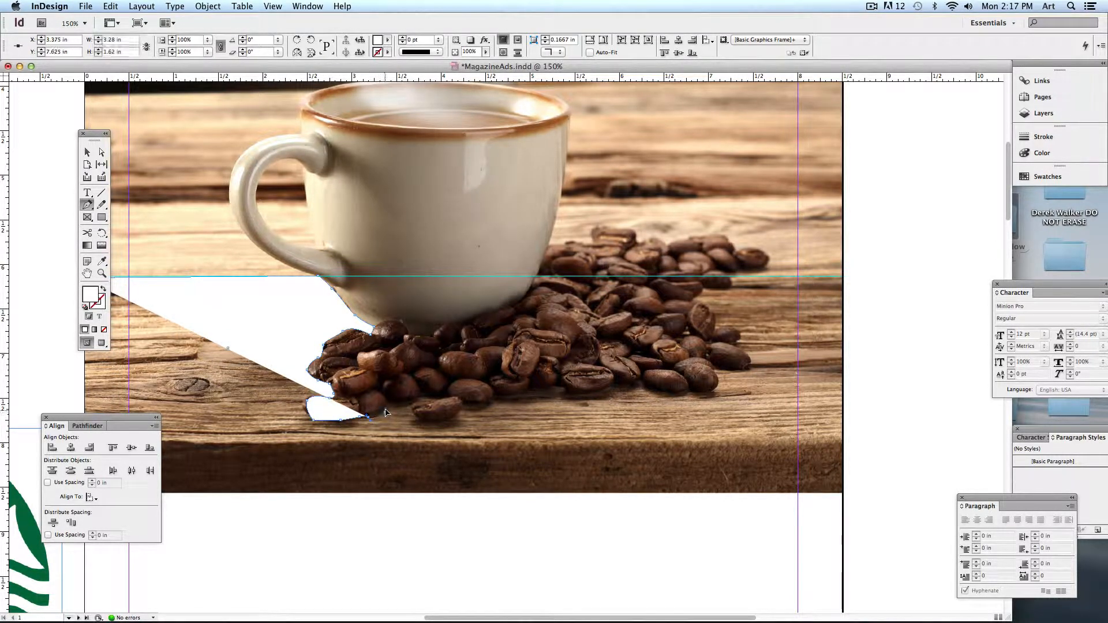
pyautogui.click(386, 406)
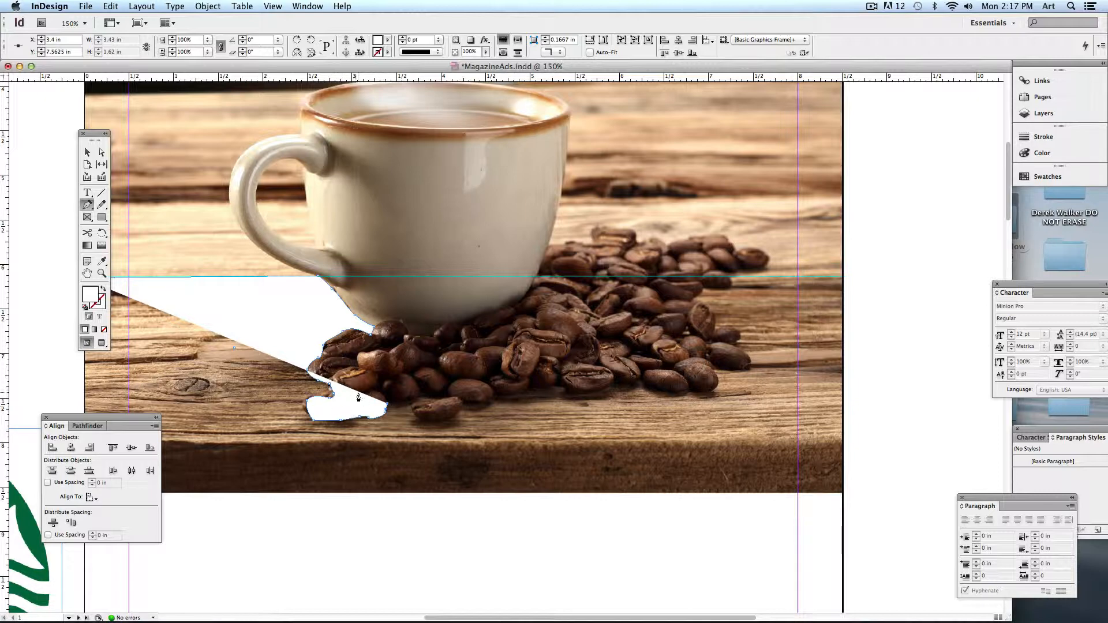
# - Show the path as an outline and continue tracing along the bottom of the beans
pyautogui.click(105, 289)
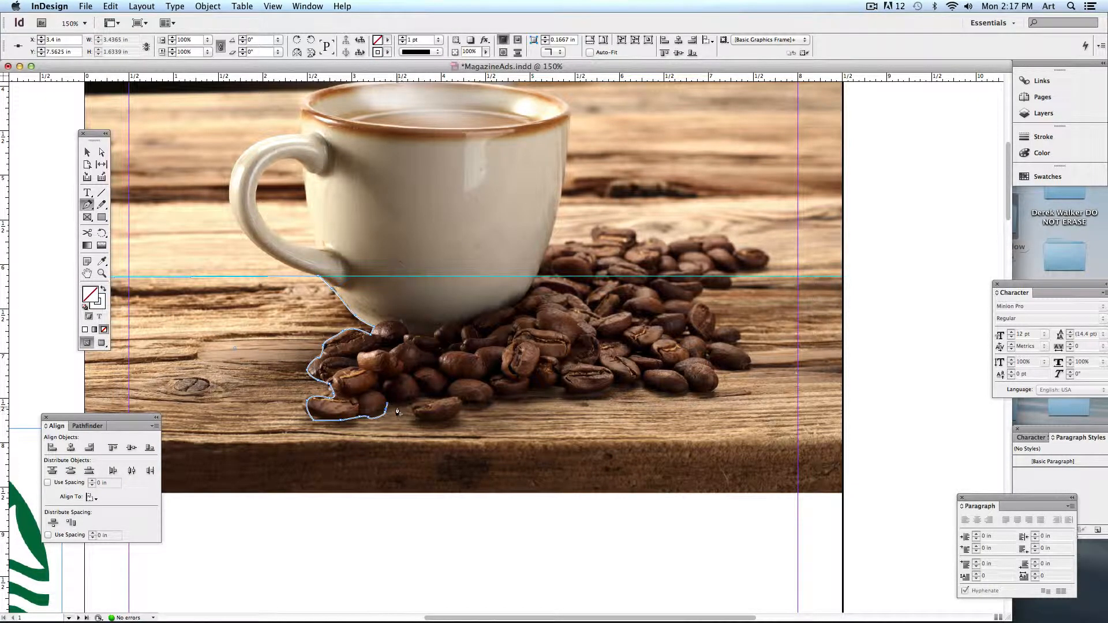
pyautogui.click(430, 398)
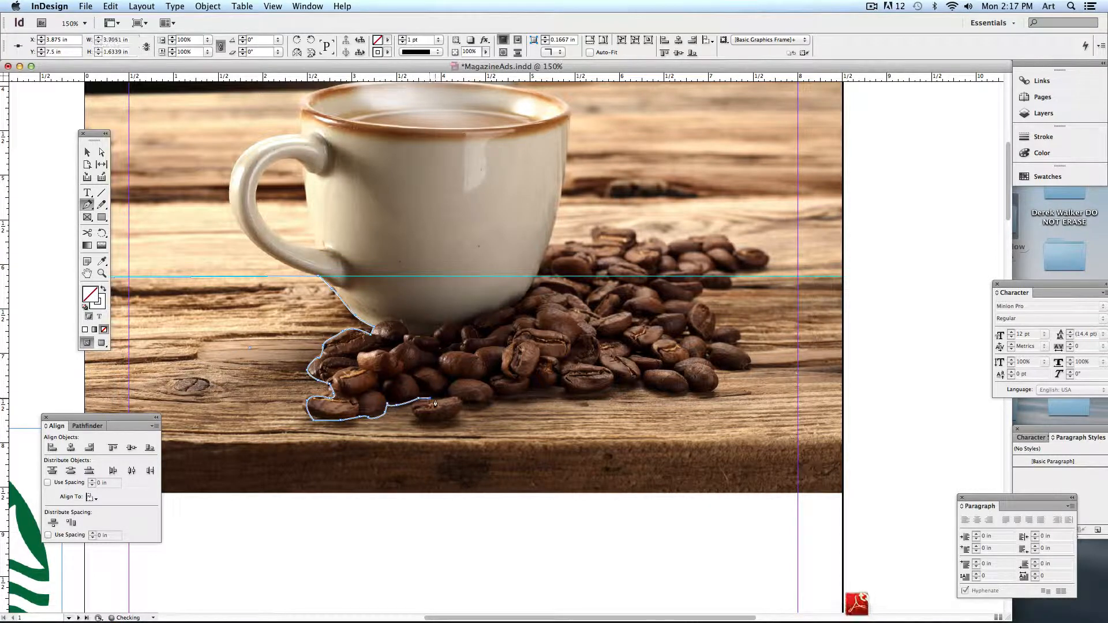
pyautogui.click(436, 399)
pyautogui.moveTo(413, 408); pyautogui.dragTo(754, 360)
pyautogui.click(497, 389)
pyautogui.click(530, 384)
pyautogui.click(564, 379)
pyautogui.click(611, 385)
pyautogui.click(653, 392)
pyautogui.click(691, 391)
# - Trace around the right-side beans up to the guide and past the photo's right edge
pyautogui.click(711, 370)
pyautogui.click(731, 371)
pyautogui.click(746, 350)
pyautogui.click(730, 343)
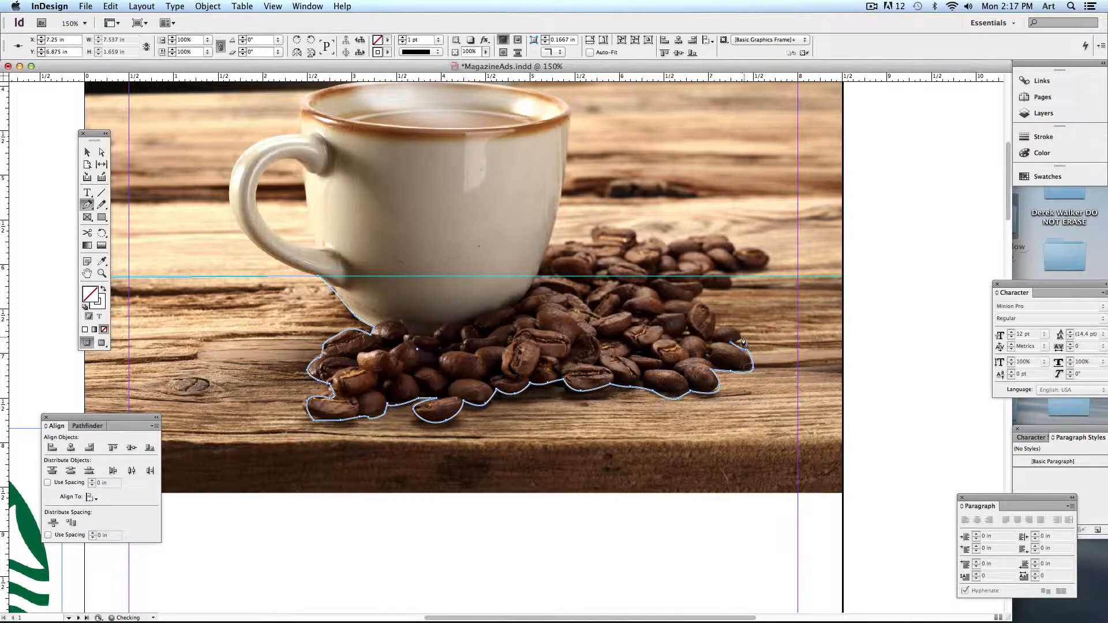
pyautogui.click(742, 338)
pyautogui.click(726, 325)
pyautogui.click(711, 332)
pyautogui.click(714, 315)
pyautogui.click(700, 299)
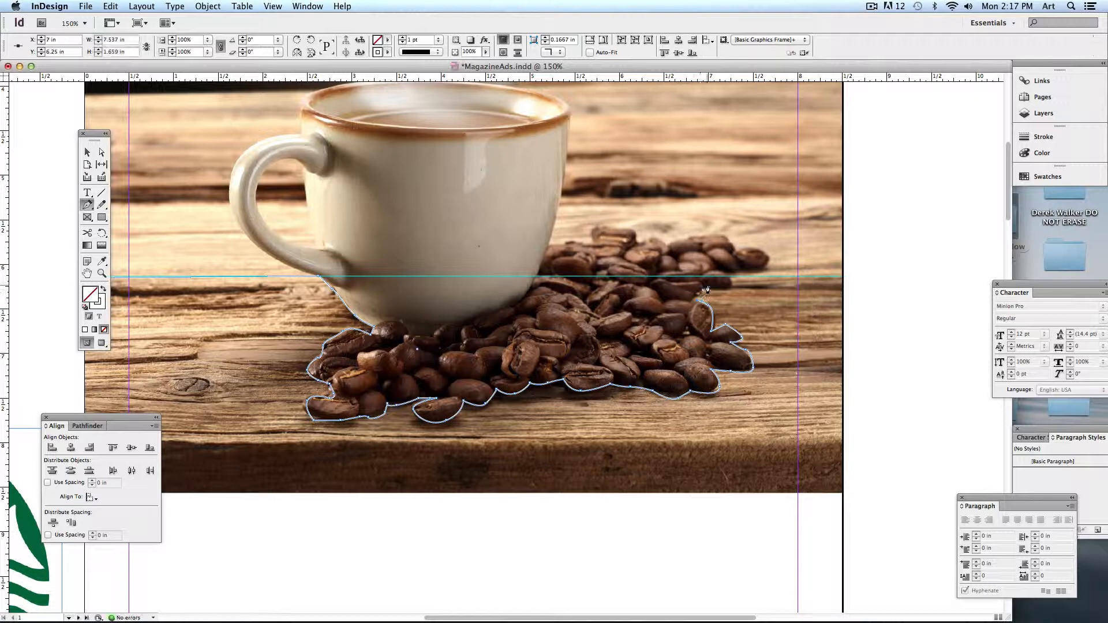
pyautogui.click(708, 287)
pyautogui.click(731, 291)
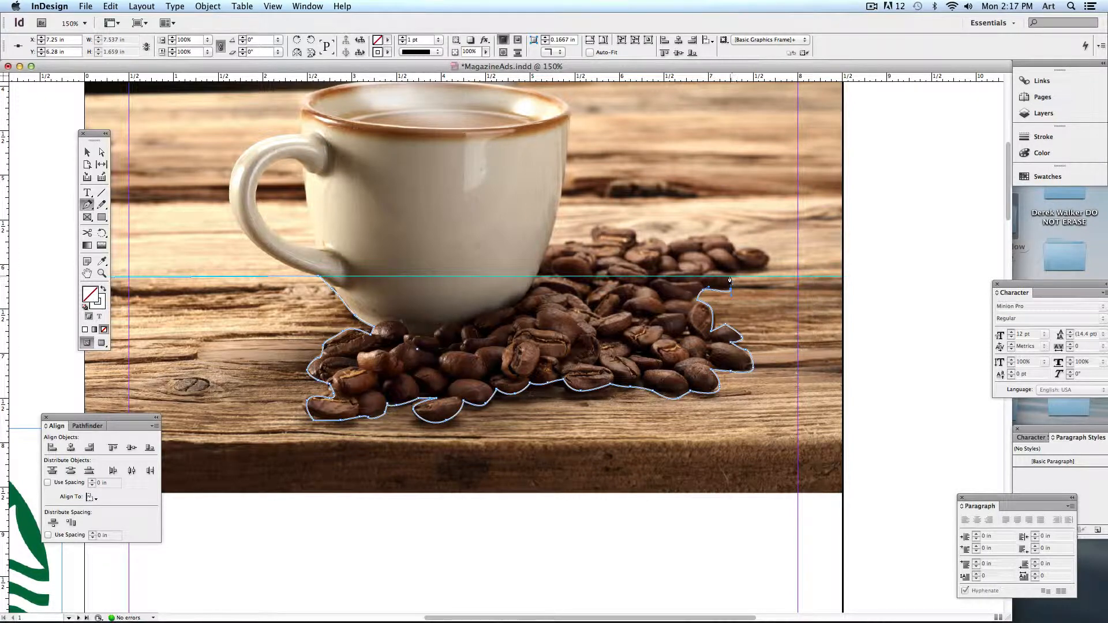
pyautogui.click(730, 277)
pyautogui.click(853, 276)
# - Close the shape below the photo back at its start, fill it white, and fit the page
pyautogui.press('super+minus')
pyautogui.moveTo(781, 427); pyautogui.dragTo(802, 251)
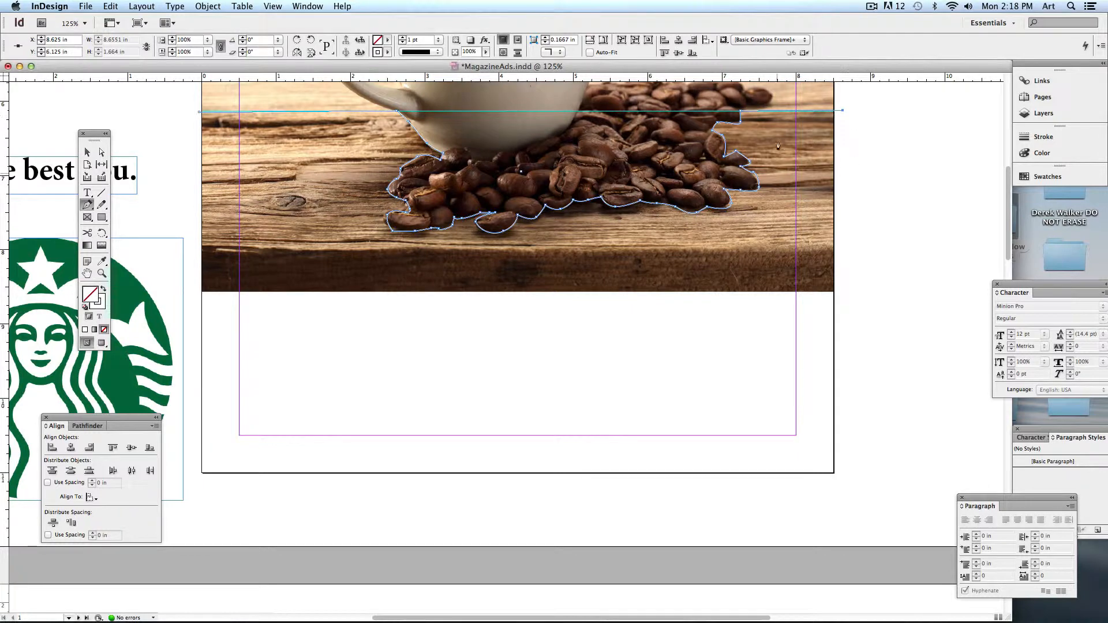
pyautogui.click(848, 310)
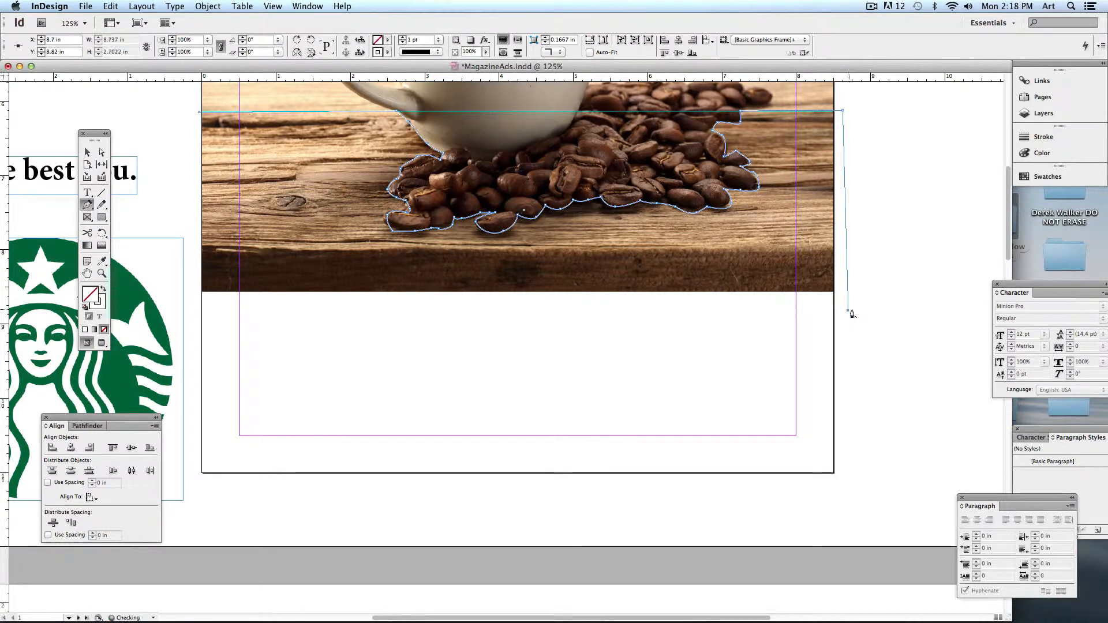
pyautogui.click(198, 305)
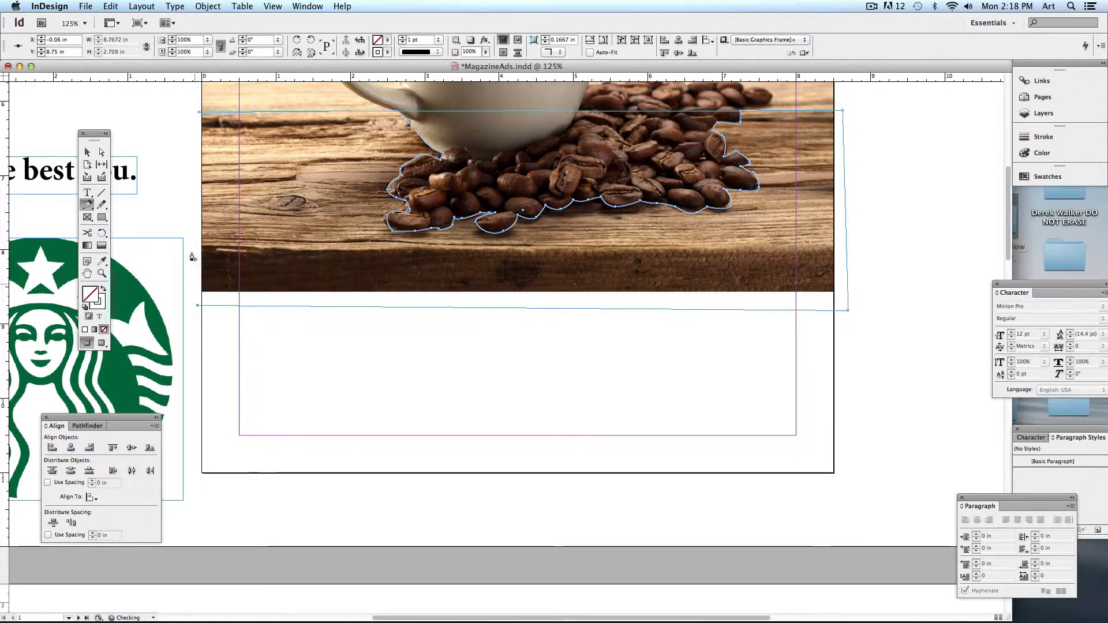
pyautogui.click(198, 116)
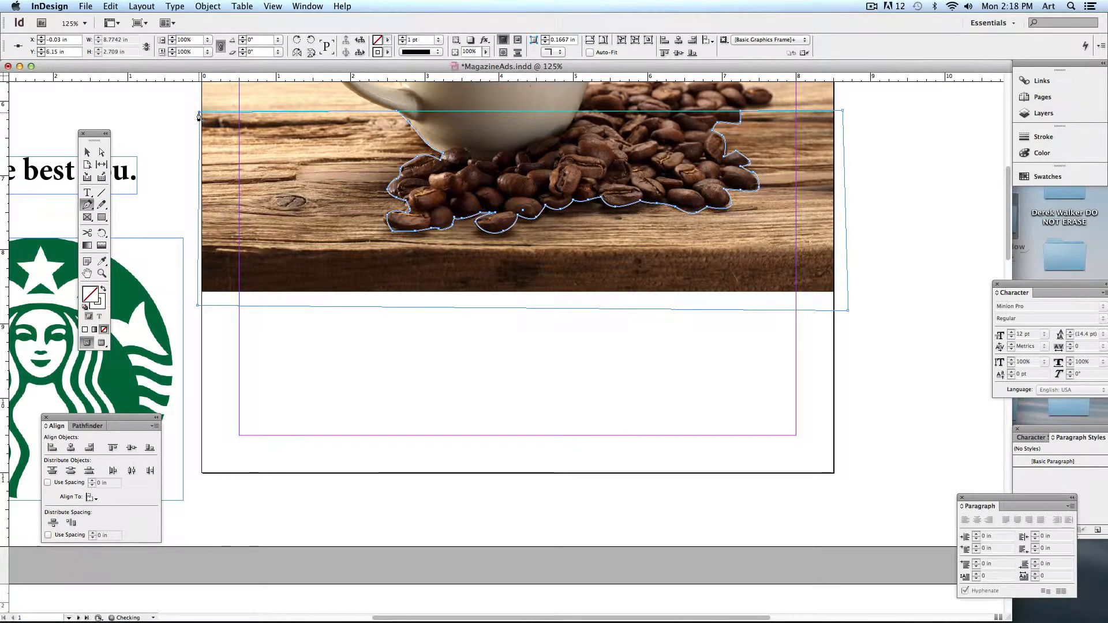
pyautogui.click(104, 289)
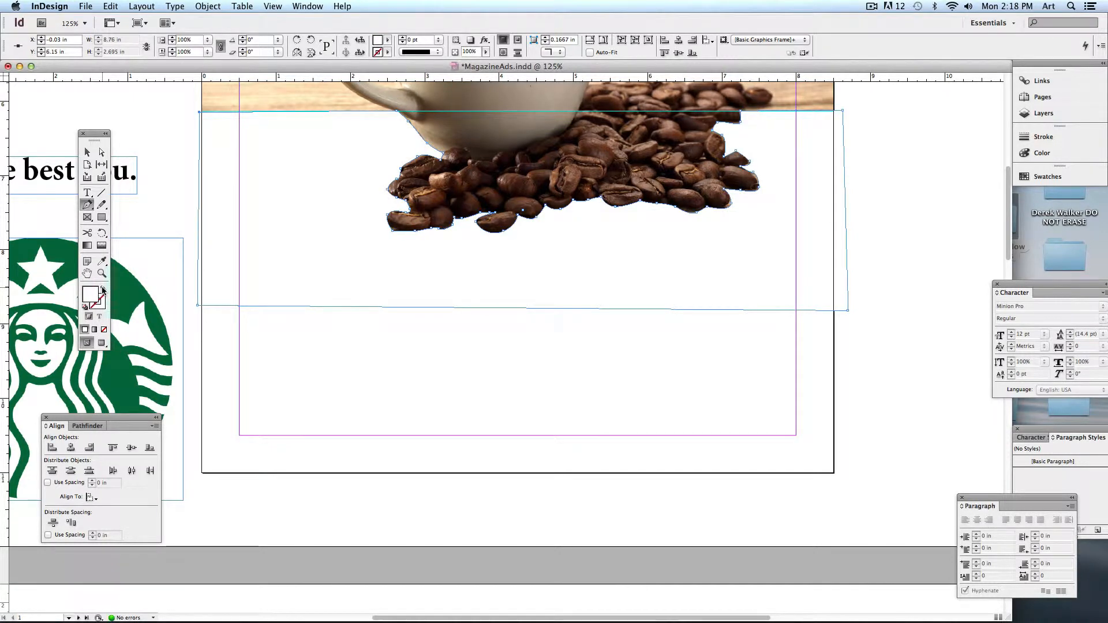
pyautogui.press('super+shift+a')
pyautogui.press('super+0')
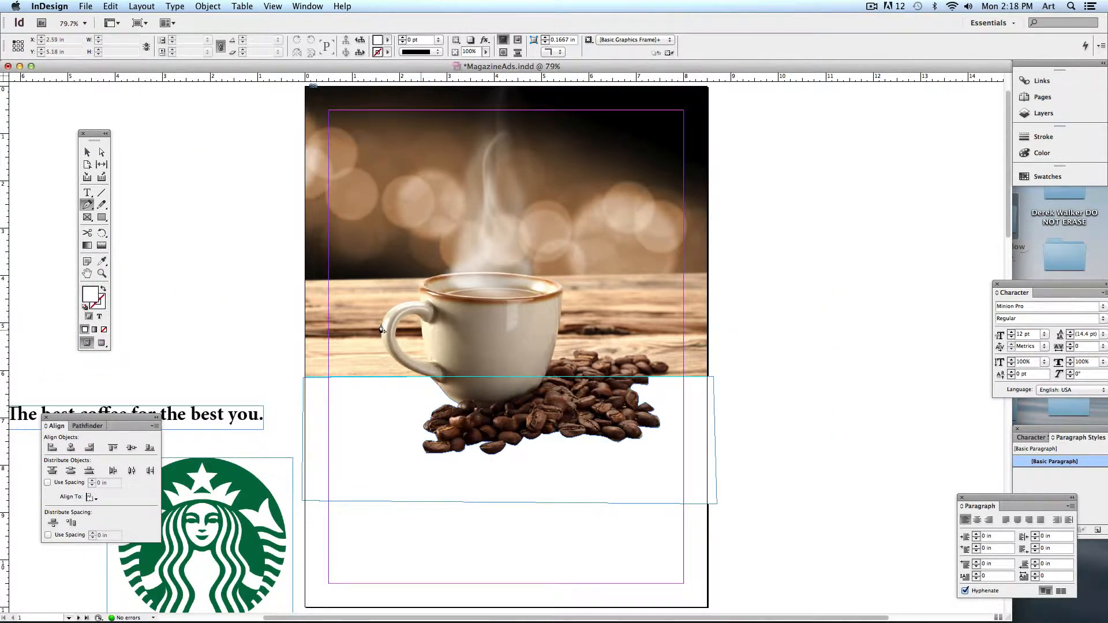
# - Preview the page, test-move the white panel and undo it, then return to Normal screen mode
pyautogui.click(100, 343)
pyautogui.click(134, 343)
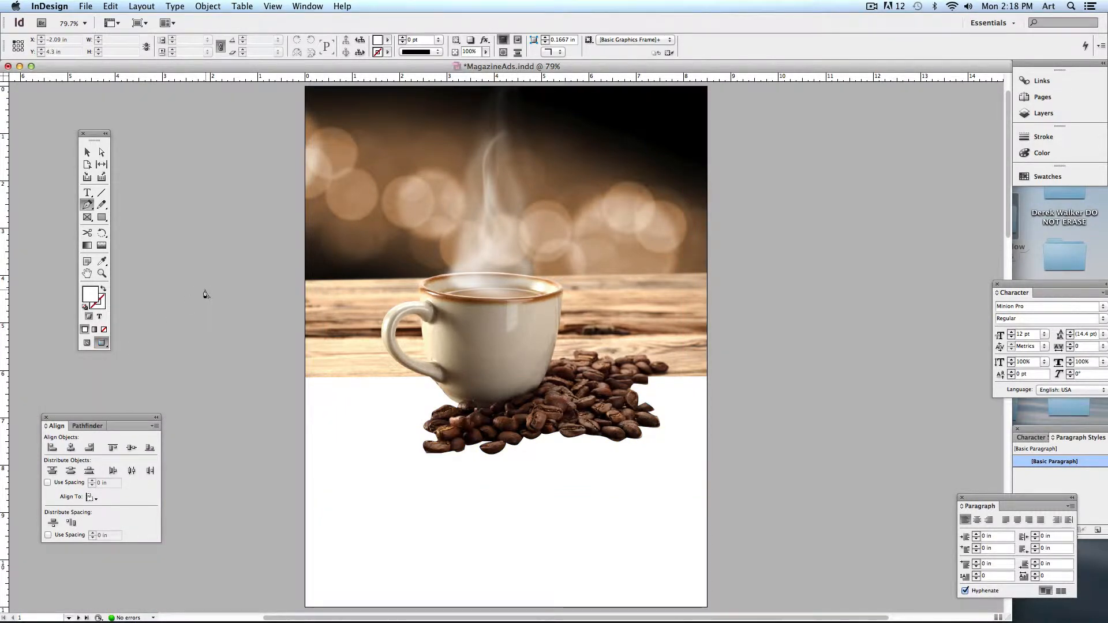
pyautogui.click(88, 151)
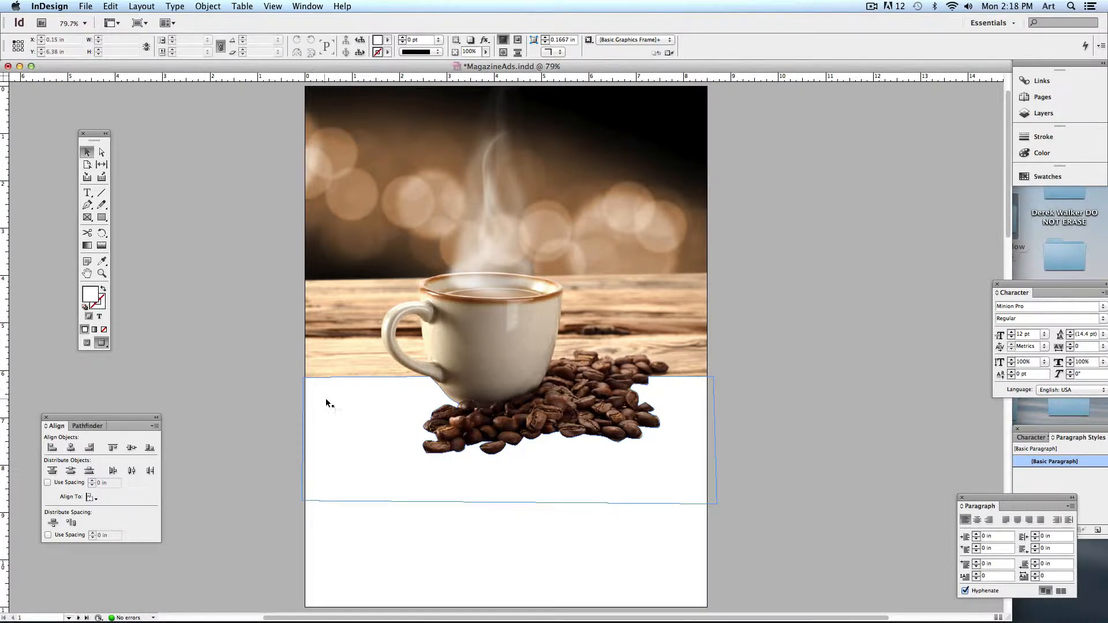
pyautogui.moveTo(346, 396); pyautogui.dragTo(882, 414)
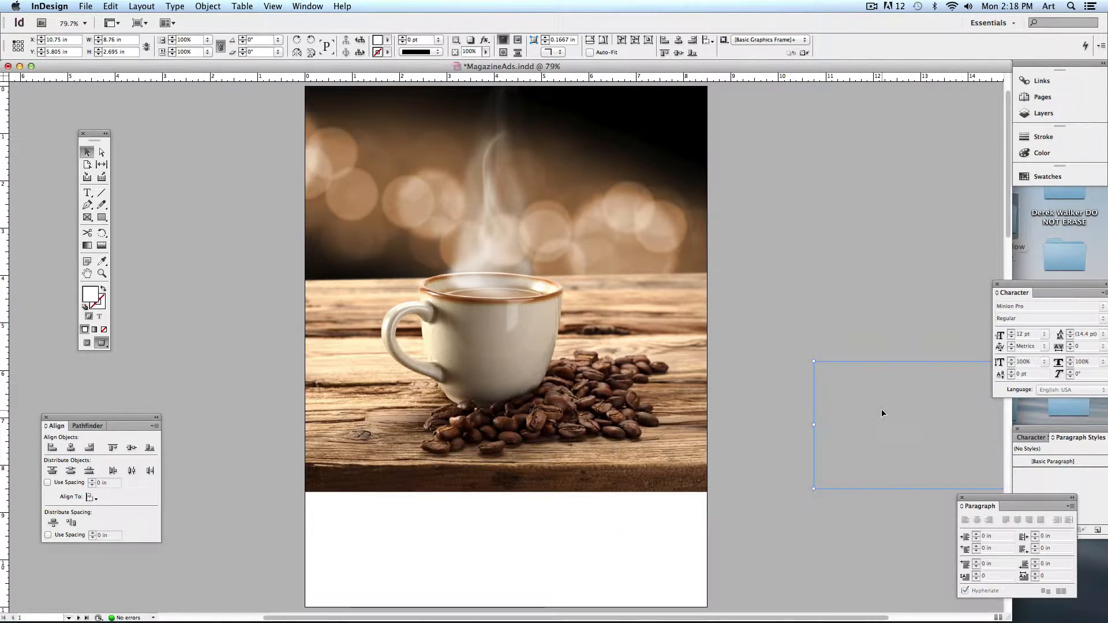
pyautogui.press('super+z')
pyautogui.click(805, 380)
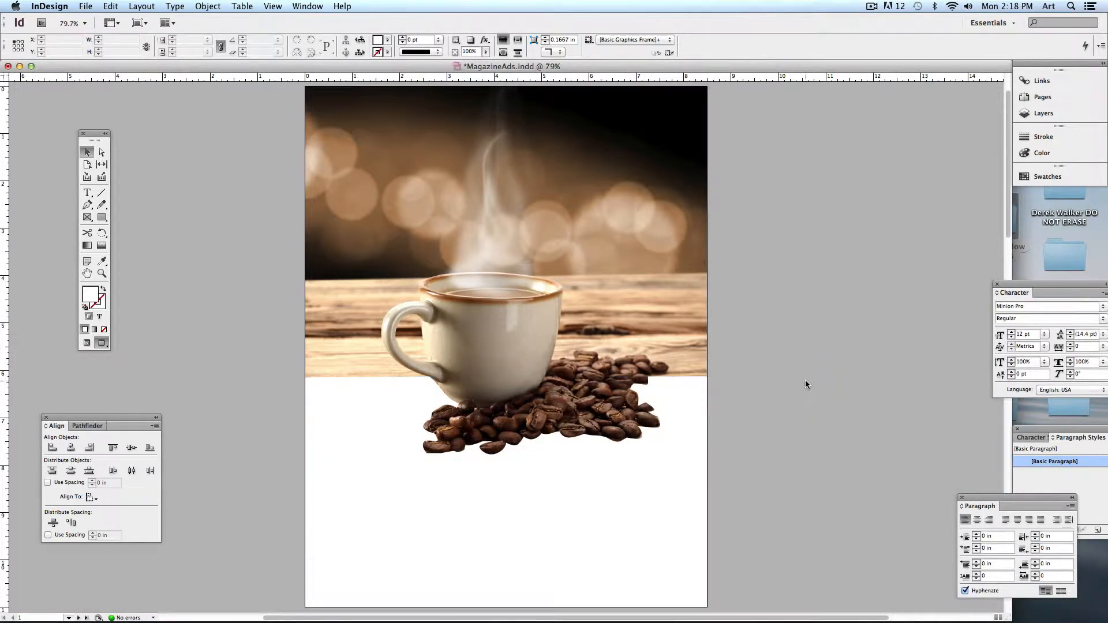
pyautogui.click(86, 343)
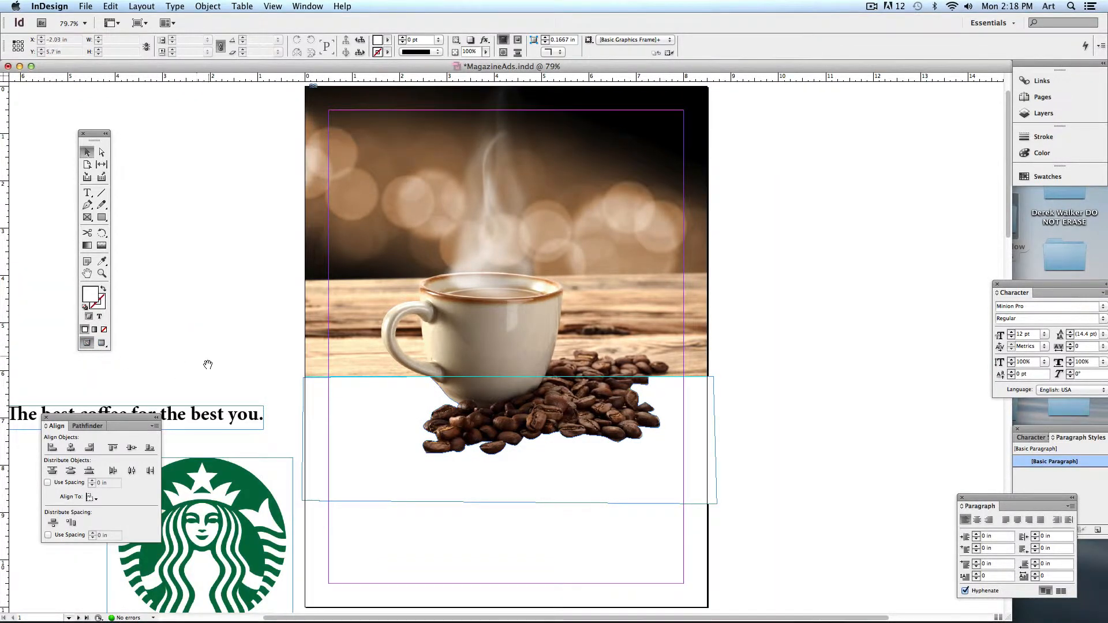
# - Move the headline below the beans and the Starbucks logo to the page's lower right
pyautogui.moveTo(208, 365); pyautogui.dragTo(192, 332)
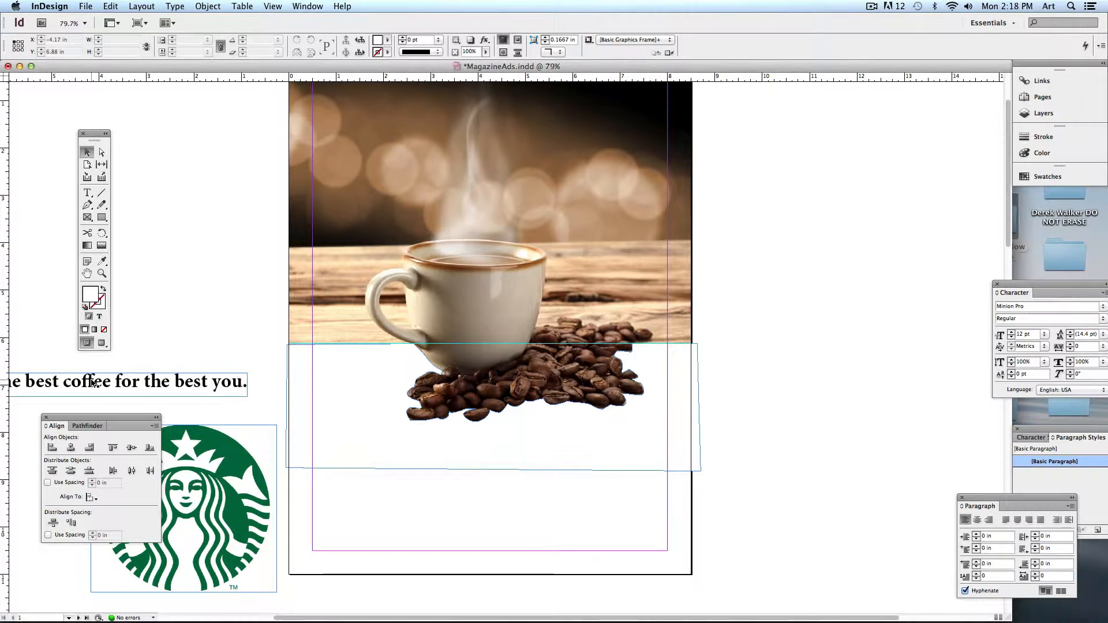
pyautogui.moveTo(93, 383); pyautogui.dragTo(418, 465)
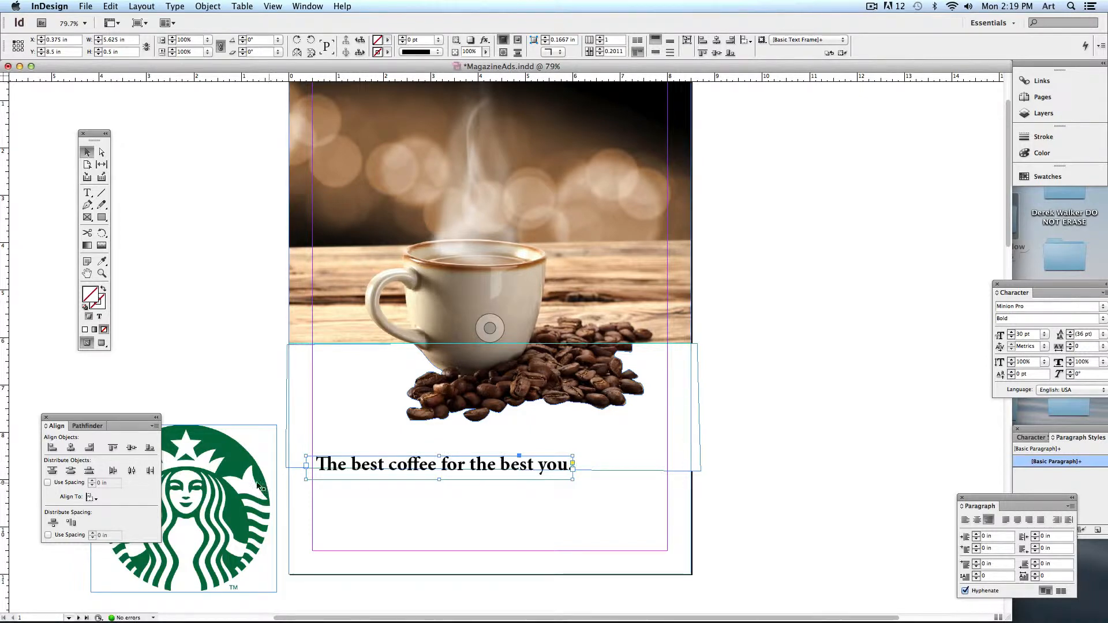
pyautogui.click(223, 452)
pyautogui.moveTo(223, 451); pyautogui.dragTo(647, 411)
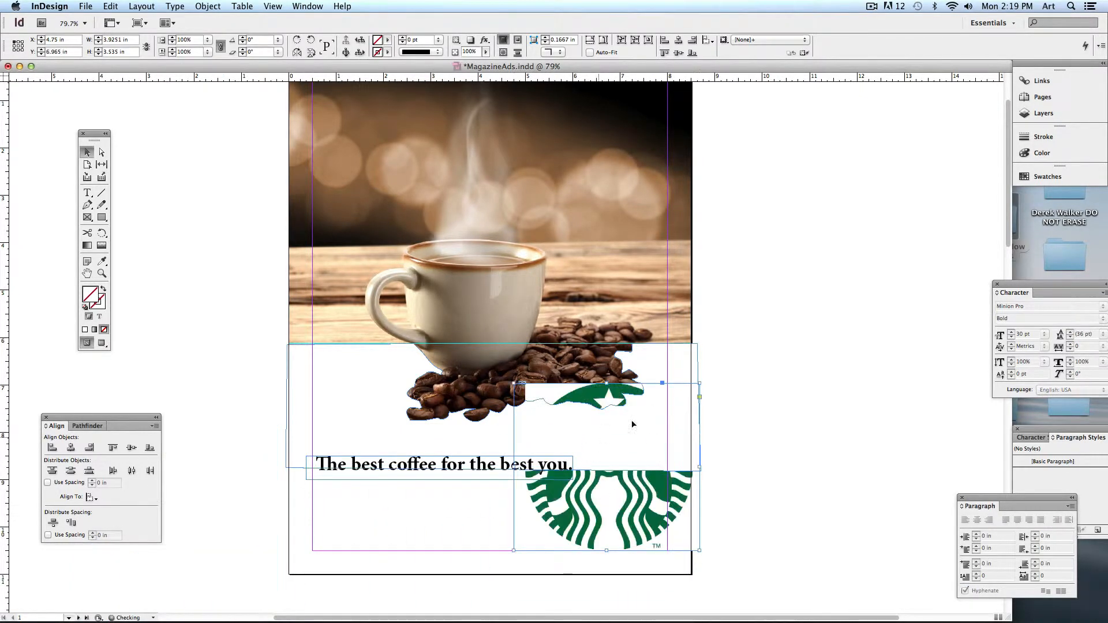
# - Bring the Starbucks logo to front via Object > Arrange, shrink it, and nudge the headline down
pyautogui.click(208, 7)
pyautogui.moveTo(231, 42)
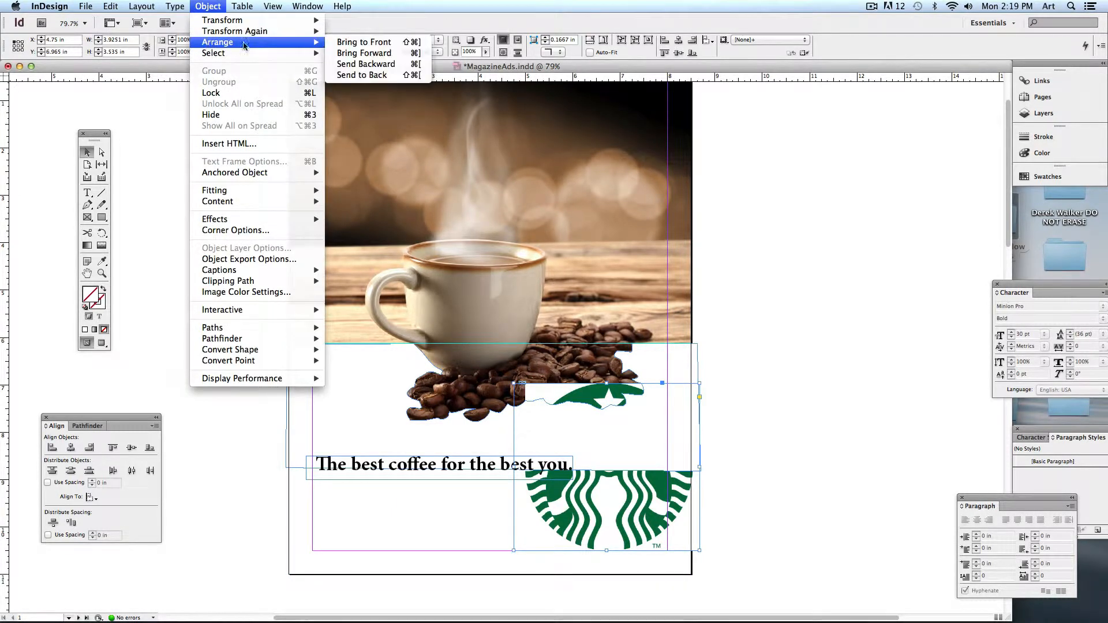
pyautogui.click(355, 43)
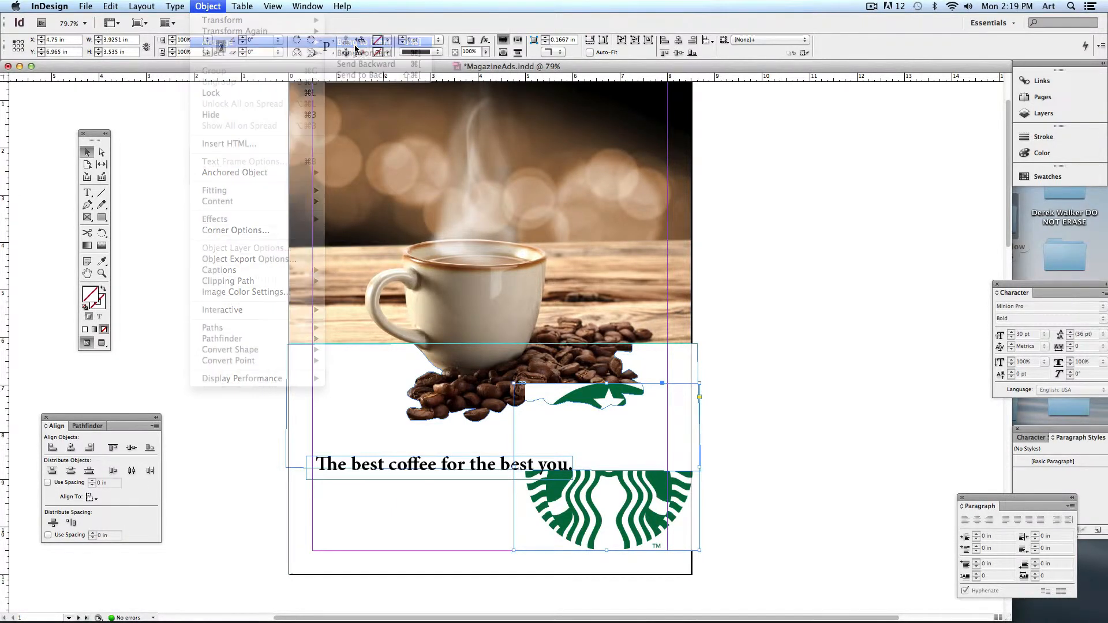
pyautogui.click(827, 419)
pyautogui.moveTo(649, 456); pyautogui.dragTo(658, 435)
pyautogui.click(739, 449)
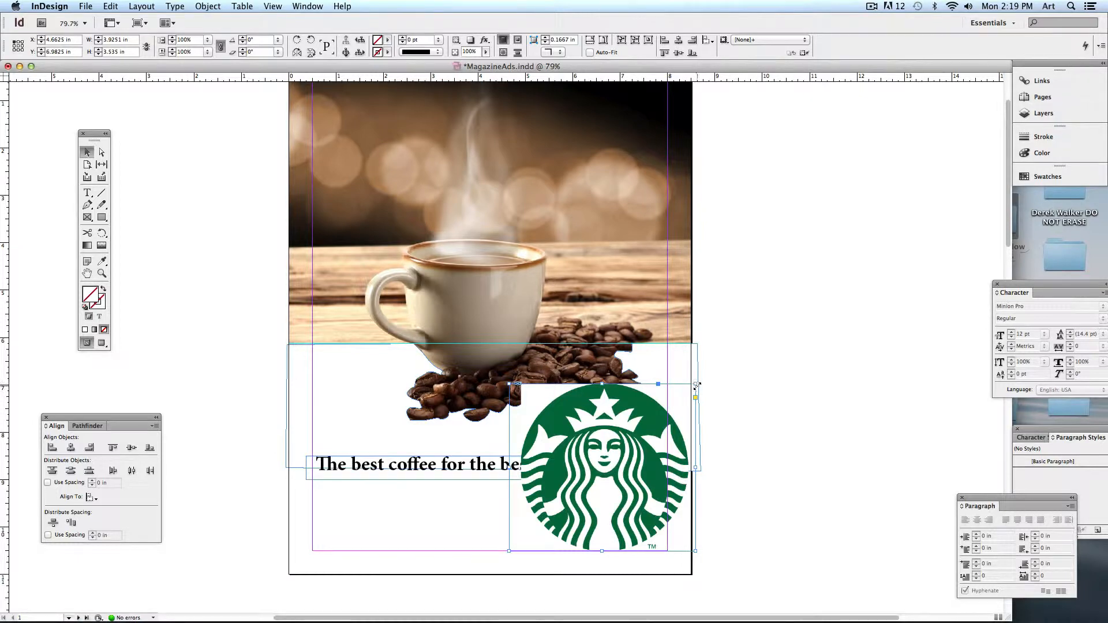
pyautogui.moveTo(696, 384); pyautogui.dragTo(675, 423)
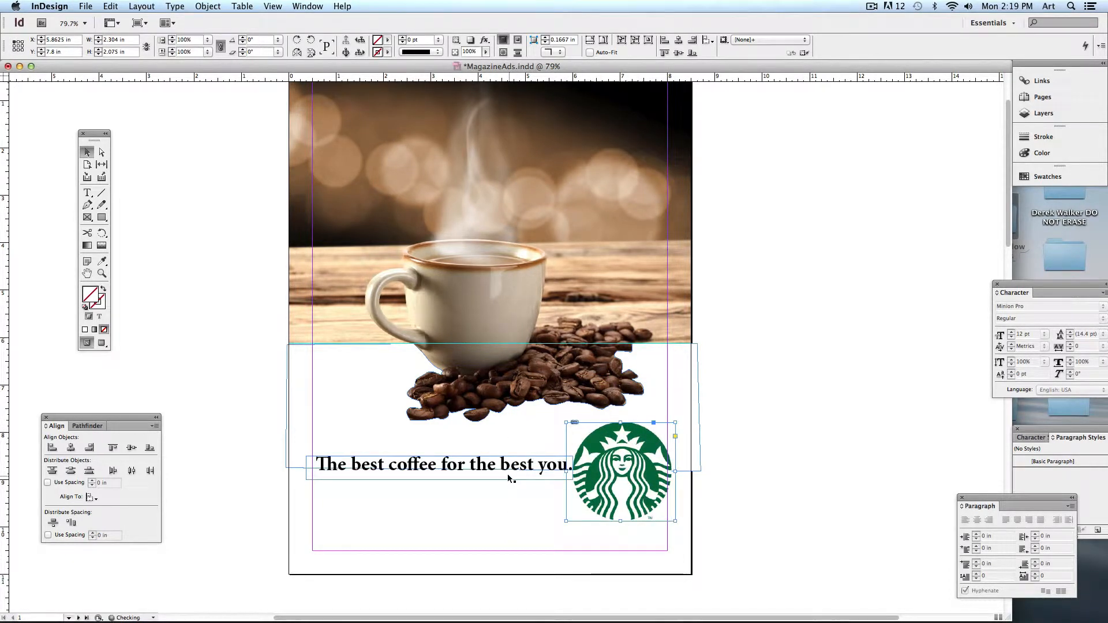
pyautogui.moveTo(507, 475); pyautogui.dragTo(476, 443)
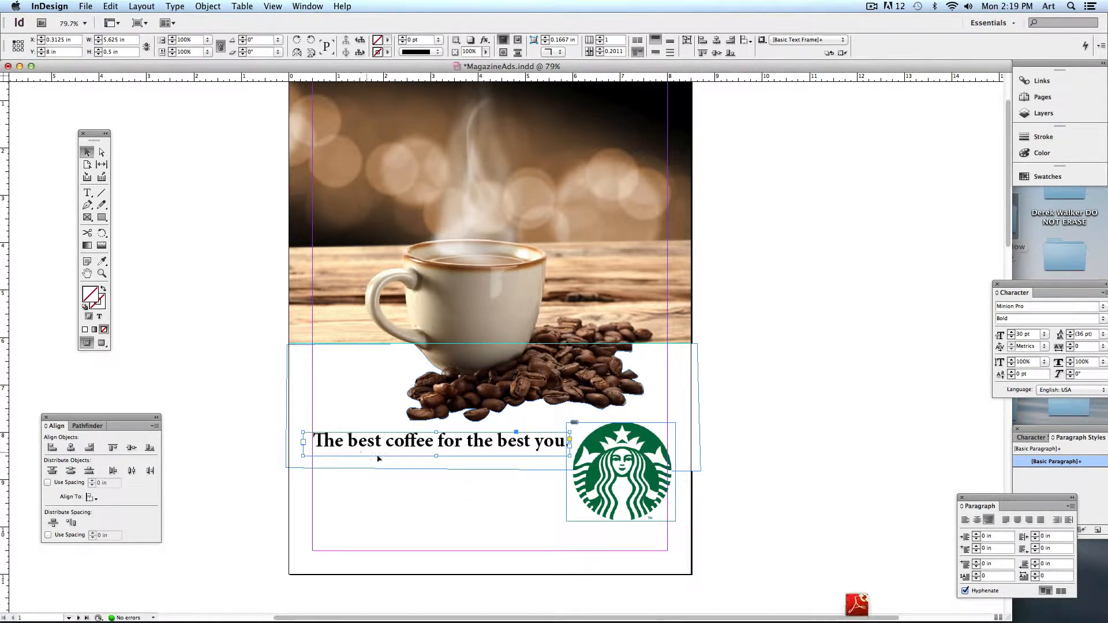
# - At 100% zoom, narrow and reposition the headline frame so it sits left of the logo
pyautogui.click(524, 512)
pyautogui.press('super+equal')
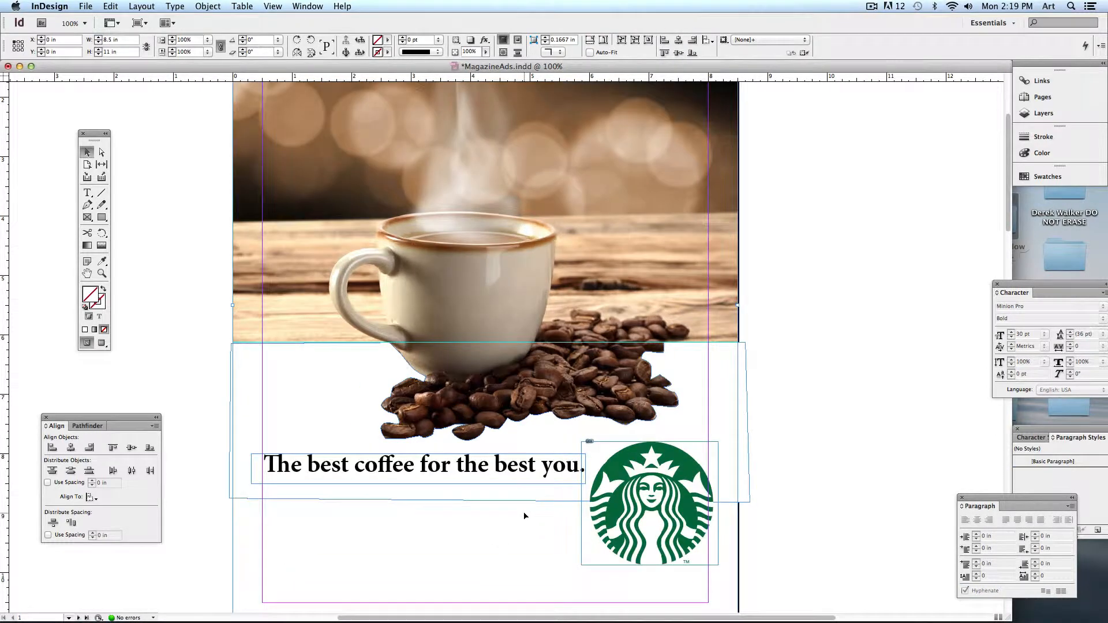
pyautogui.moveTo(524, 512); pyautogui.dragTo(517, 425)
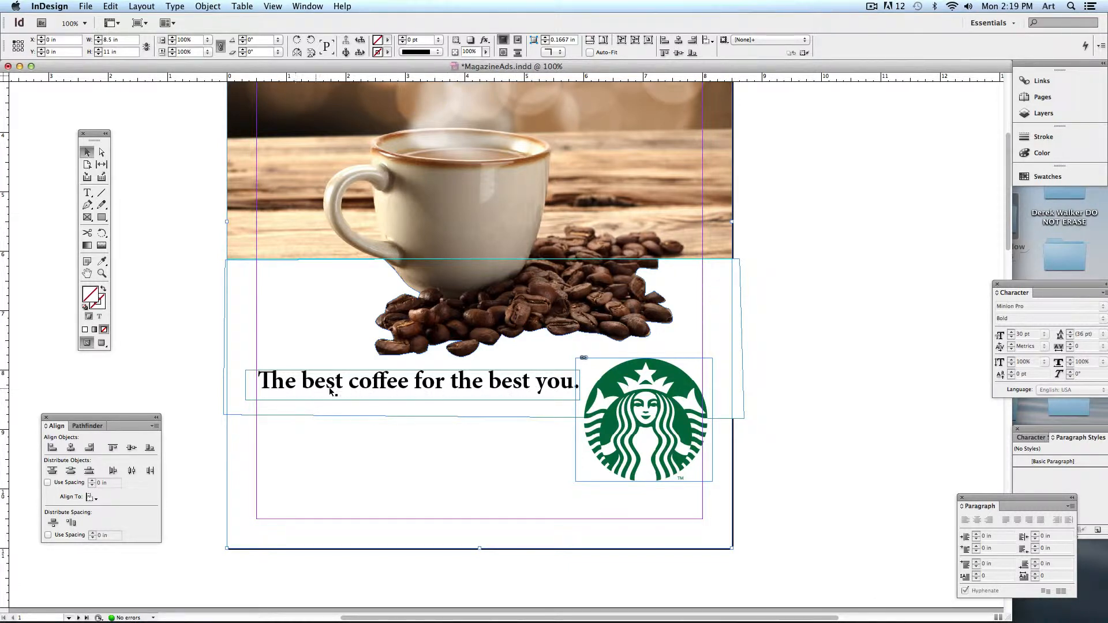
pyautogui.click(479, 315)
pyautogui.click(455, 393)
pyautogui.moveTo(412, 400)
pyautogui.mouseDown()
pyautogui.moveTo(412, 453)
pyautogui.moveTo(413, 407)
pyautogui.mouseUp()
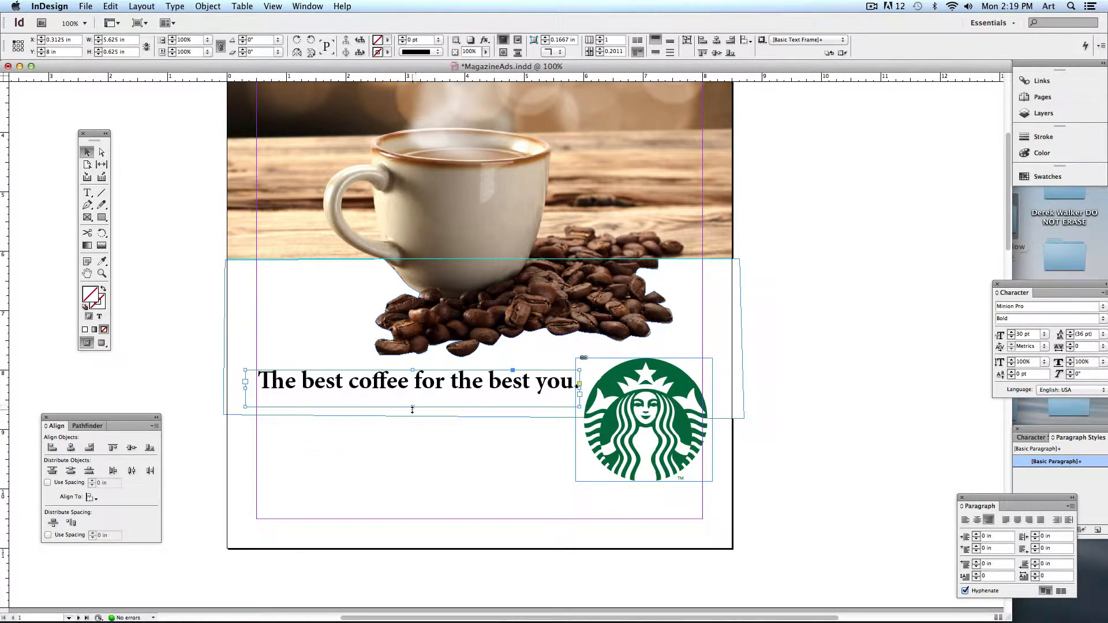
pyautogui.moveTo(412, 409); pyautogui.dragTo(409, 497)
pyautogui.moveTo(245, 497); pyautogui.dragTo(442, 496)
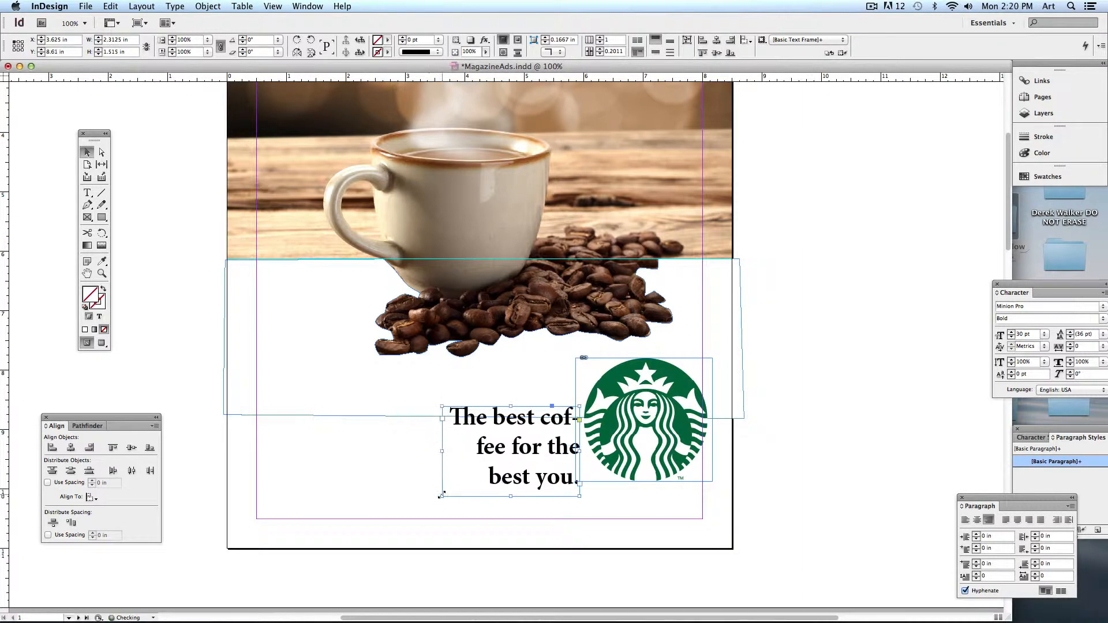
pyautogui.moveTo(497, 434); pyautogui.dragTo(423, 397)
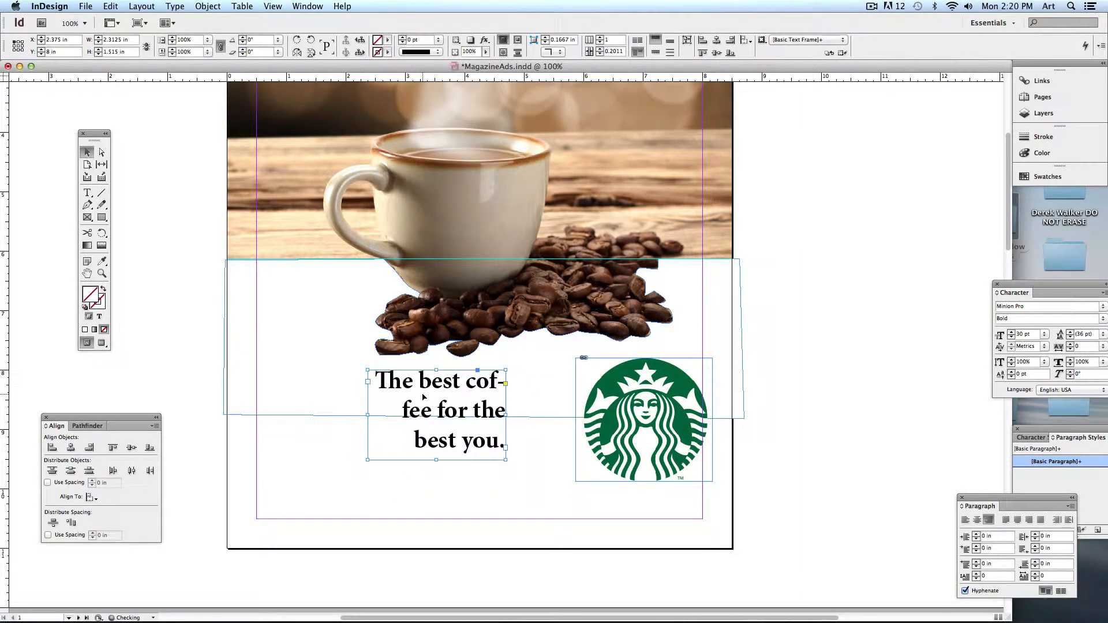
pyautogui.moveTo(506, 416)
pyautogui.mouseDown()
pyautogui.moveTo(527, 412)
pyautogui.moveTo(486, 414)
pyautogui.mouseUp()
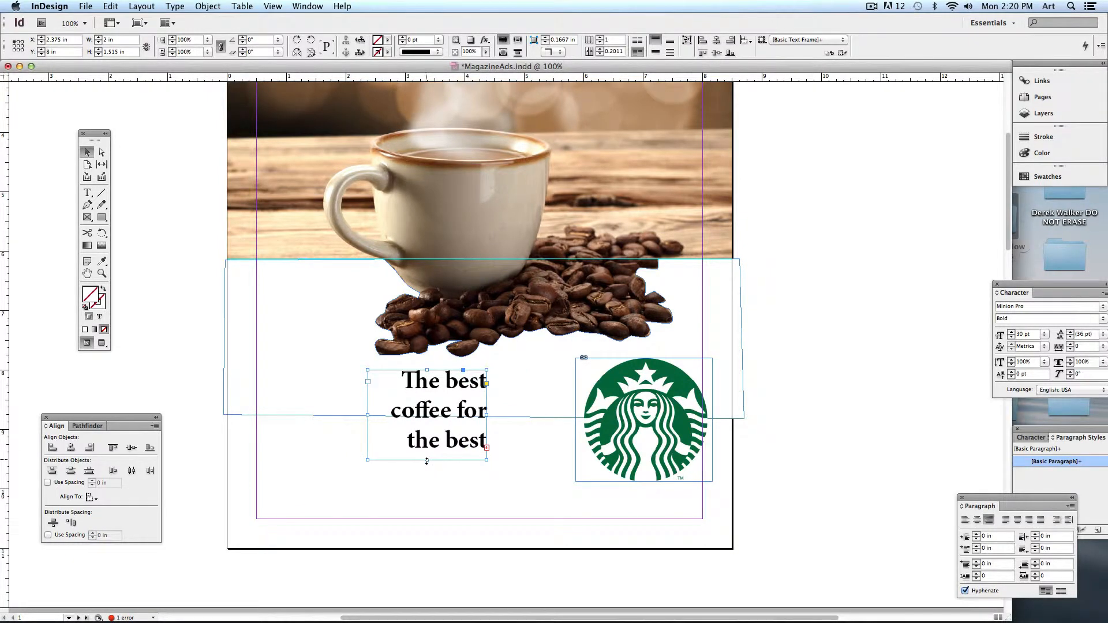
pyautogui.moveTo(427, 461); pyautogui.dragTo(428, 503)
# - Break the headline into four lines with a return before each "best"
pyautogui.doubleClick(448, 379)
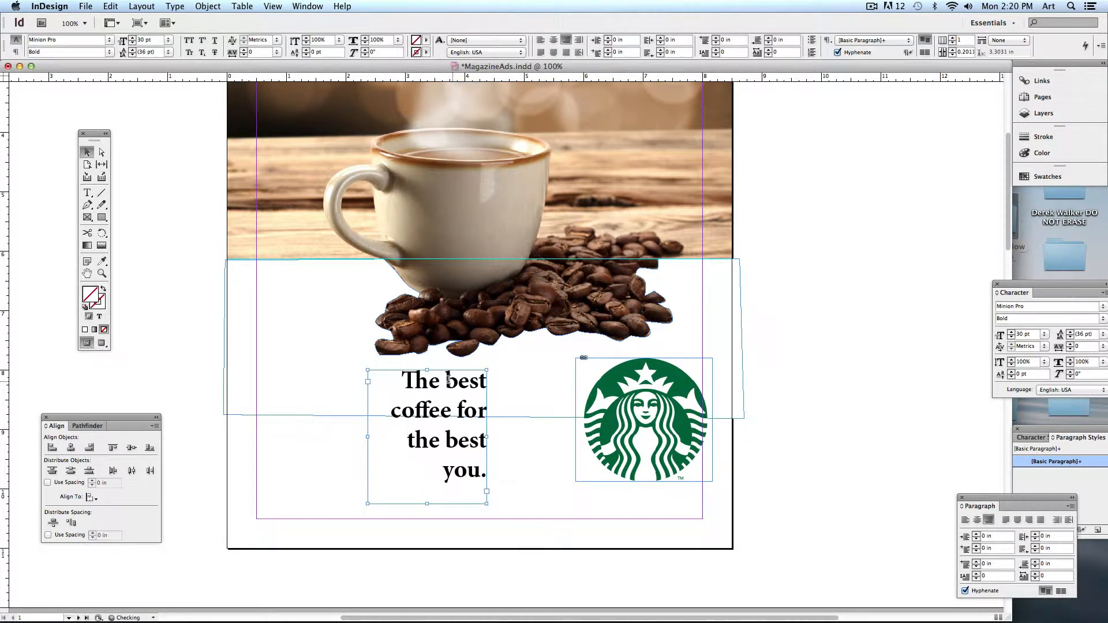
pyautogui.press('Return')
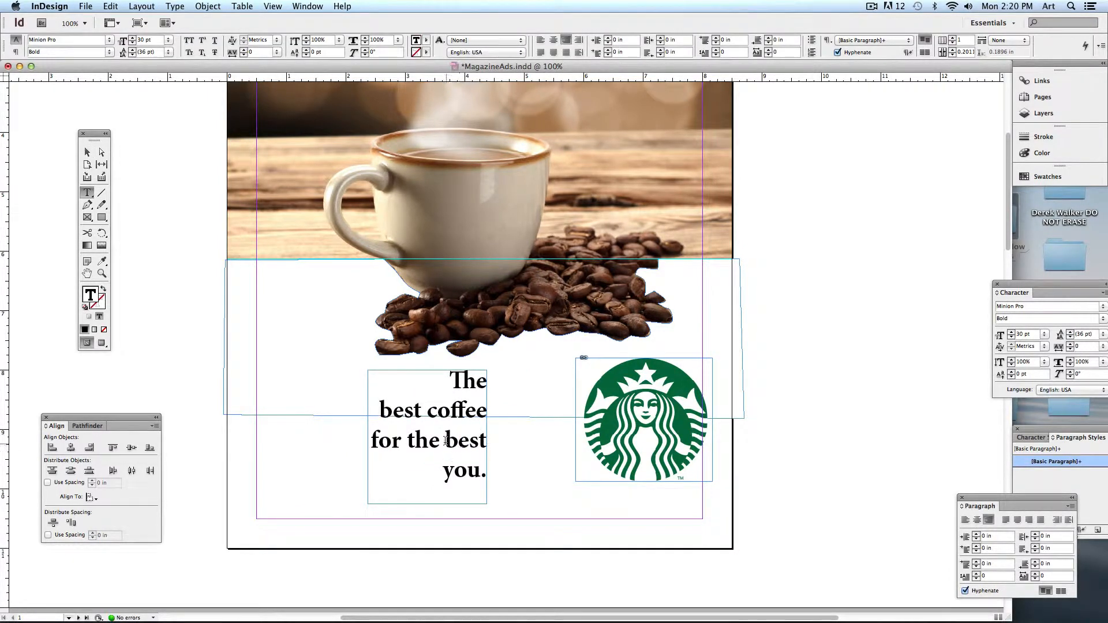
pyautogui.click(445, 441)
pyautogui.press('Return')
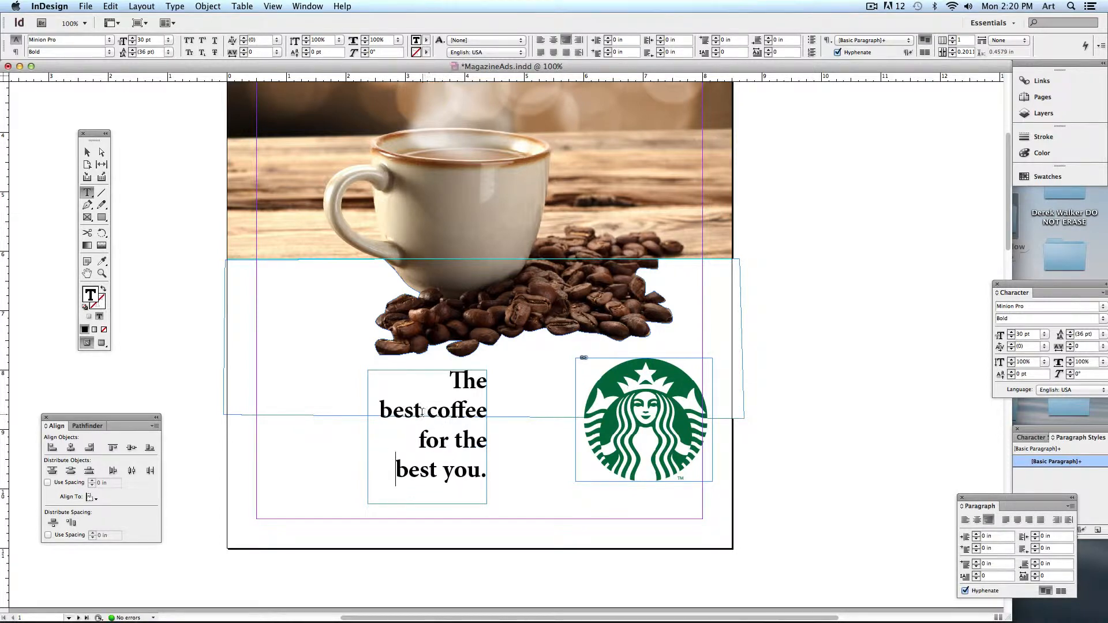
# - Colour the second-line "best" dark green using the Color Picker
pyautogui.doubleClick(401, 410)
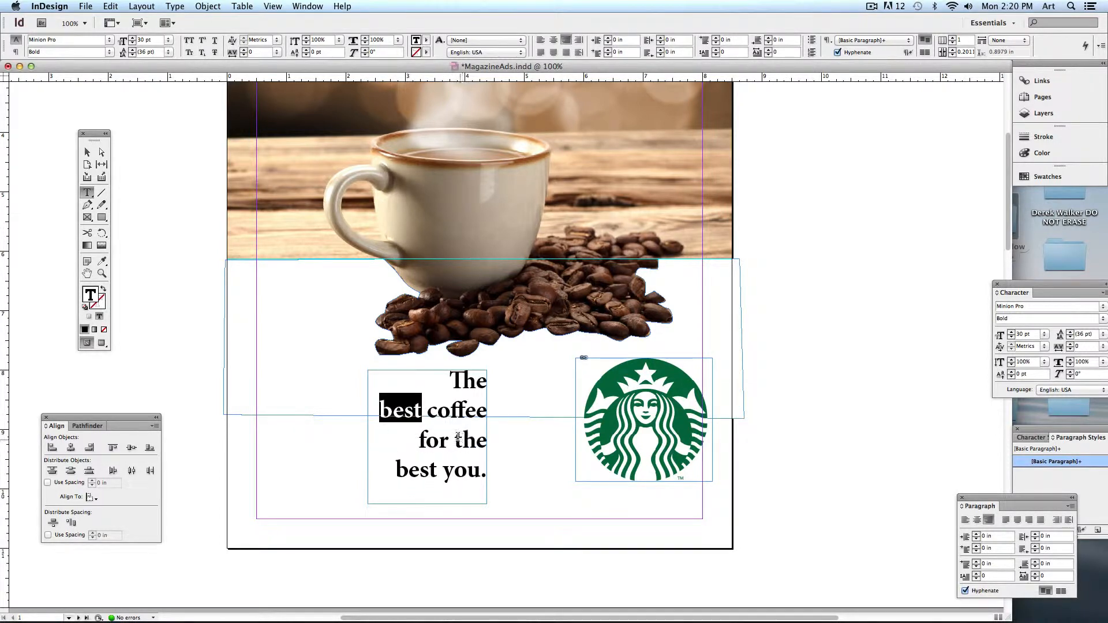
pyautogui.click(425, 40)
pyautogui.click(427, 41)
pyautogui.doubleClick(90, 295)
pyautogui.click(576, 249)
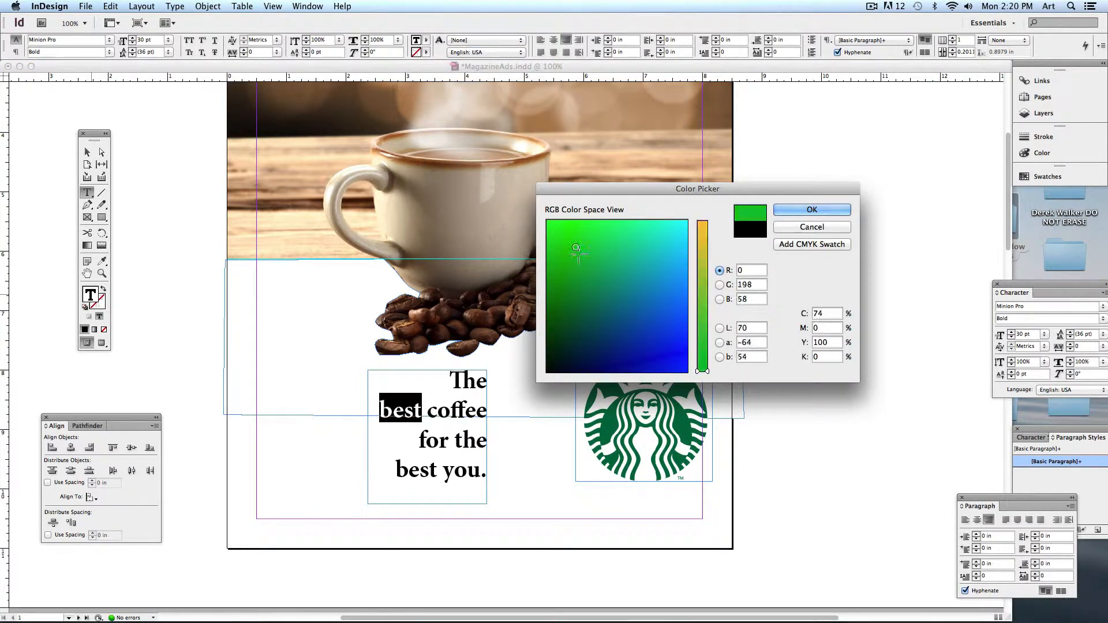
pyautogui.click(565, 275)
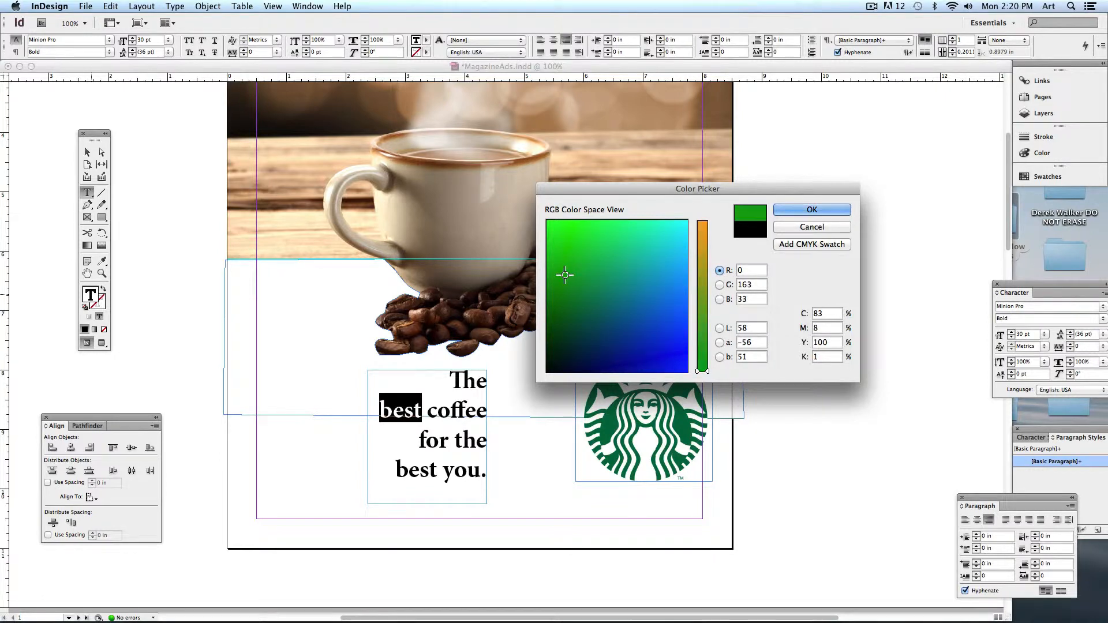
pyautogui.click(569, 298)
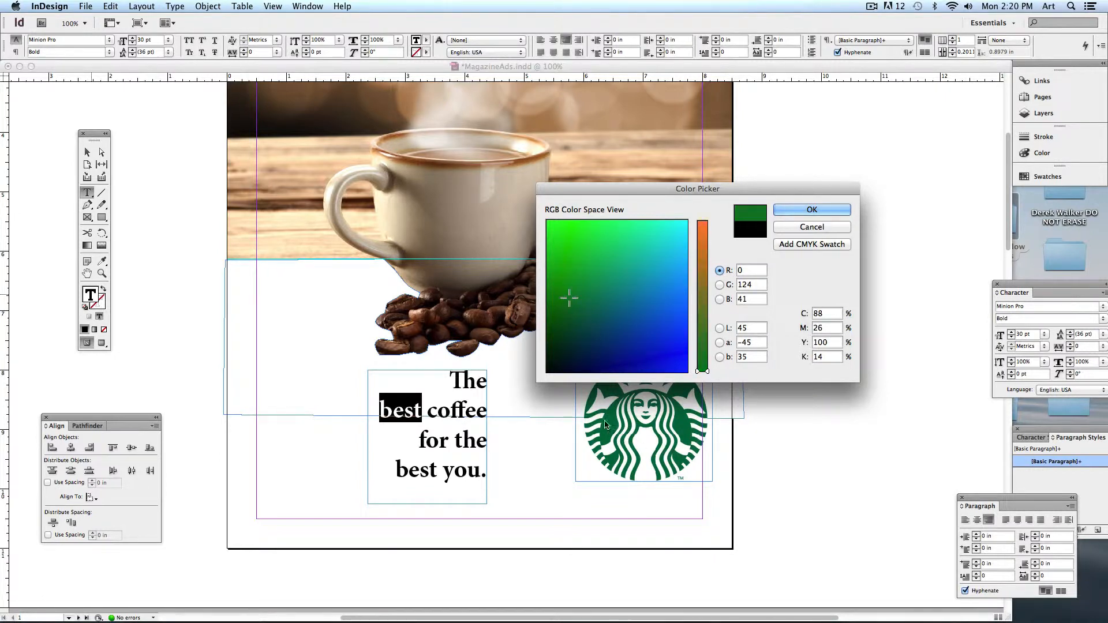
pyautogui.click(813, 210)
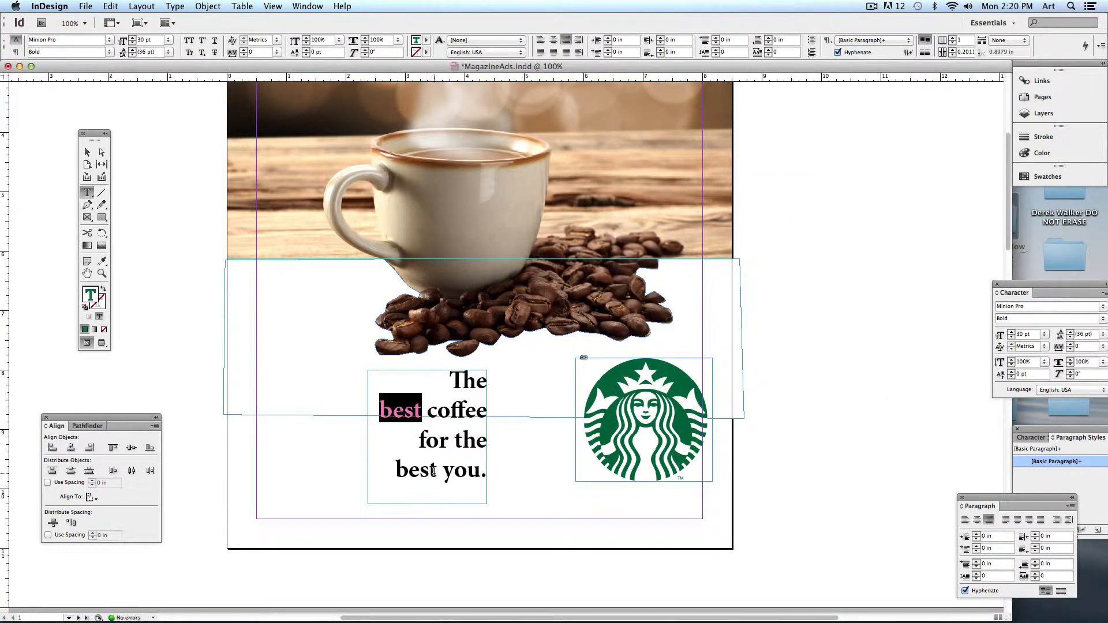
# - Colour the last-line "best" dark green and preview the page without guides
pyautogui.moveTo(437, 470); pyautogui.dragTo(395, 471)
pyautogui.doubleClick(92, 296)
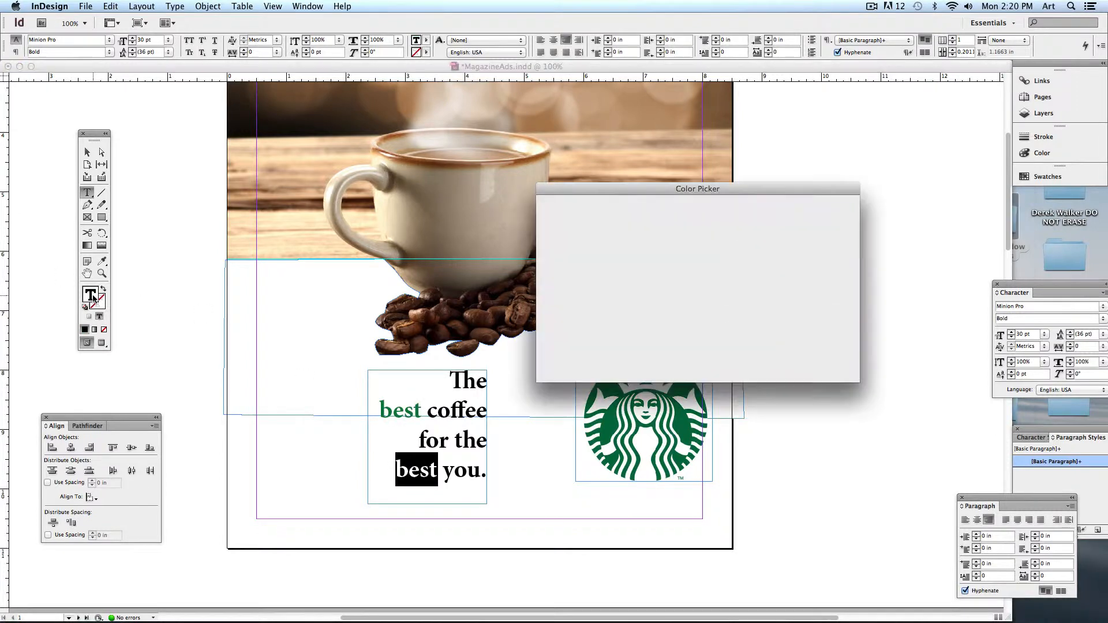
pyautogui.click(572, 293)
pyautogui.click(584, 285)
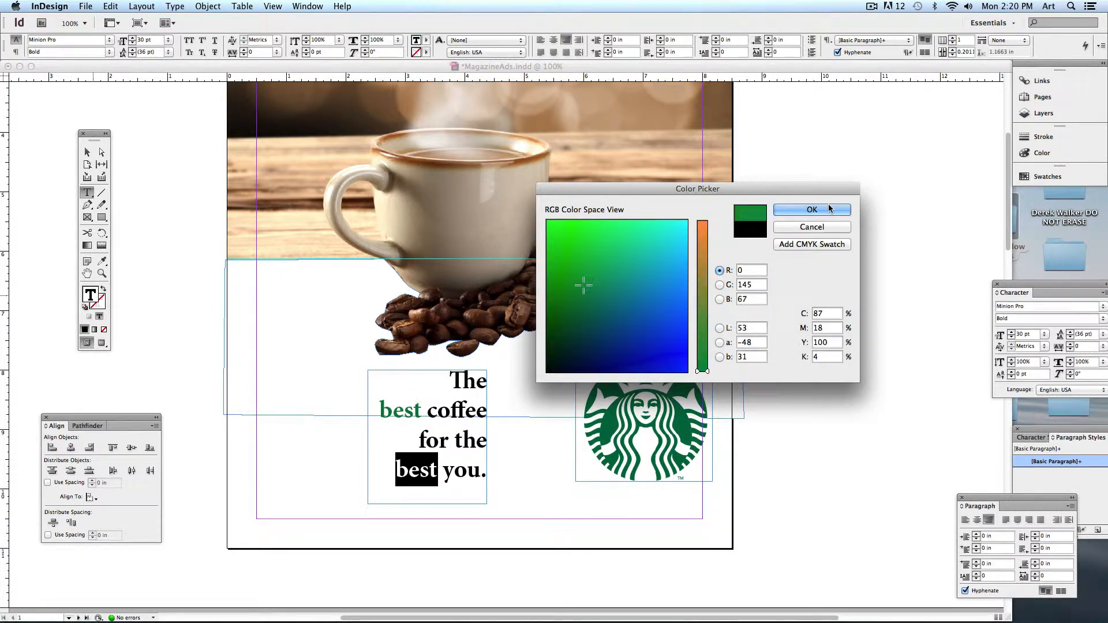
pyautogui.click(829, 209)
pyautogui.click(87, 153)
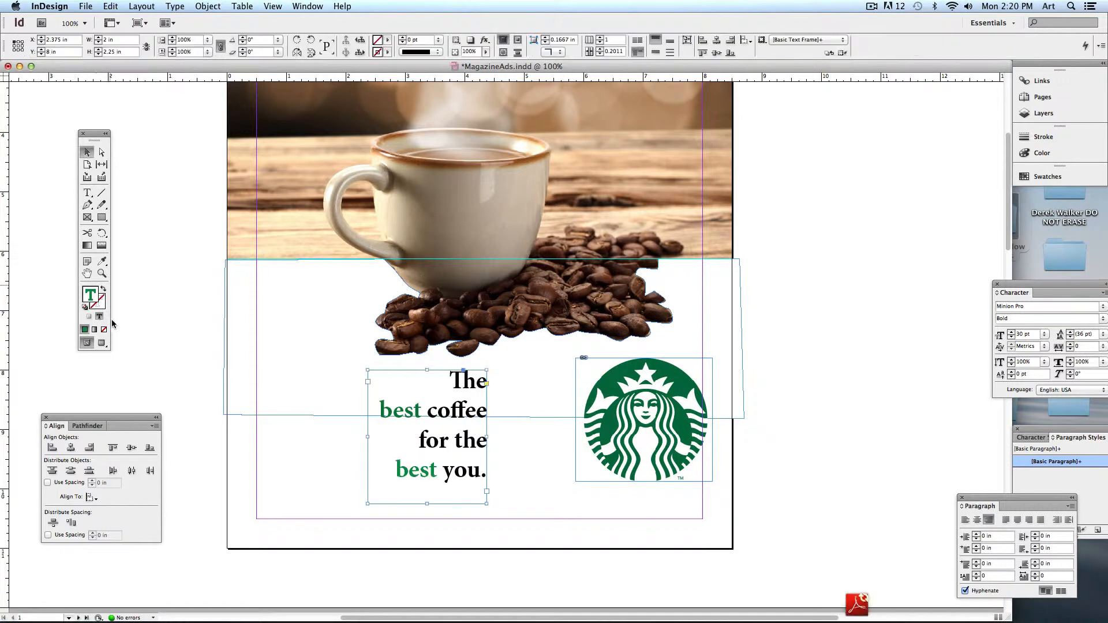
pyautogui.click(101, 343)
pyautogui.click(274, 376)
# - Position the headline beside the Starbucks logo and scale the frame and text larger
pyautogui.moveTo(460, 450); pyautogui.dragTo(536, 446)
pyautogui.moveTo(632, 428); pyautogui.dragTo(617, 437)
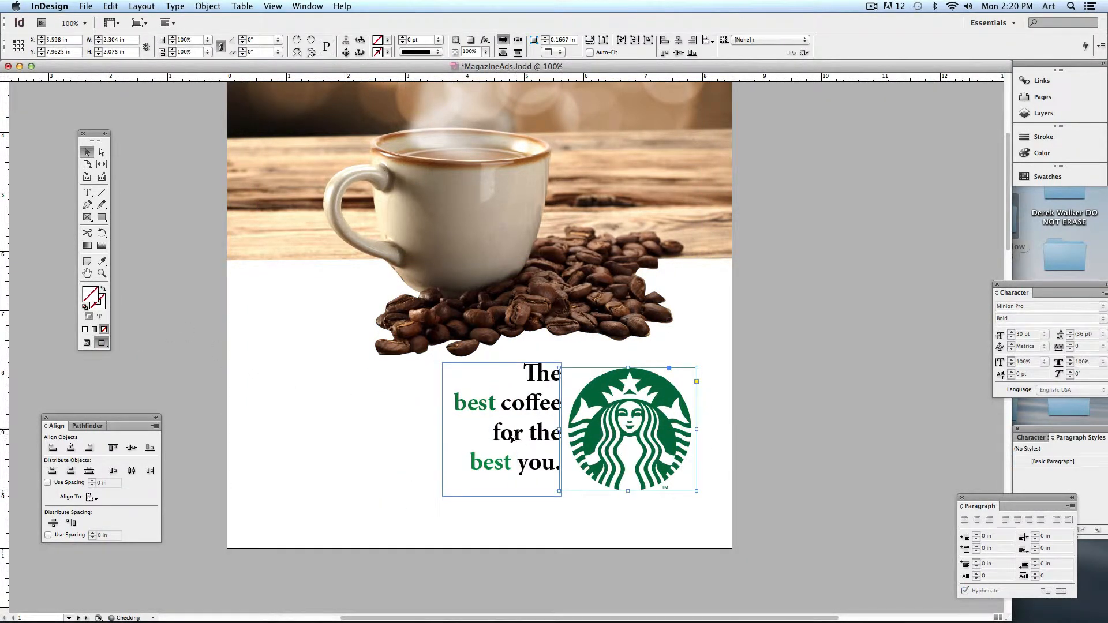
pyautogui.moveTo(512, 439); pyautogui.dragTo(505, 443)
pyautogui.click(794, 424)
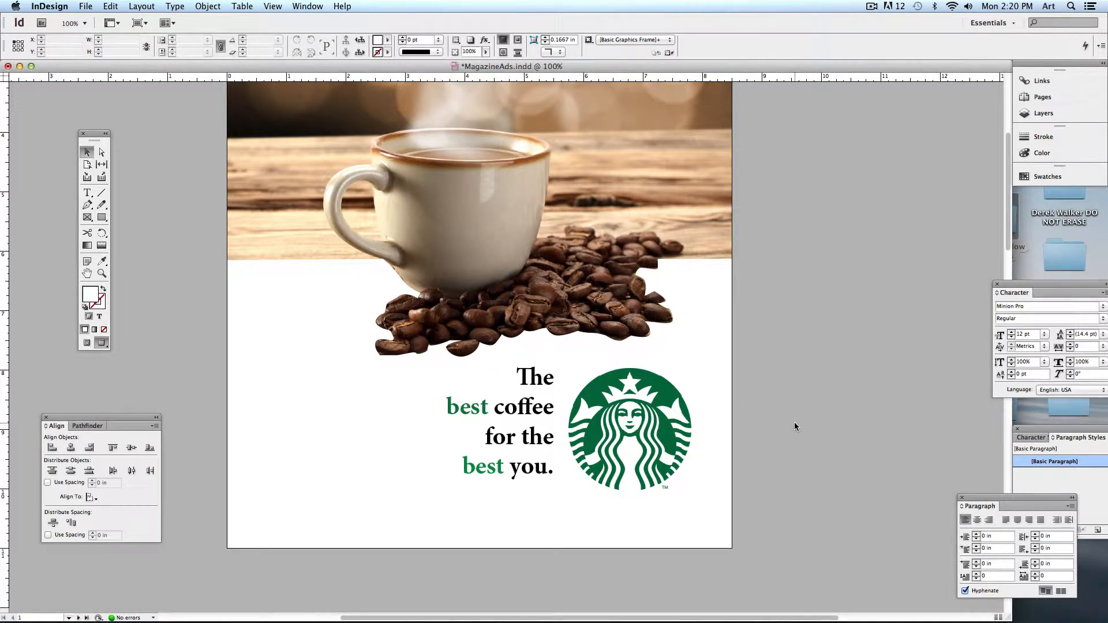
pyautogui.click(519, 439)
pyautogui.moveTo(435, 501); pyautogui.dragTo(412, 526)
pyautogui.click(198, 428)
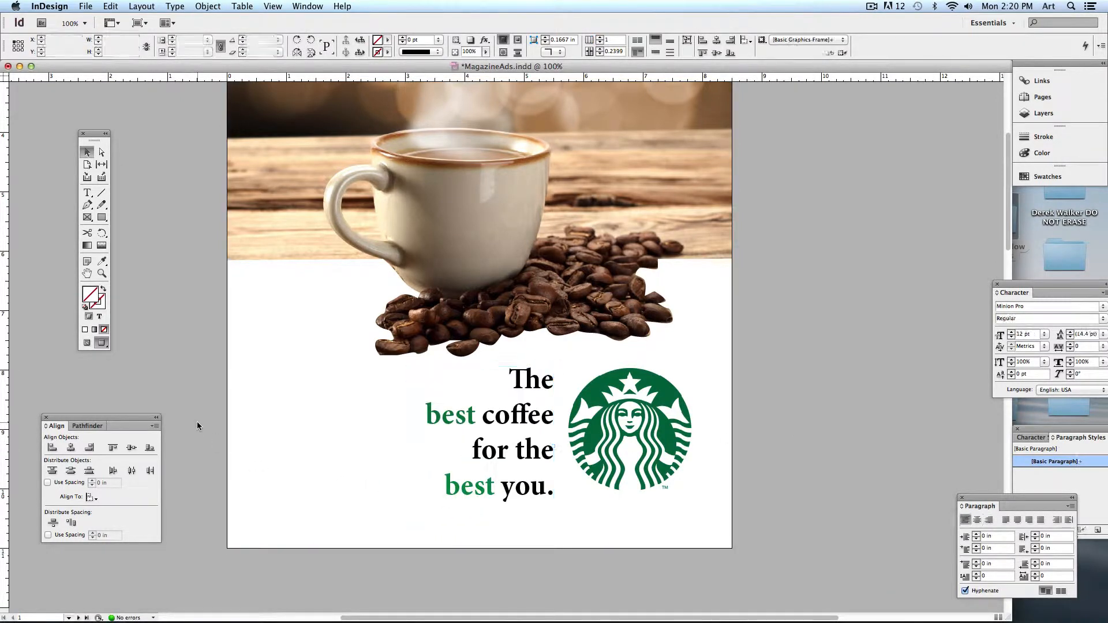
pyautogui.press('super+minus')
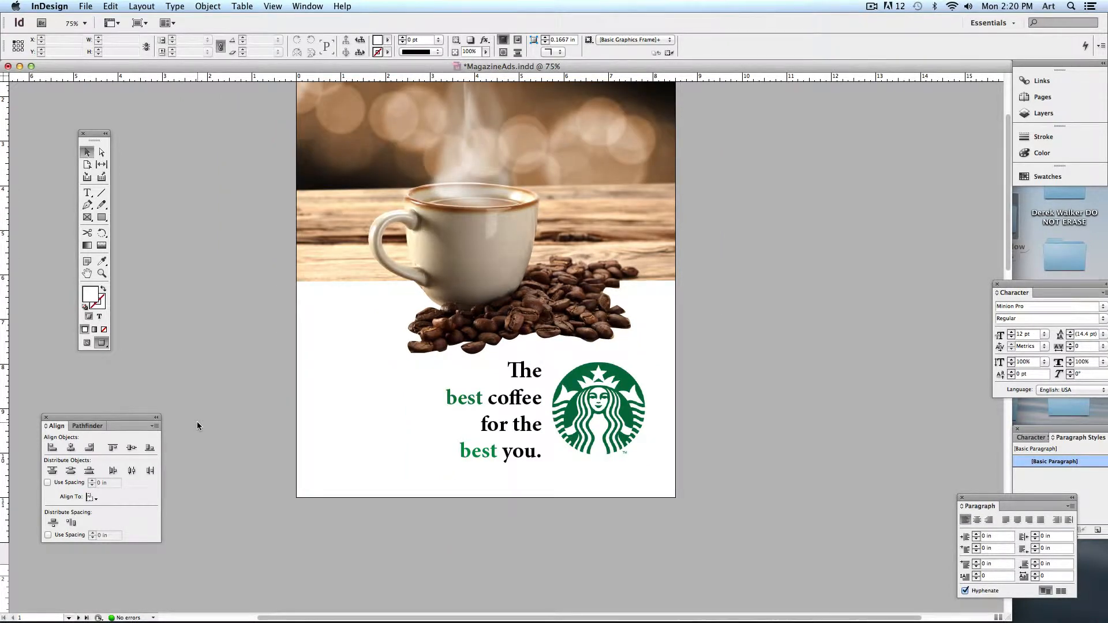
# - Set both "best" words to Bold Italic
pyautogui.press('t')
pyautogui.doubleClick(478, 399)
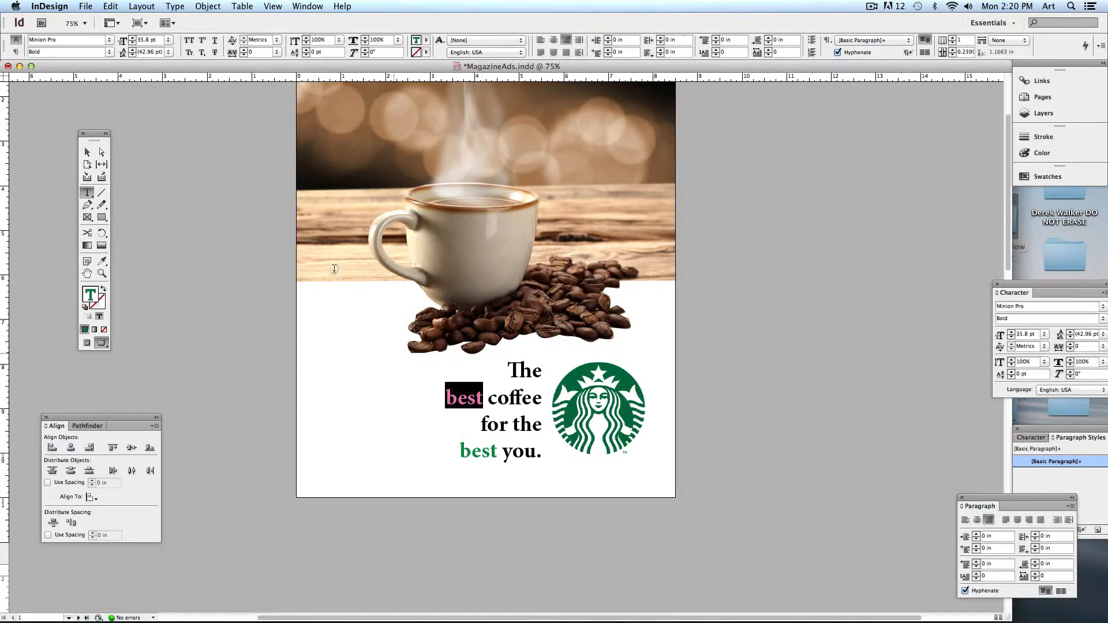
pyautogui.click(109, 52)
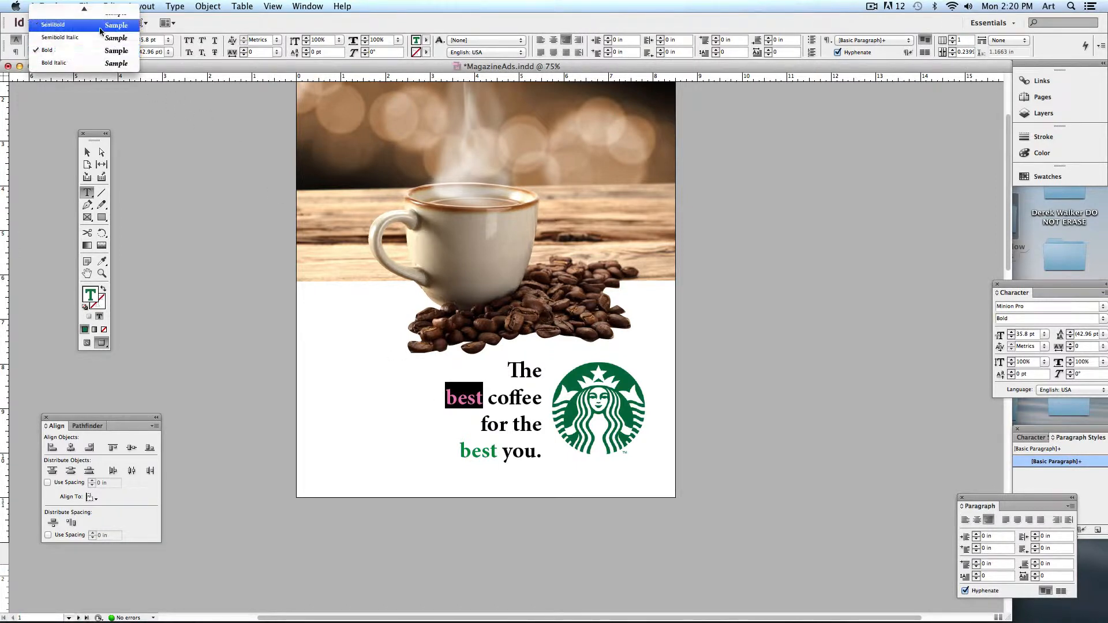
pyautogui.click(93, 63)
pyautogui.click(497, 454)
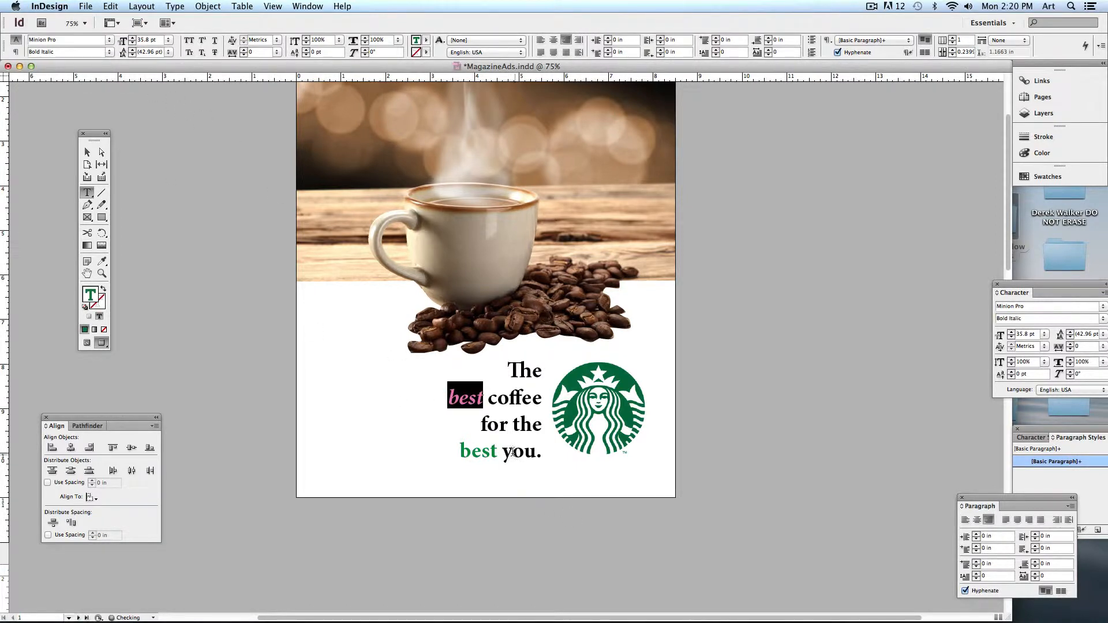
pyautogui.moveTo(497, 454); pyautogui.dragTo(425, 449)
pyautogui.click(109, 52)
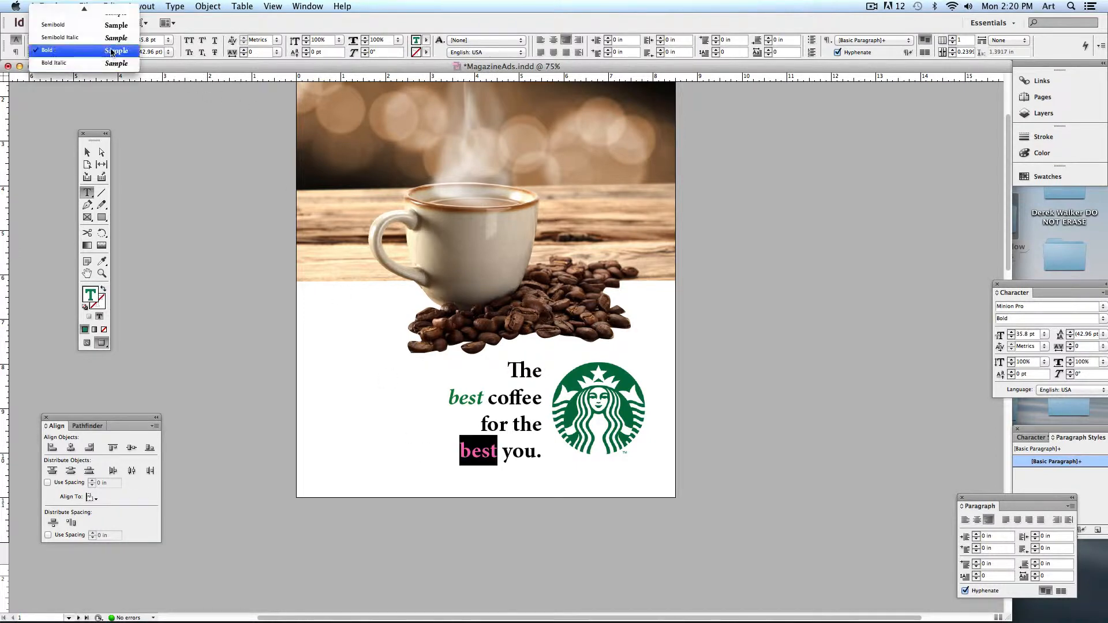
pyautogui.click(106, 63)
# - Set both "best" words in All Caps
pyautogui.click(189, 39)
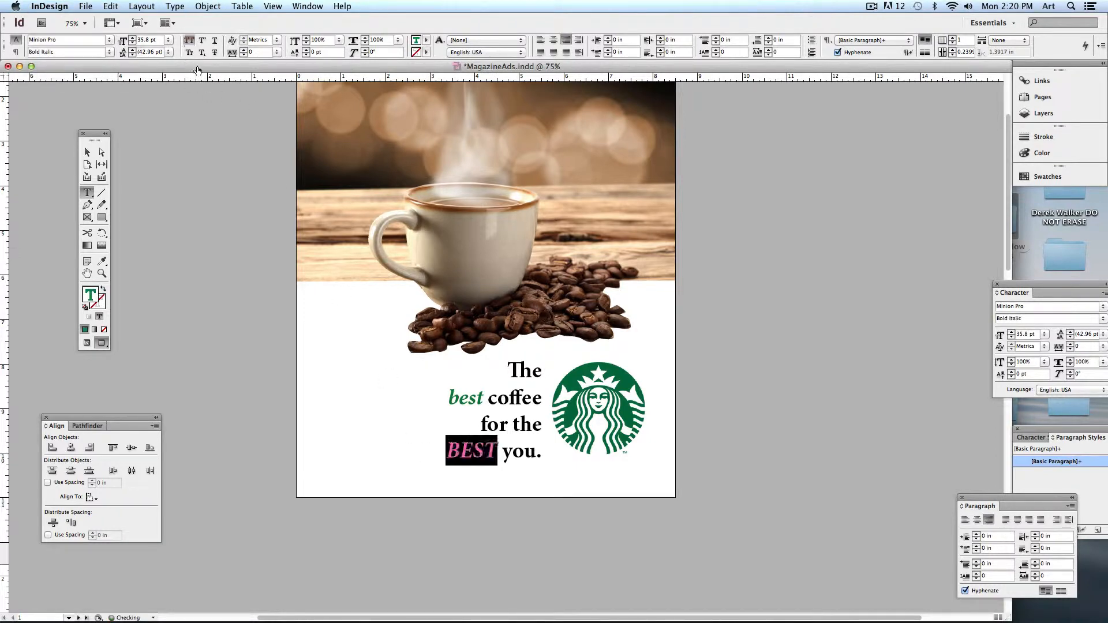
pyautogui.click(477, 395)
pyautogui.moveTo(477, 395); pyautogui.dragTo(436, 397)
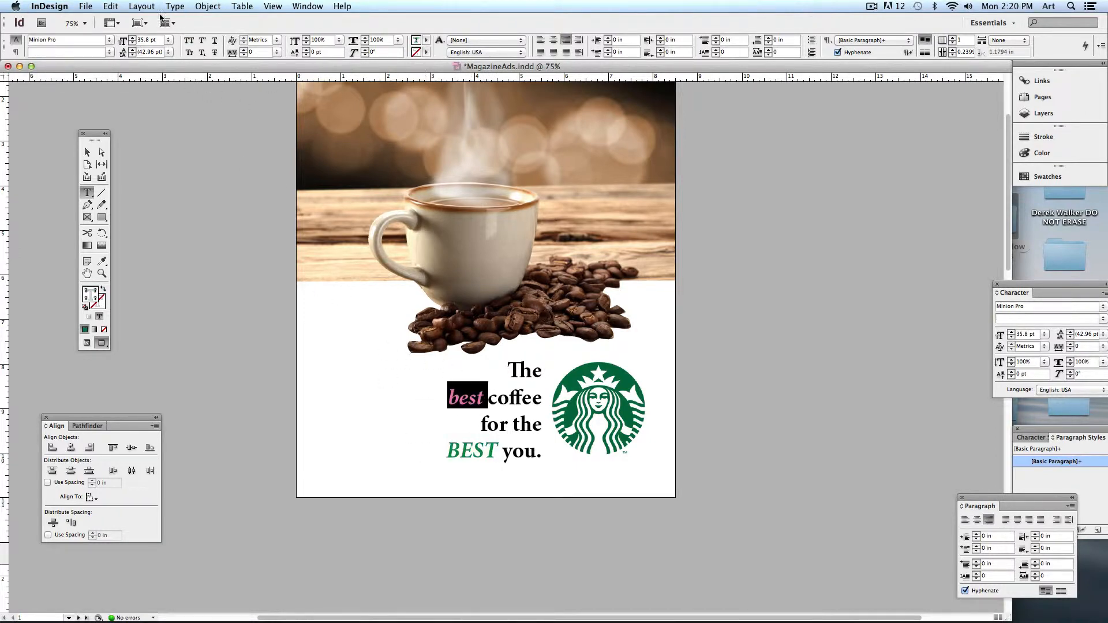
pyautogui.click(188, 41)
pyautogui.click(87, 152)
pyautogui.click(208, 167)
pyautogui.moveTo(209, 168); pyautogui.dragTo(243, 233)
# - Widen the headline frame so "coffee" no longer hyphenates, then scale the headline larger
pyautogui.click(492, 487)
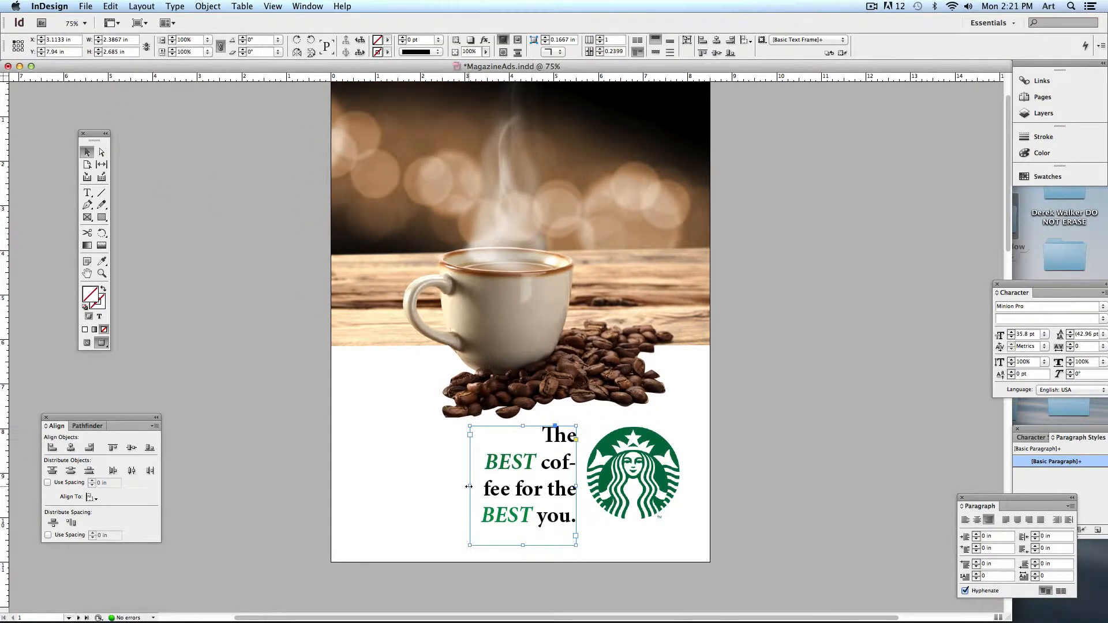
pyautogui.moveTo(469, 487); pyautogui.dragTo(445, 486)
pyautogui.click(421, 483)
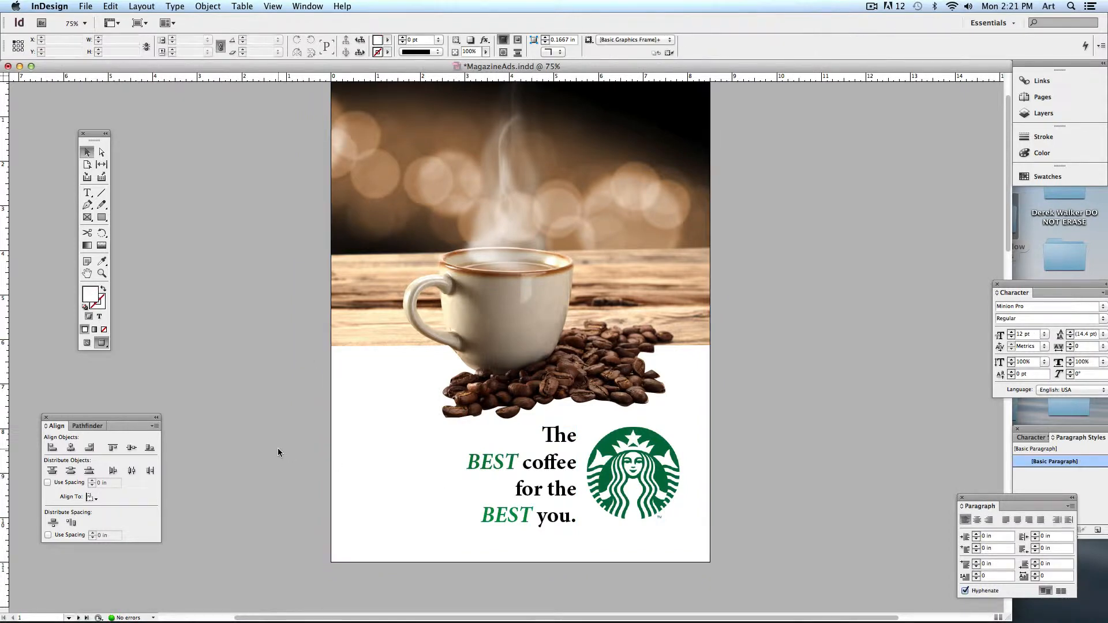
pyautogui.click(550, 489)
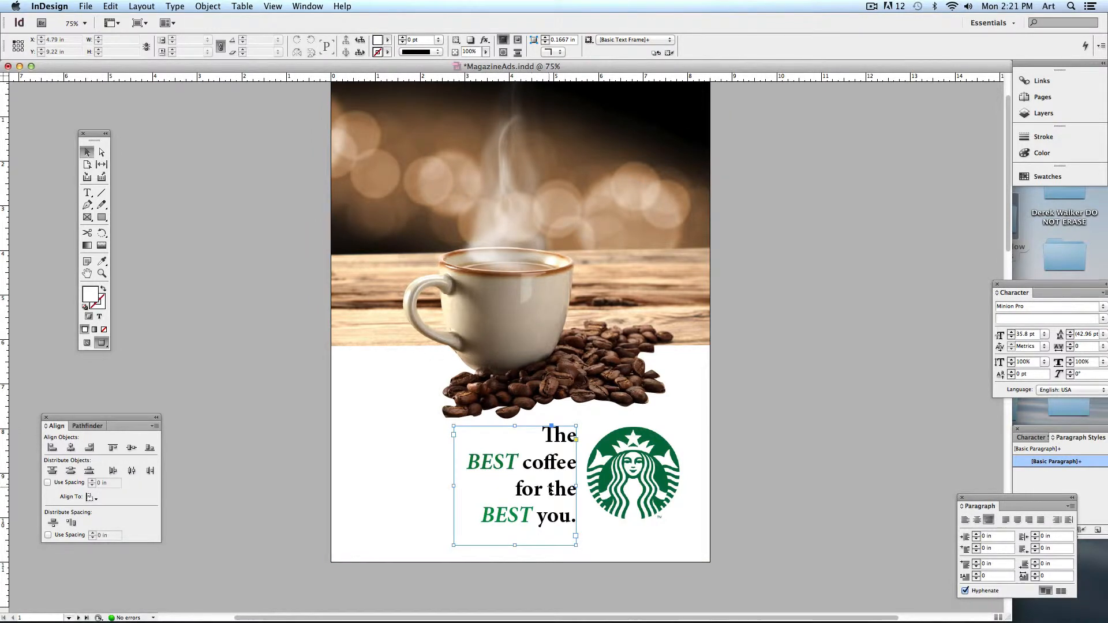
pyautogui.moveTo(549, 489)
pyautogui.mouseDown()
pyautogui.moveTo(499, 487)
pyautogui.moveTo(550, 503)
pyautogui.mouseUp()
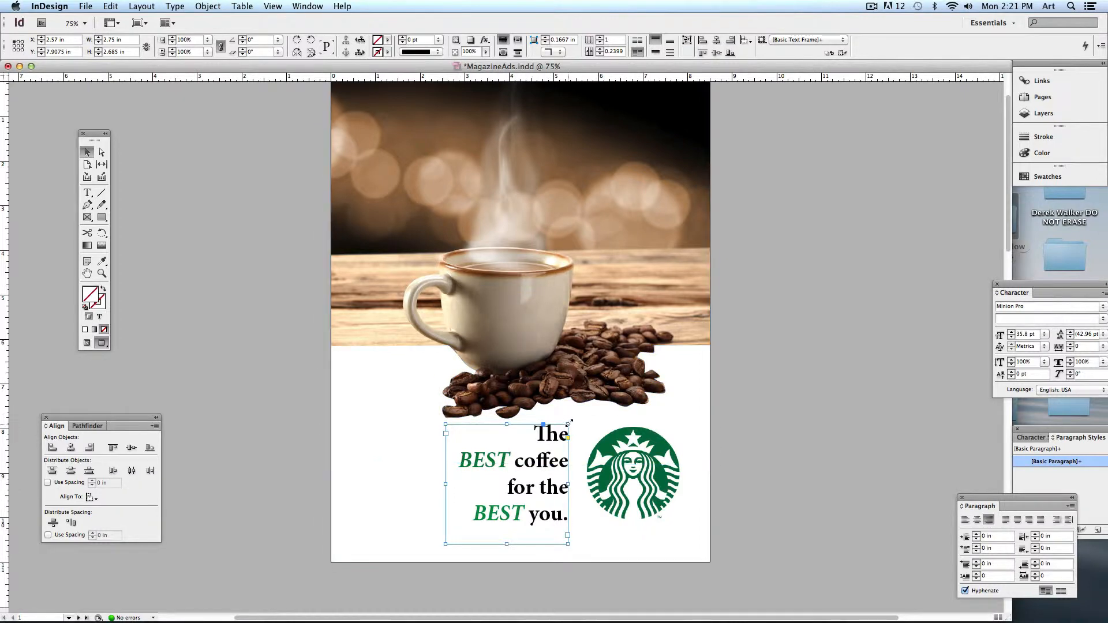
pyautogui.moveTo(570, 423); pyautogui.dragTo(578, 415)
pyautogui.click(809, 433)
# - Enlarge the Starbucks logo and pull it in tight beside the headline
pyautogui.click(648, 463)
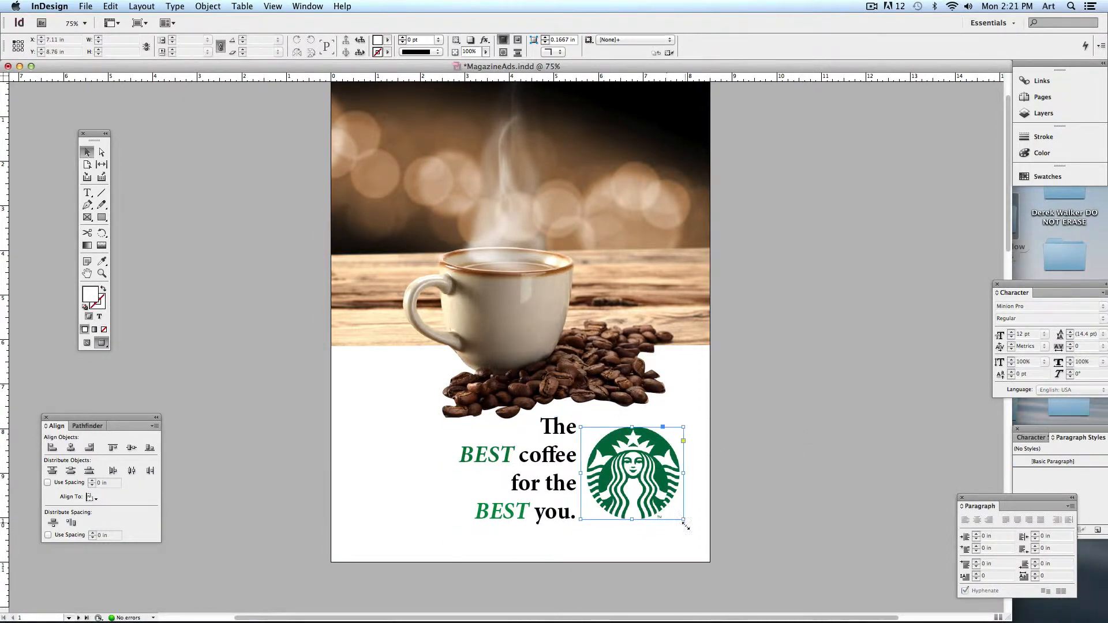
pyautogui.moveTo(581, 520); pyautogui.dragTo(567, 531)
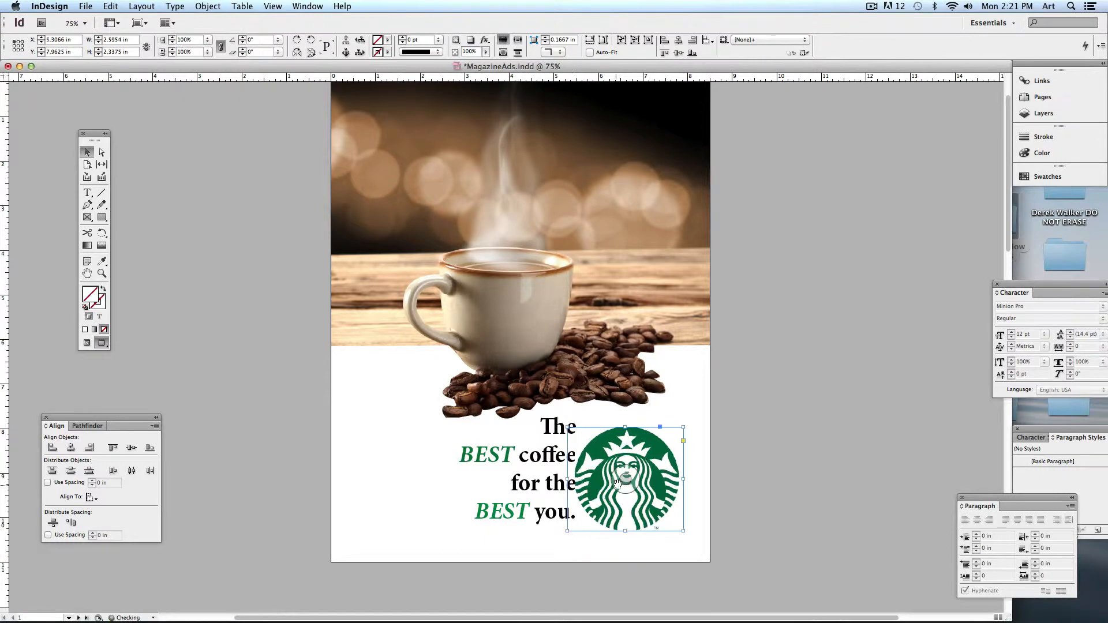
pyautogui.moveTo(610, 493); pyautogui.dragTo(546, 489)
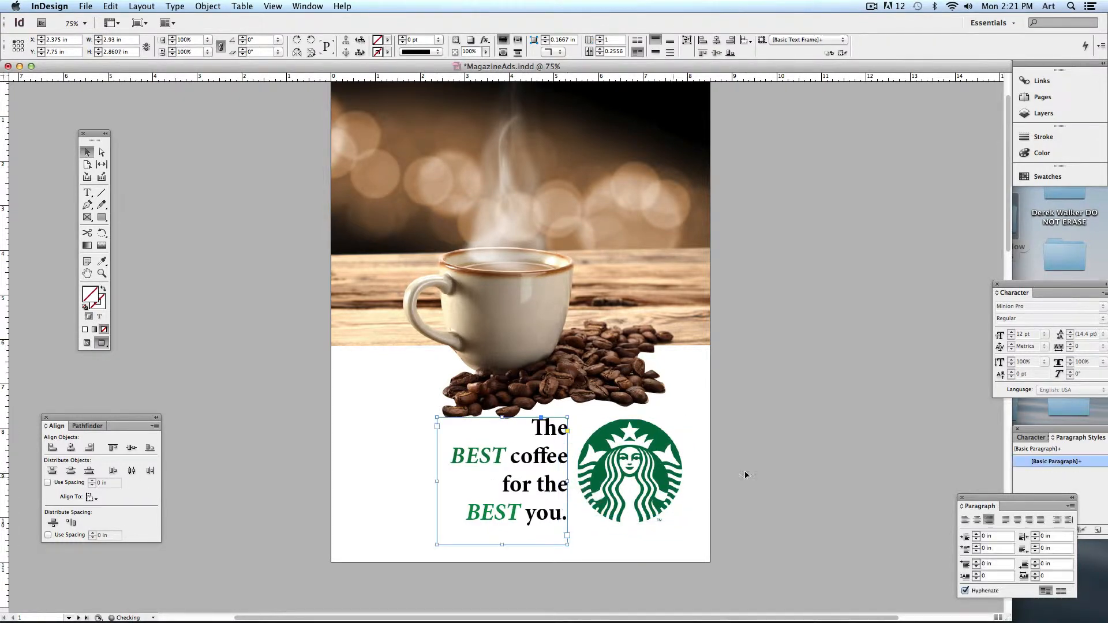
pyautogui.click(759, 473)
pyautogui.moveTo(771, 428); pyautogui.dragTo(770, 453)
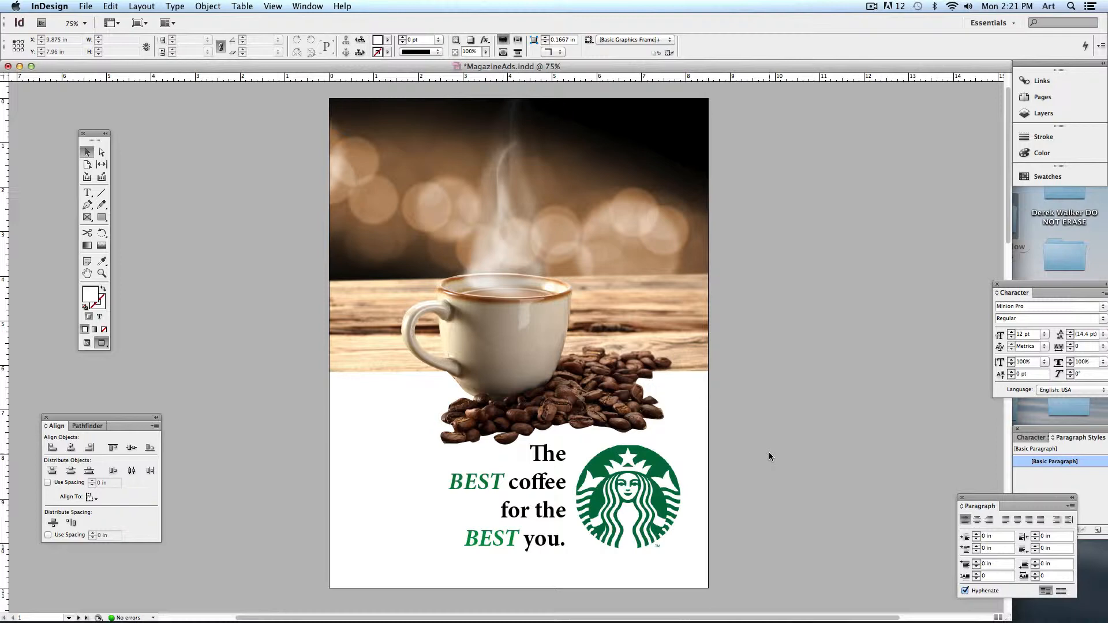
pyautogui.scroll(-10, 770, 452)
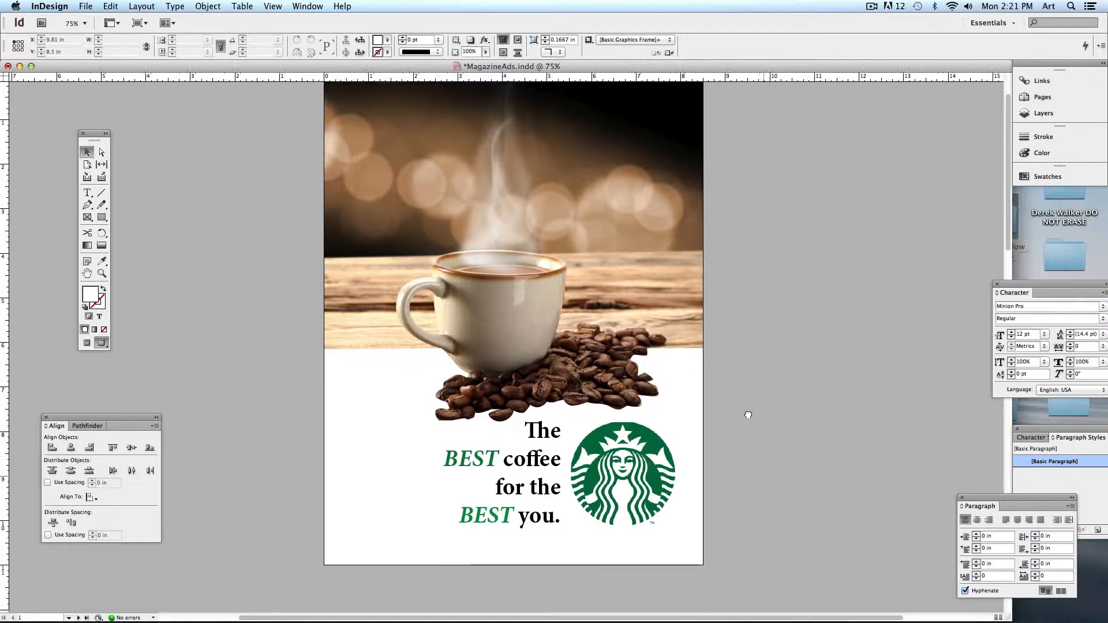
# - Move to page 2's Bible Study photo in Normal view and start a Pen path at its top edge
pyautogui.scroll(-5, 771, 383)
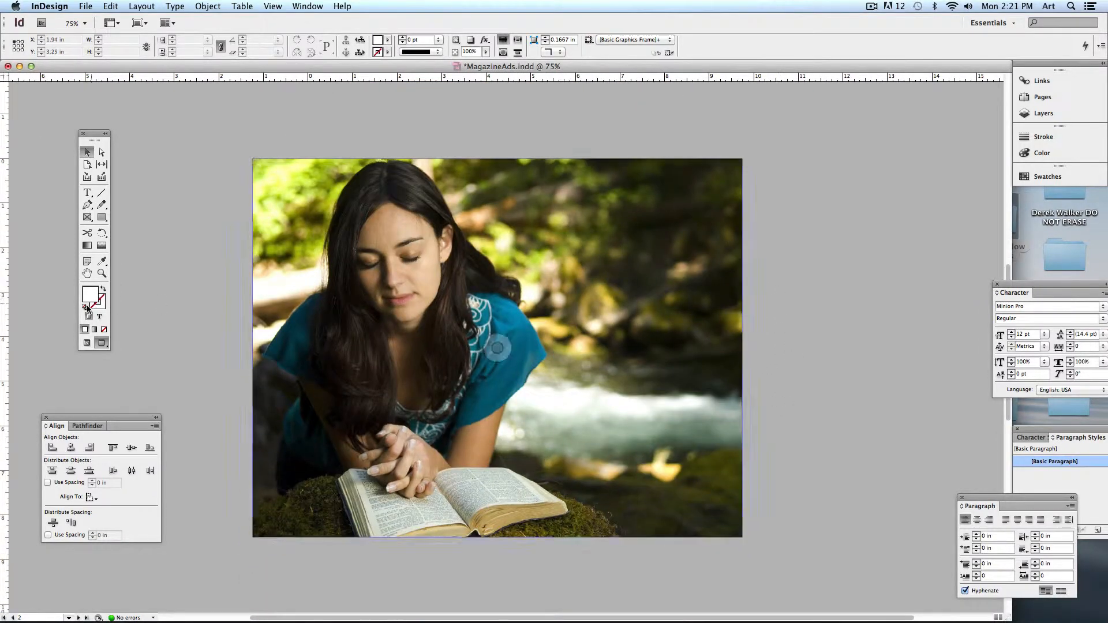
pyautogui.click(87, 343)
pyautogui.scroll(-1, 491, 317)
pyautogui.hscroll(1, 491, 318)
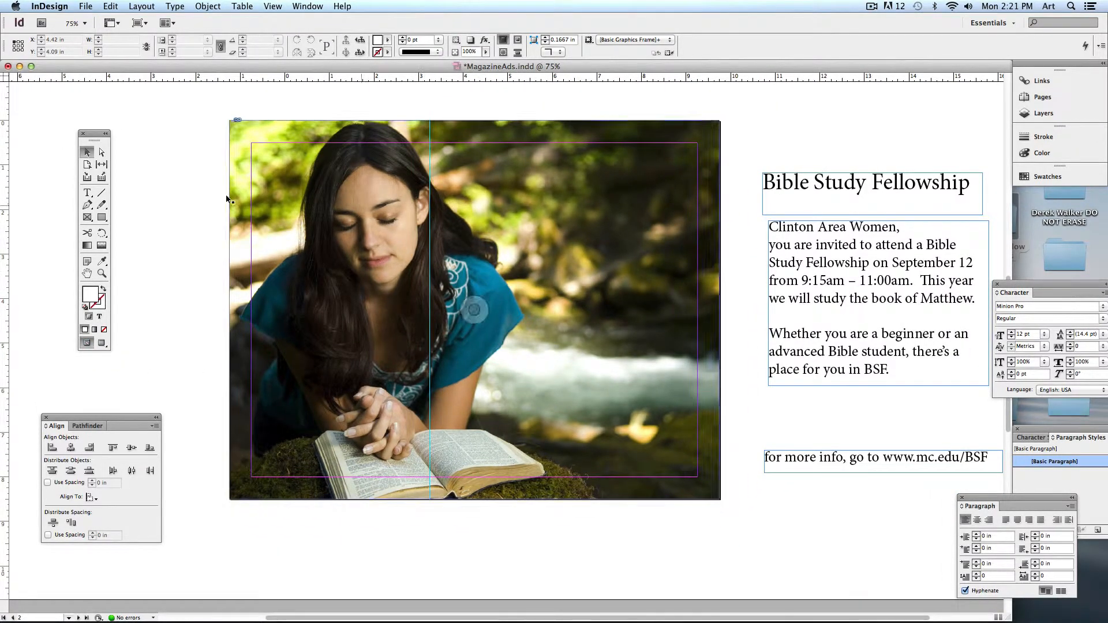
pyautogui.click(87, 204)
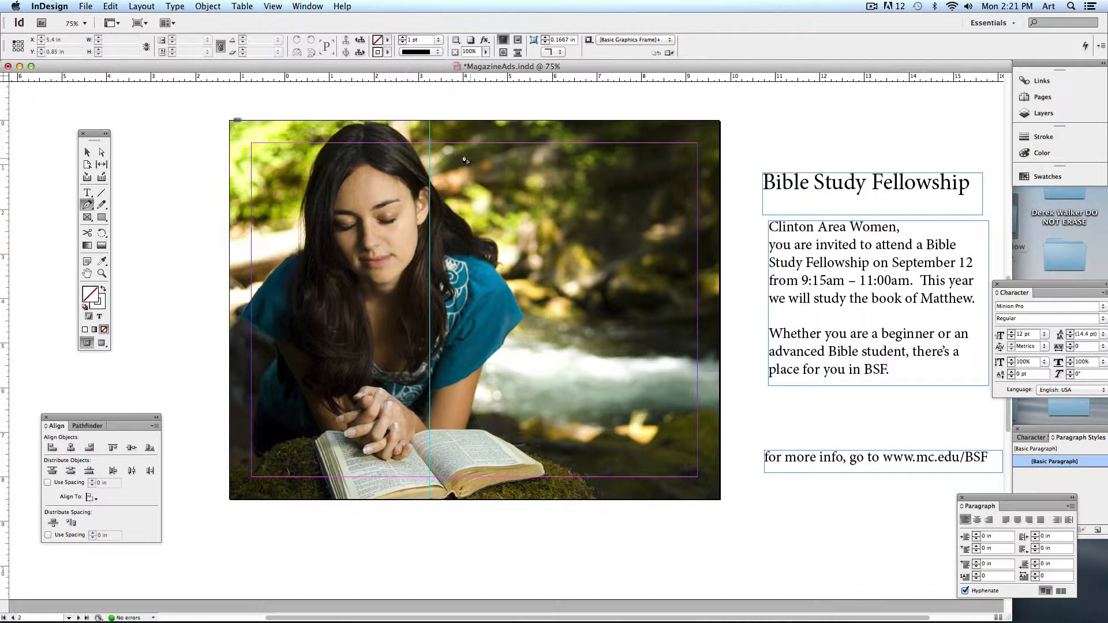
pyautogui.click(430, 114)
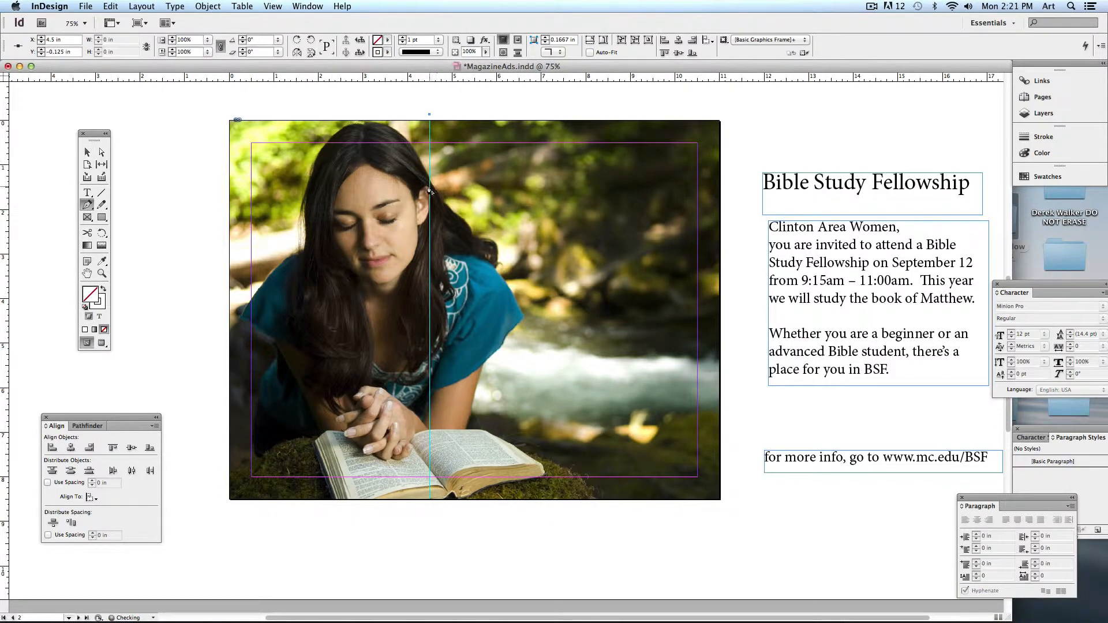
# - Trace a Pen path down the woman's hair edge, shoulder and arm
pyautogui.click(430, 182)
pyautogui.moveTo(452, 210); pyautogui.dragTo(460, 216)
pyautogui.click(475, 232)
pyautogui.click(490, 243)
pyautogui.moveTo(502, 254); pyautogui.dragTo(497, 263)
pyautogui.click(499, 270)
pyautogui.click(511, 288)
pyautogui.click(519, 315)
pyautogui.click(513, 330)
pyautogui.click(503, 341)
pyautogui.click(485, 364)
# - Continue the path along the book, past the photo's right edge, and close it at the start
pyautogui.click(470, 429)
pyautogui.click(495, 432)
pyautogui.click(537, 472)
pyautogui.click(468, 496)
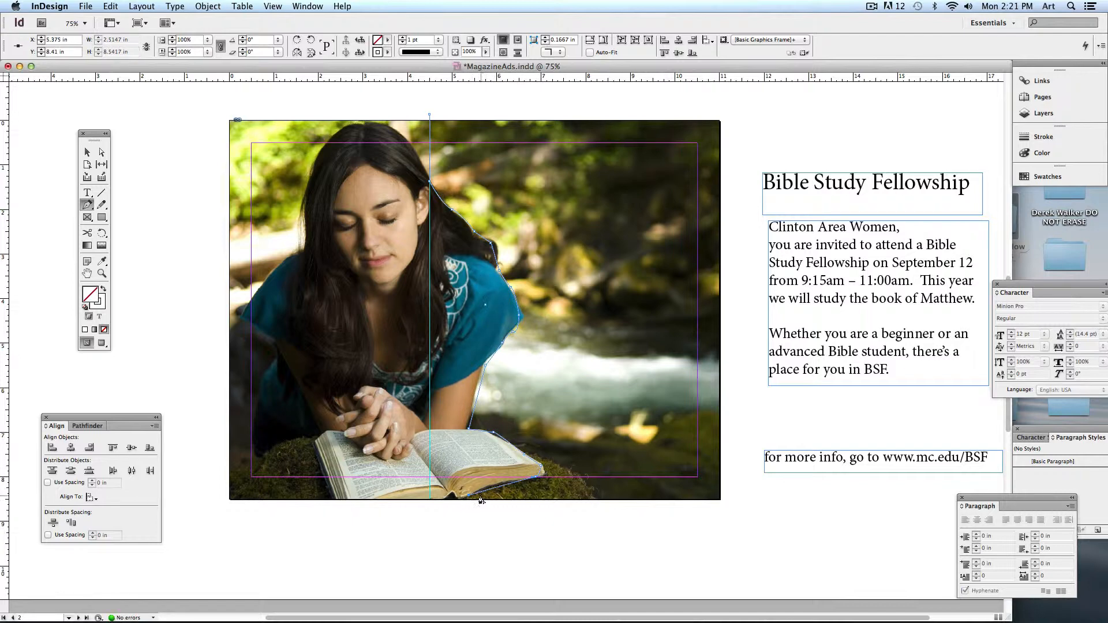
pyautogui.click(458, 522)
pyautogui.click(725, 505)
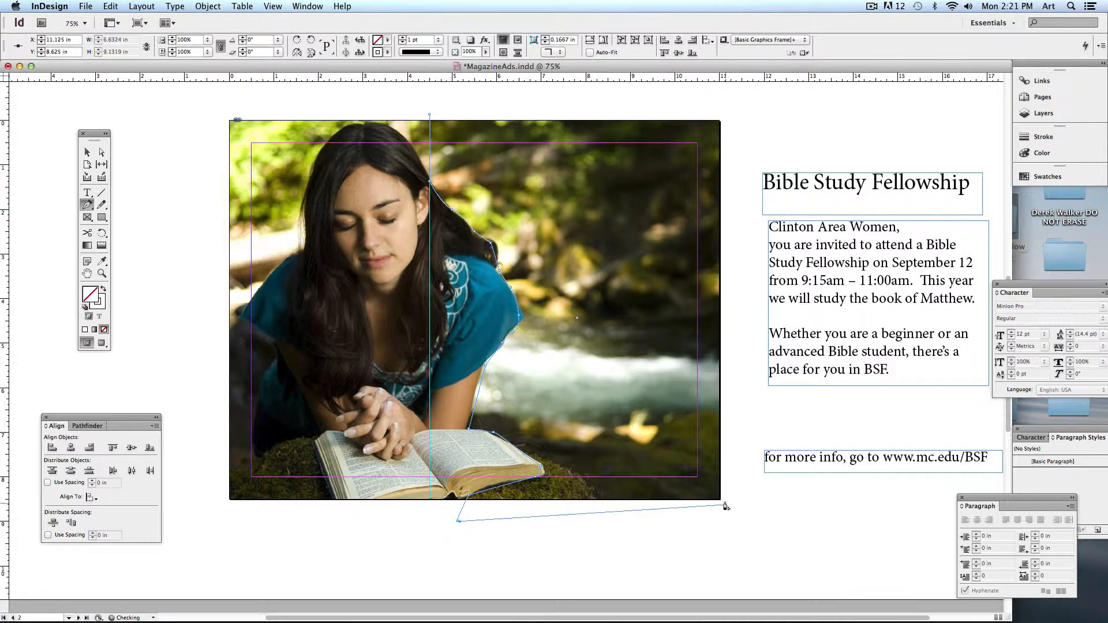
pyautogui.click(725, 109)
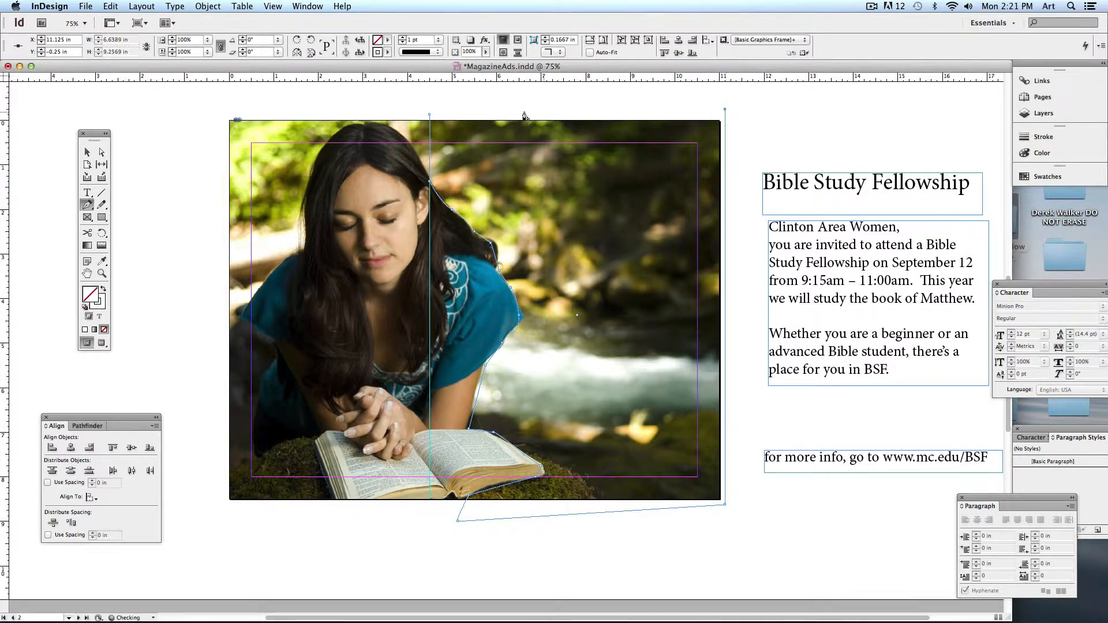
pyautogui.click(429, 115)
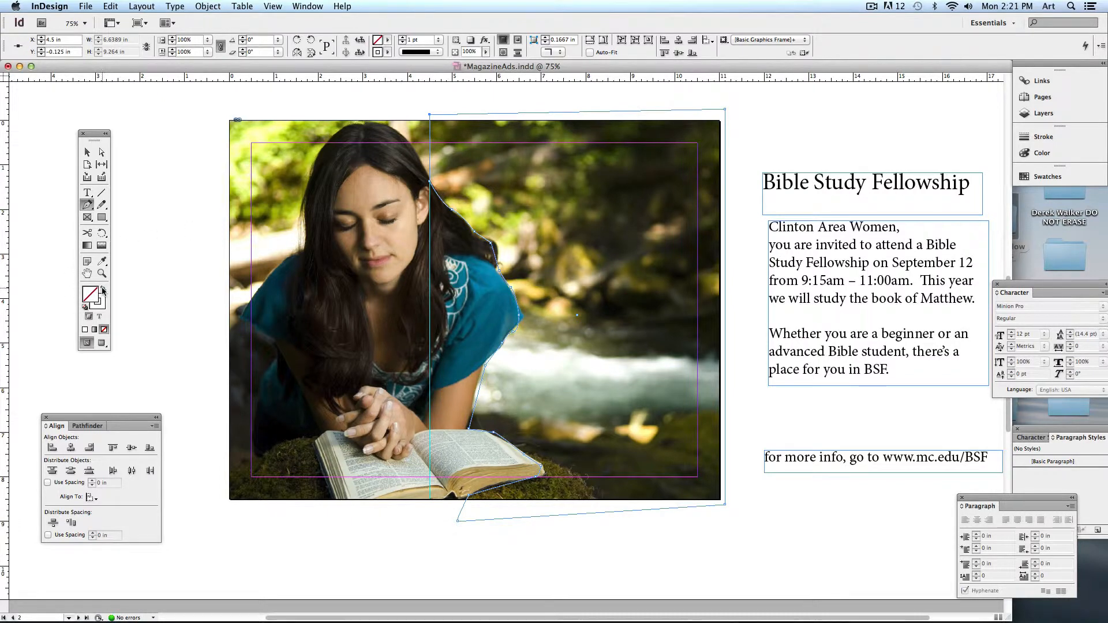
# - Fill the traced shape with white (Paper) and preview the page without guides
pyautogui.click(102, 289)
pyautogui.click(89, 152)
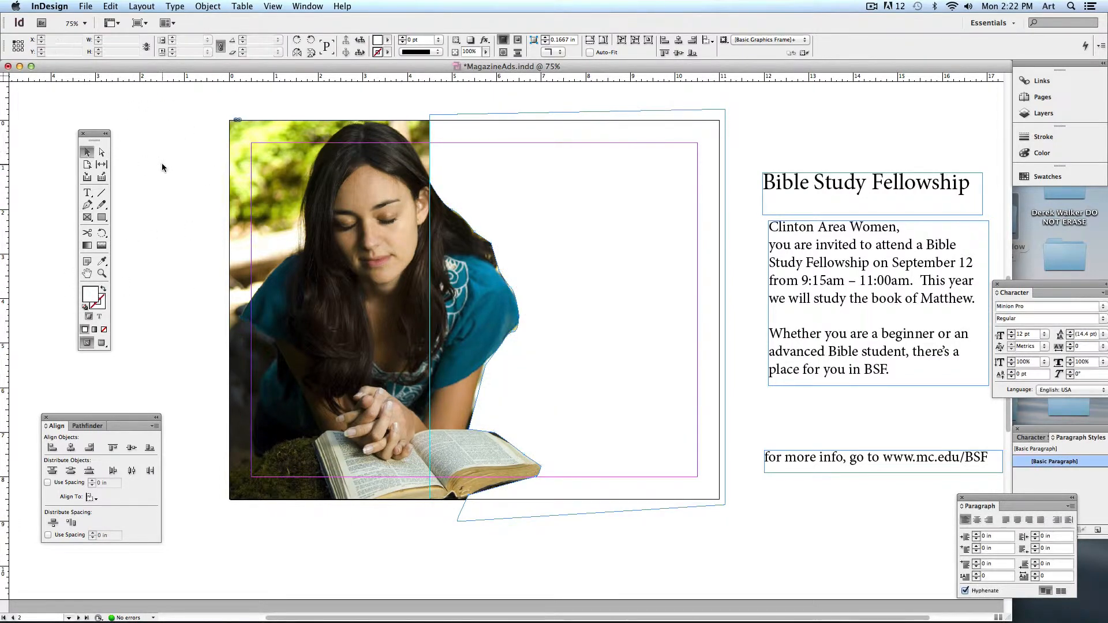
pyautogui.click(162, 164)
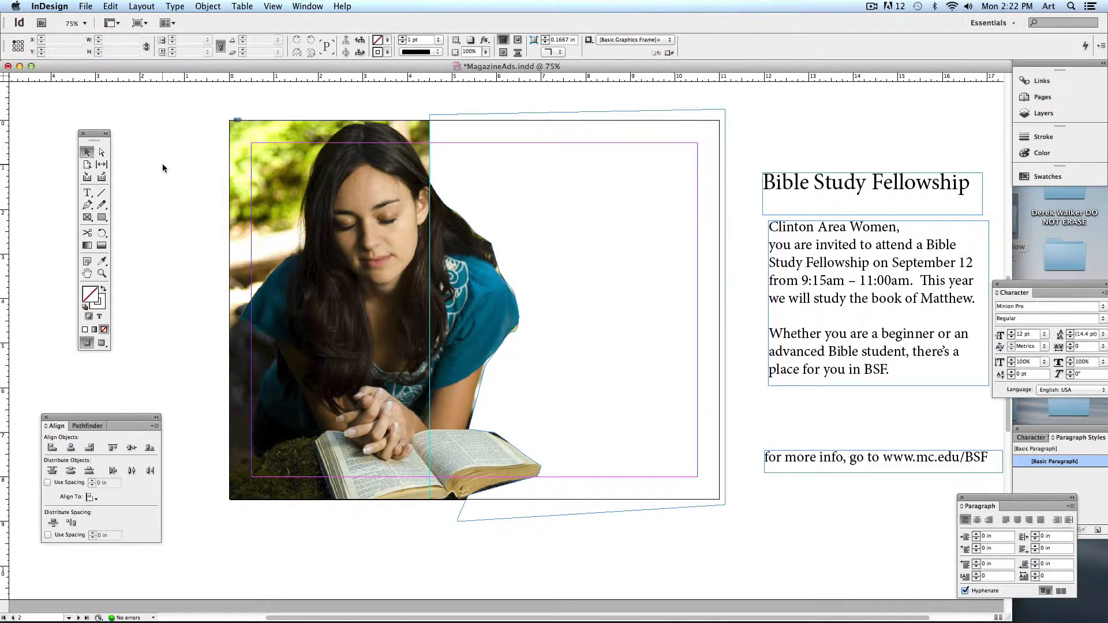
pyautogui.click(101, 343)
# - Move the three Bible Study text frames onto the white area beside the photo, then select the title frame
pyautogui.moveTo(785, 105); pyautogui.dragTo(990, 533)
pyautogui.moveTo(871, 364); pyautogui.dragTo(599, 312)
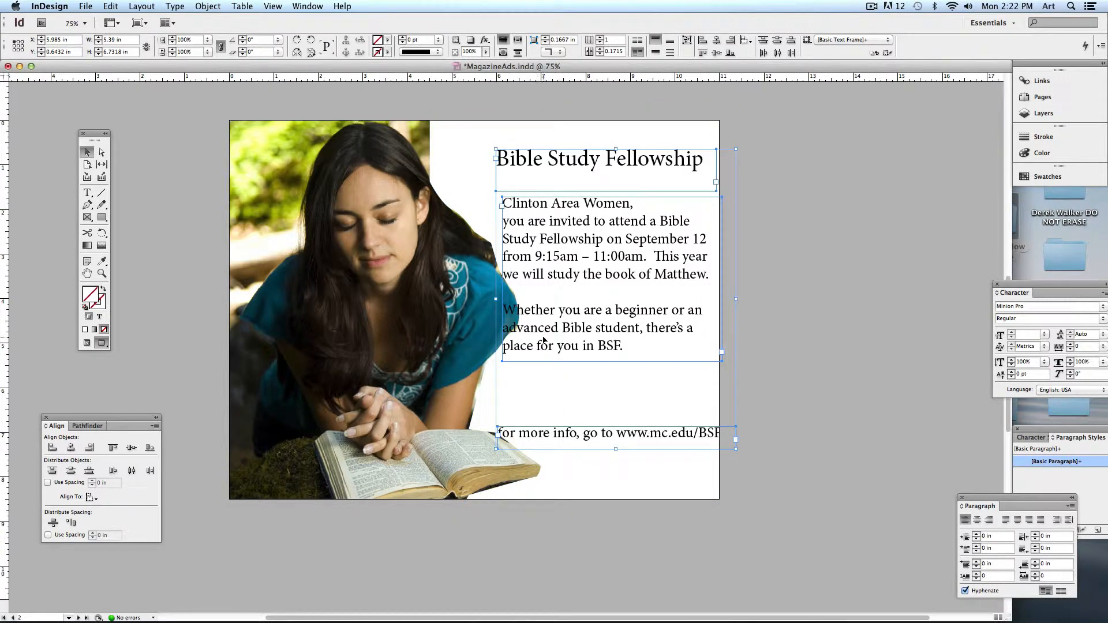
pyautogui.moveTo(550, 337); pyautogui.dragTo(532, 351)
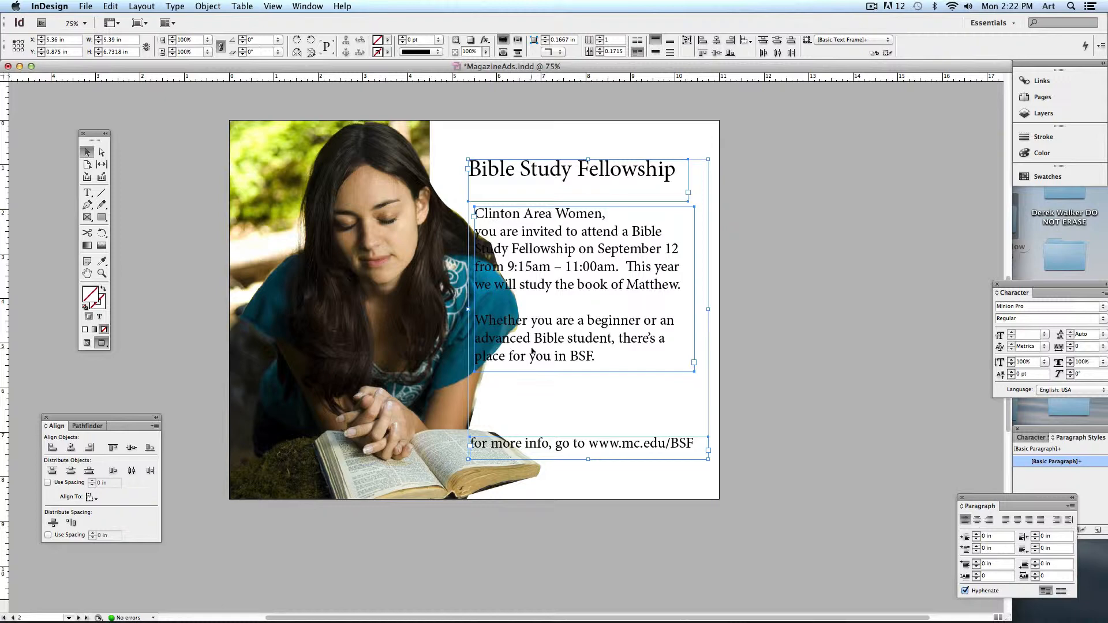
pyautogui.moveTo(559, 274); pyautogui.dragTo(581, 253)
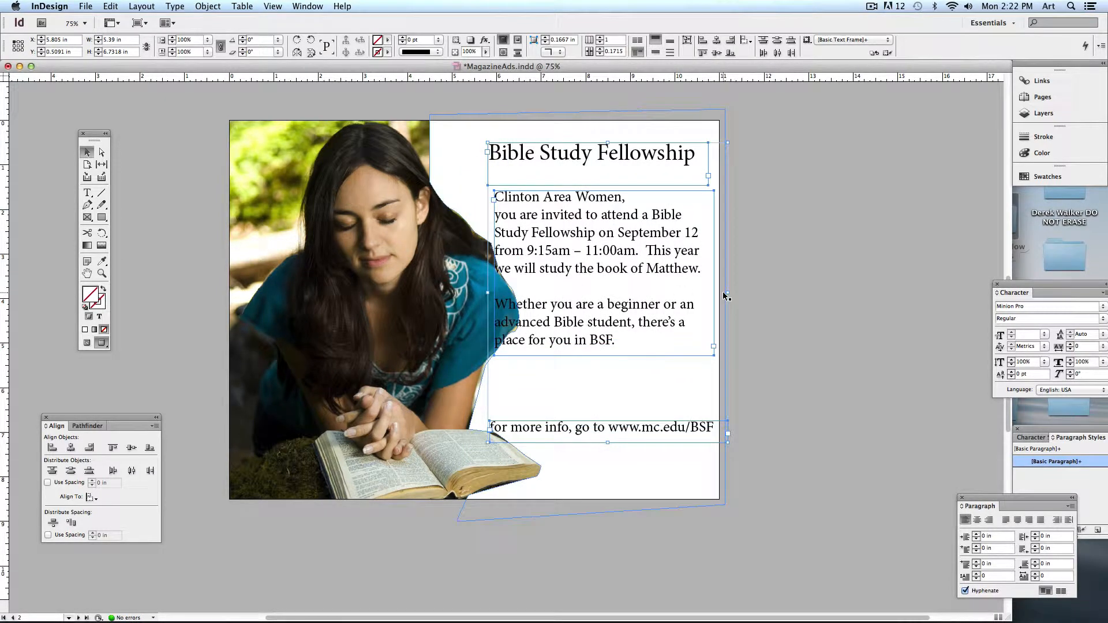
pyautogui.click(731, 351)
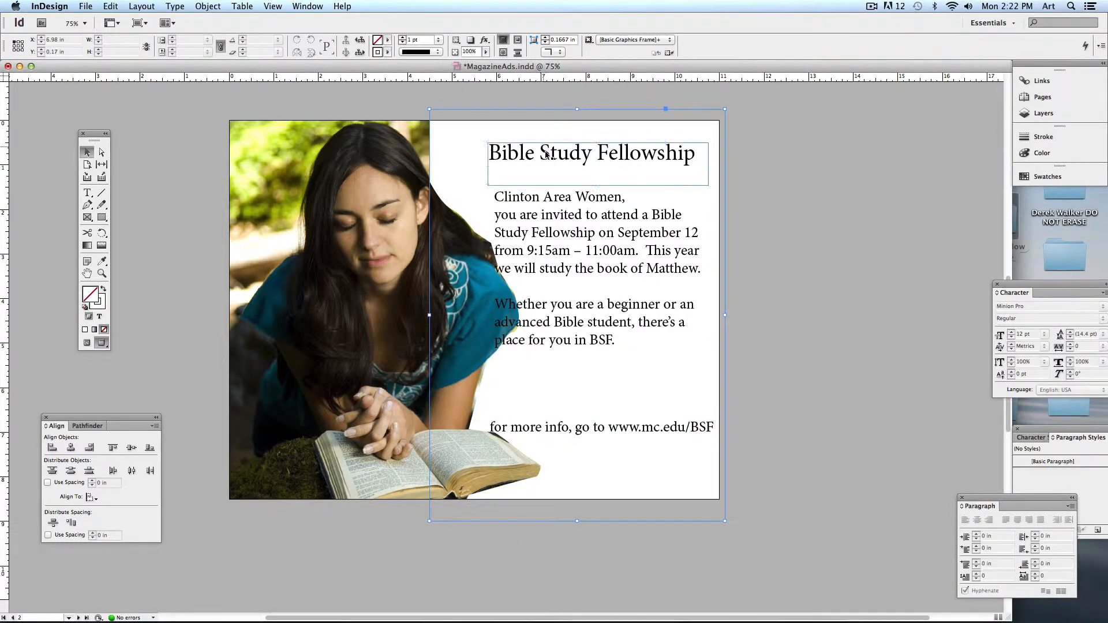
pyautogui.click(553, 158)
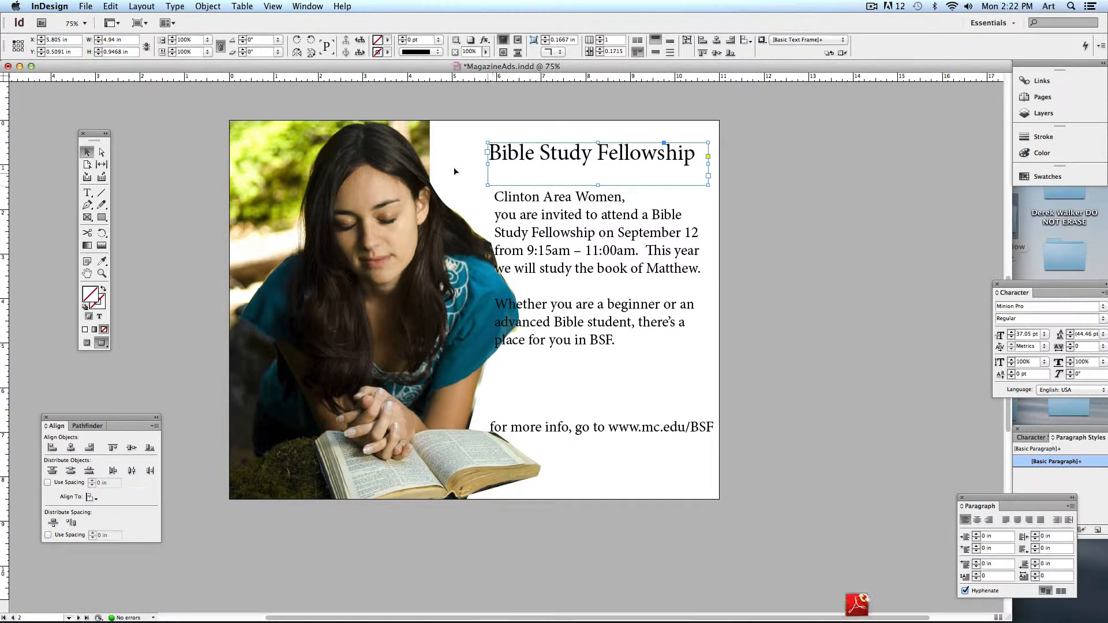
# - Colour the 'Bible Study Fellowship' title text a dark olive gold in the Color Picker
pyautogui.doubleClick(525, 160)
pyautogui.tripleClick(525, 160)
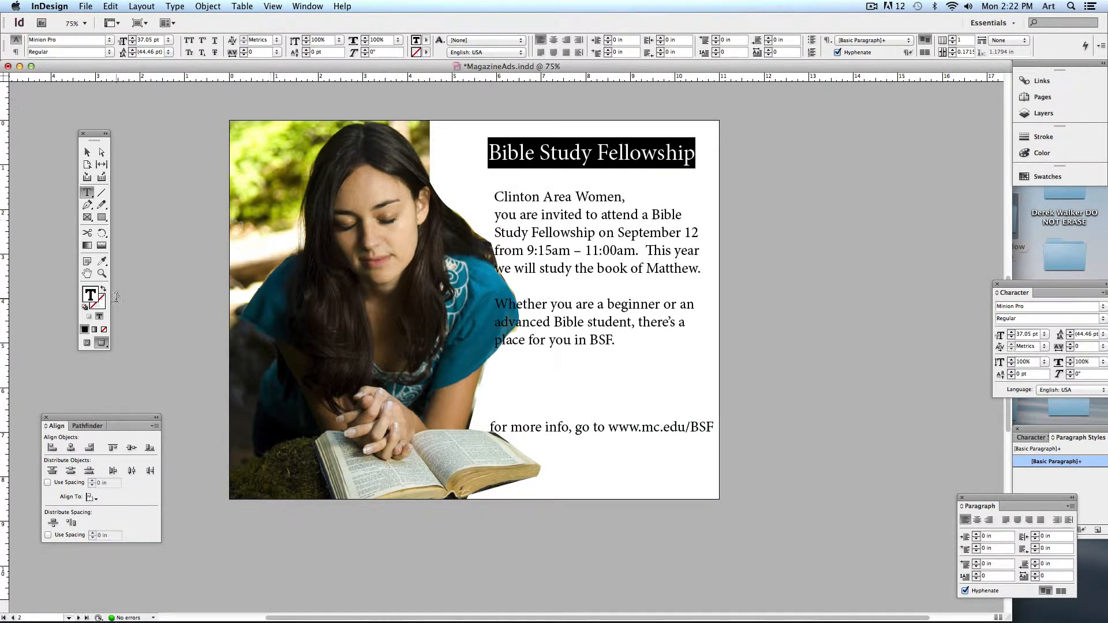
pyautogui.doubleClick(92, 292)
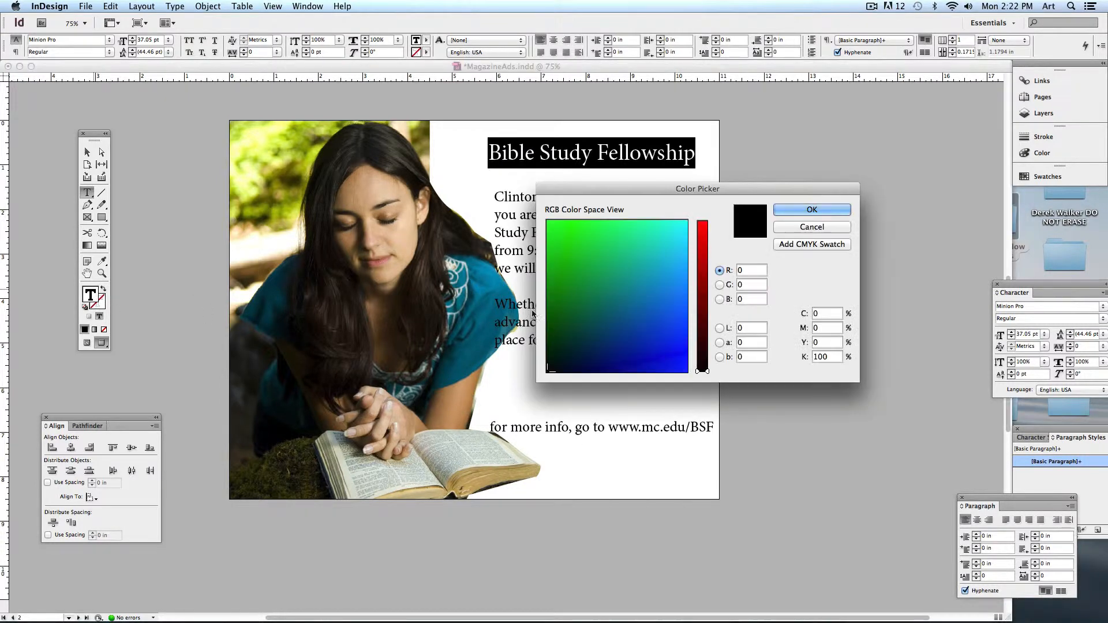
pyautogui.click(703, 277)
pyautogui.click(574, 280)
pyautogui.moveTo(575, 281); pyautogui.dragTo(568, 287)
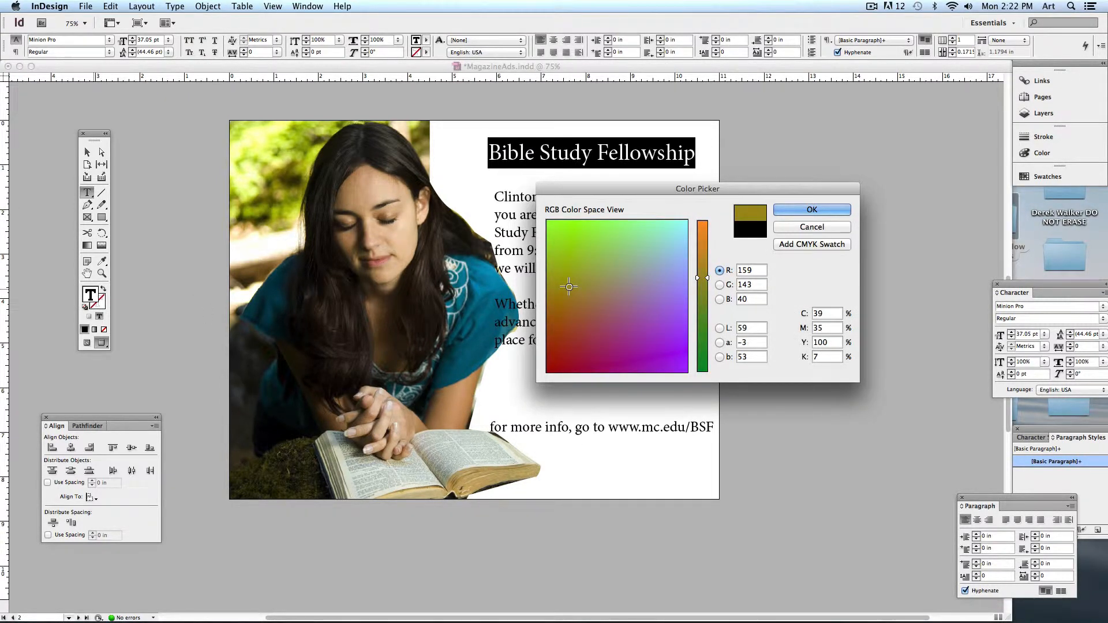
pyautogui.press('Return')
pyautogui.click(604, 156)
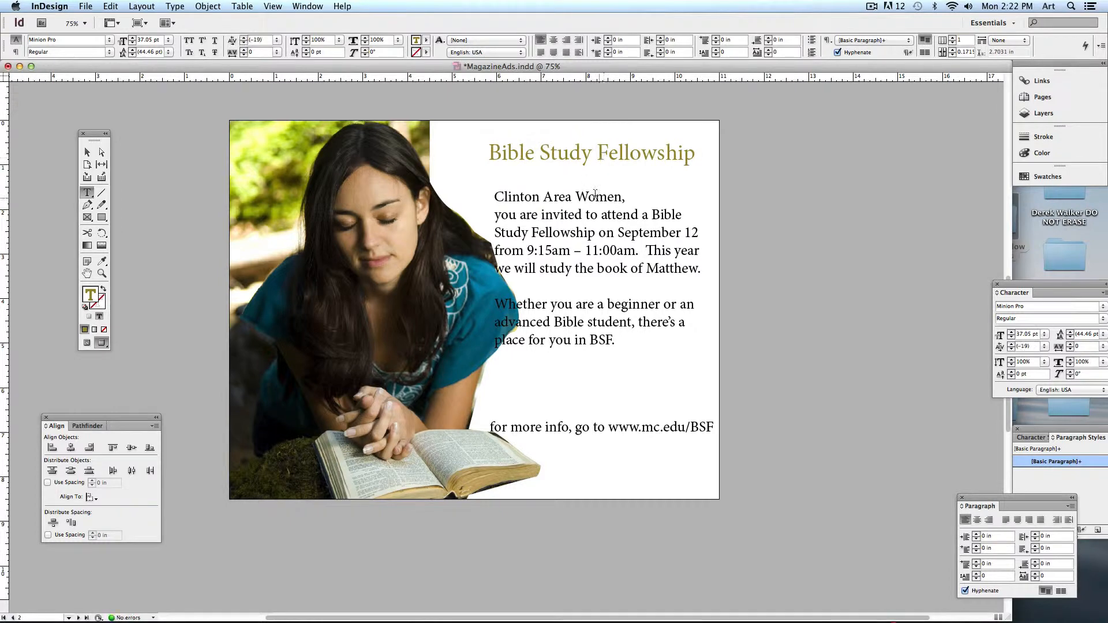
pyautogui.click(87, 153)
pyautogui.click(492, 180)
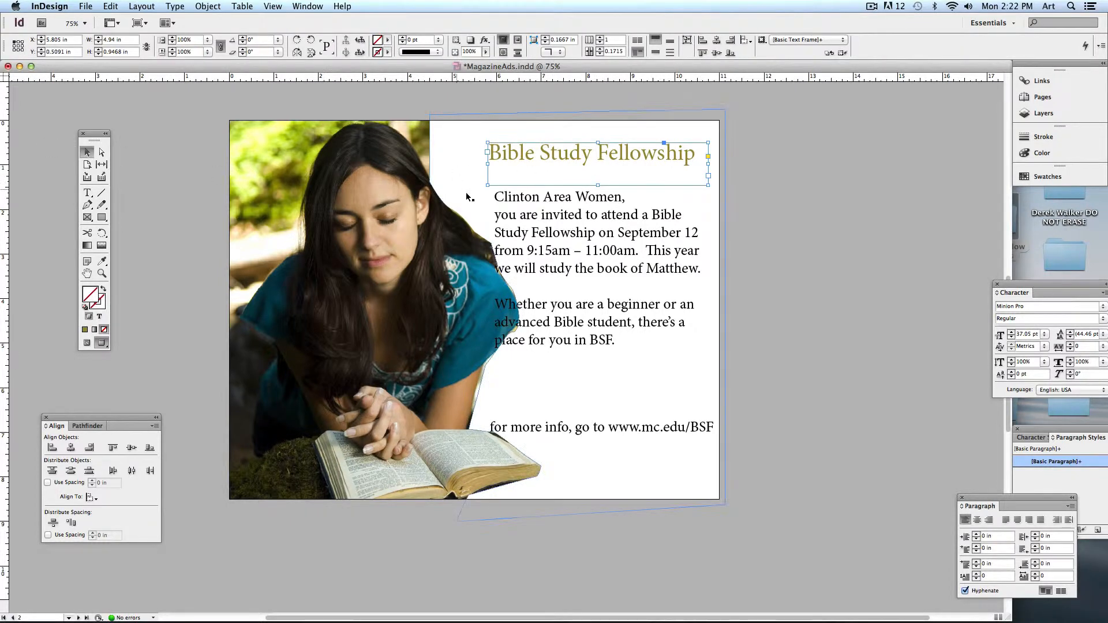
# - Scale the title frame larger, shift it slightly up-right, and nudge the body text frame right
pyautogui.moveTo(488, 186); pyautogui.dragTo(468, 198)
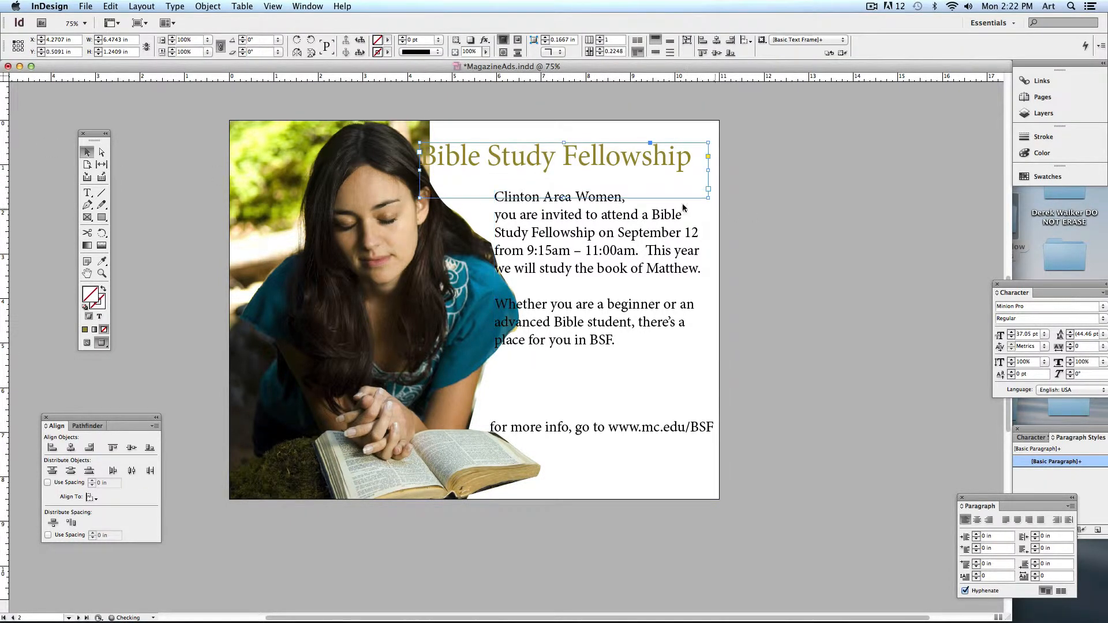
pyautogui.moveTo(552, 176); pyautogui.dragTo(563, 170)
pyautogui.click(785, 194)
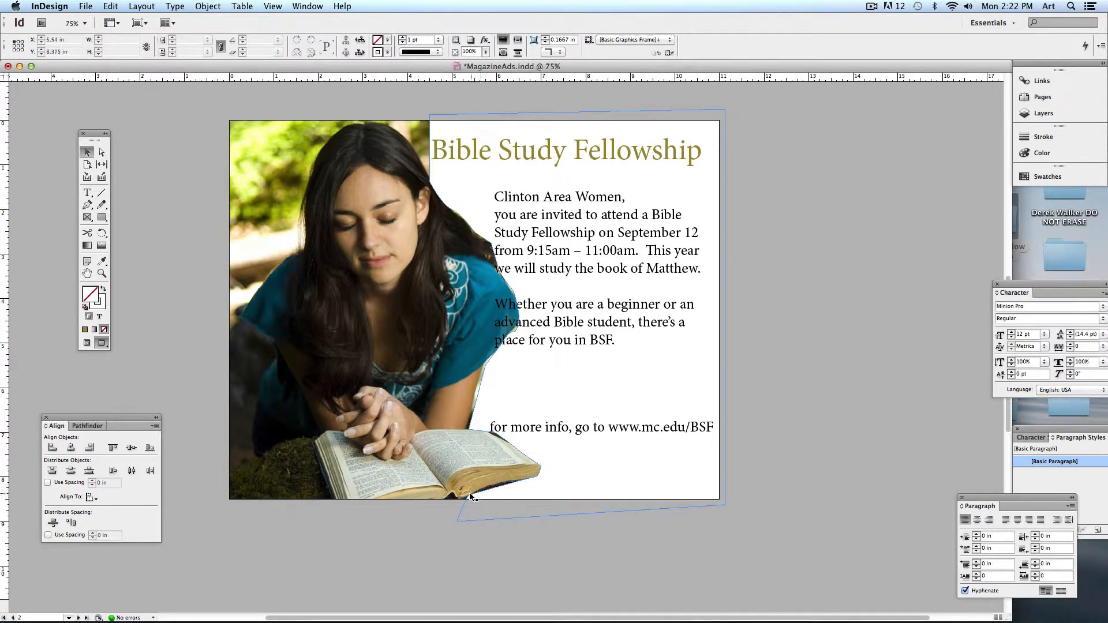
pyautogui.moveTo(618, 272); pyautogui.dragTo(618, 268)
pyautogui.click(913, 281)
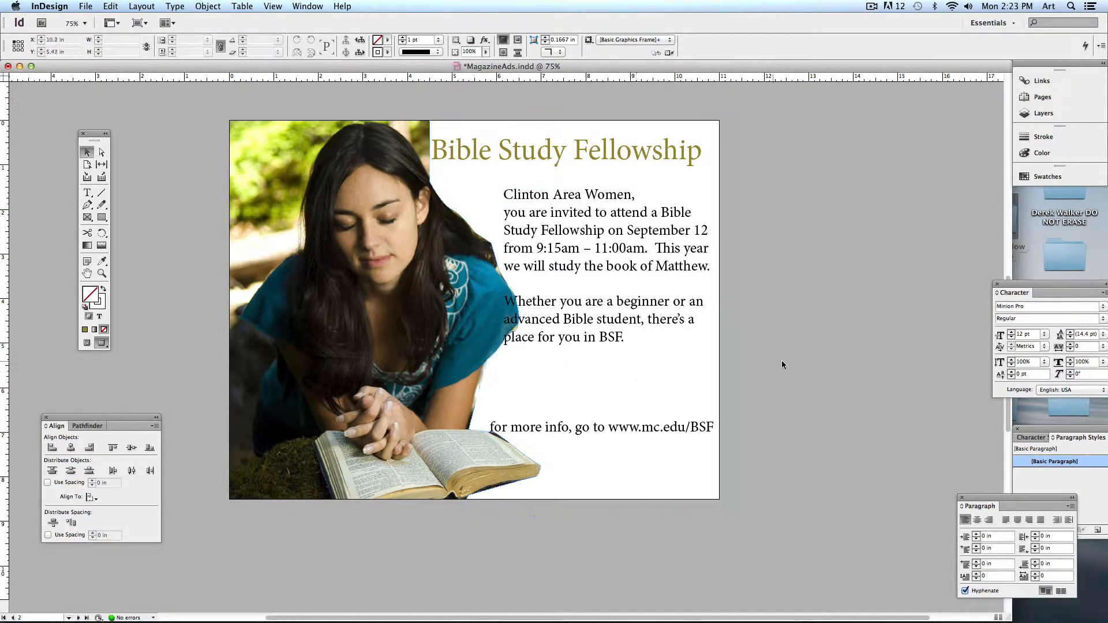
pyautogui.scroll(-15, 635, 346)
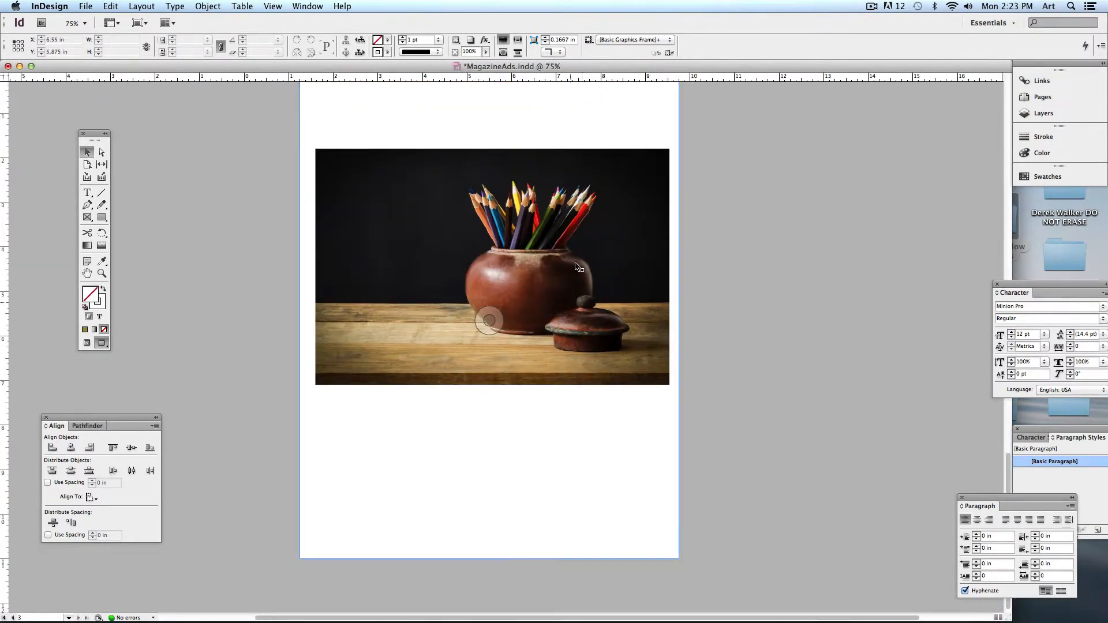
# - On page 3, show guides and frame edges again and select the pencil-pot image frame
pyautogui.click(587, 234)
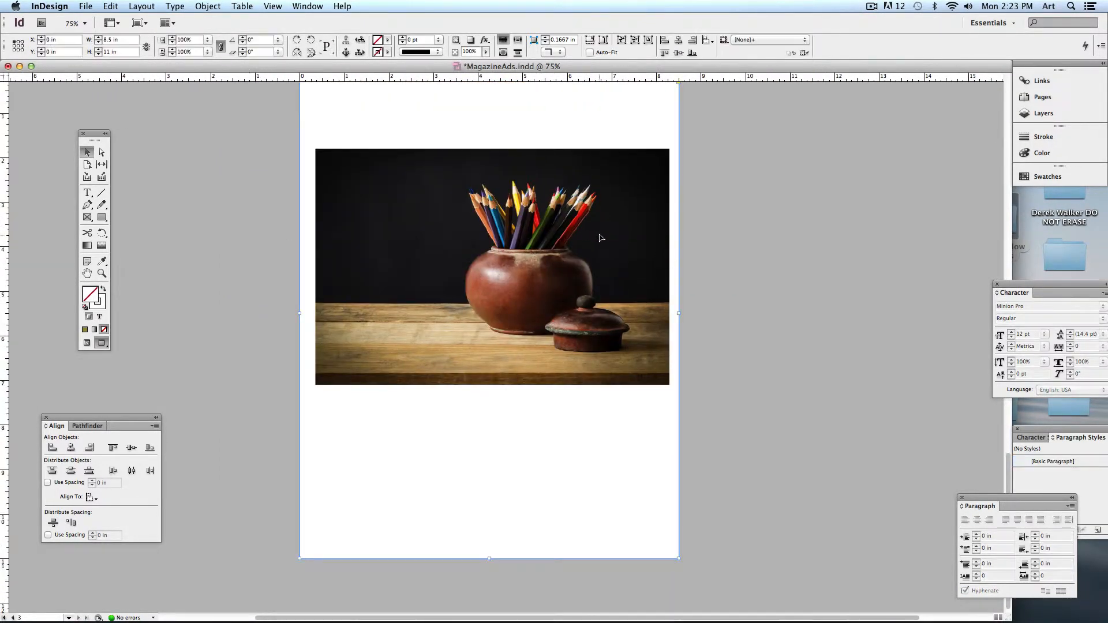
pyautogui.click(87, 343)
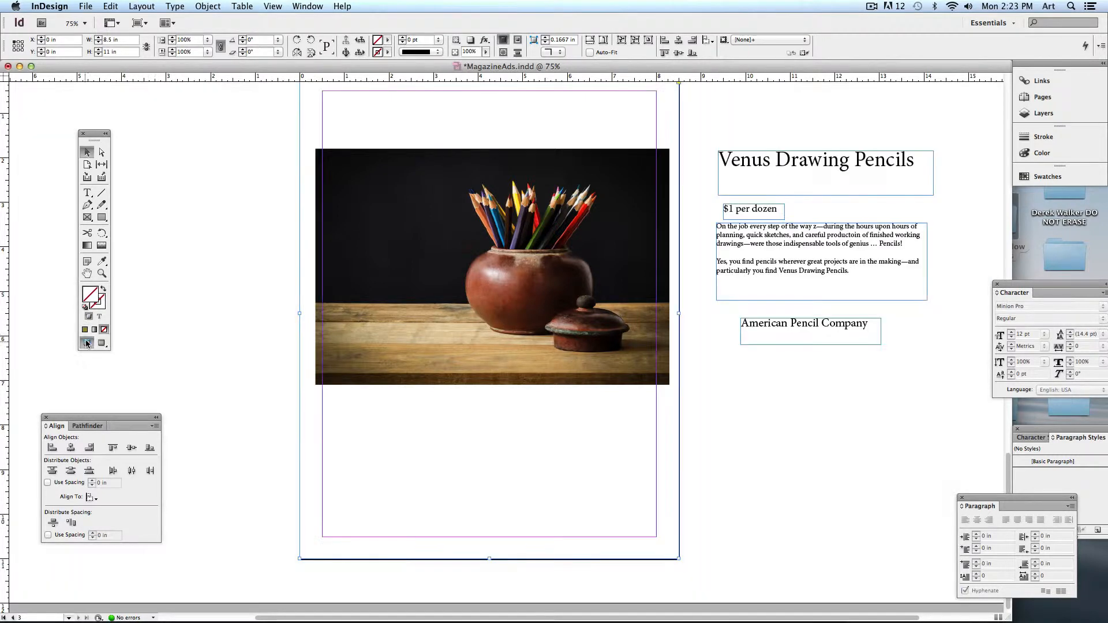
pyautogui.click(474, 298)
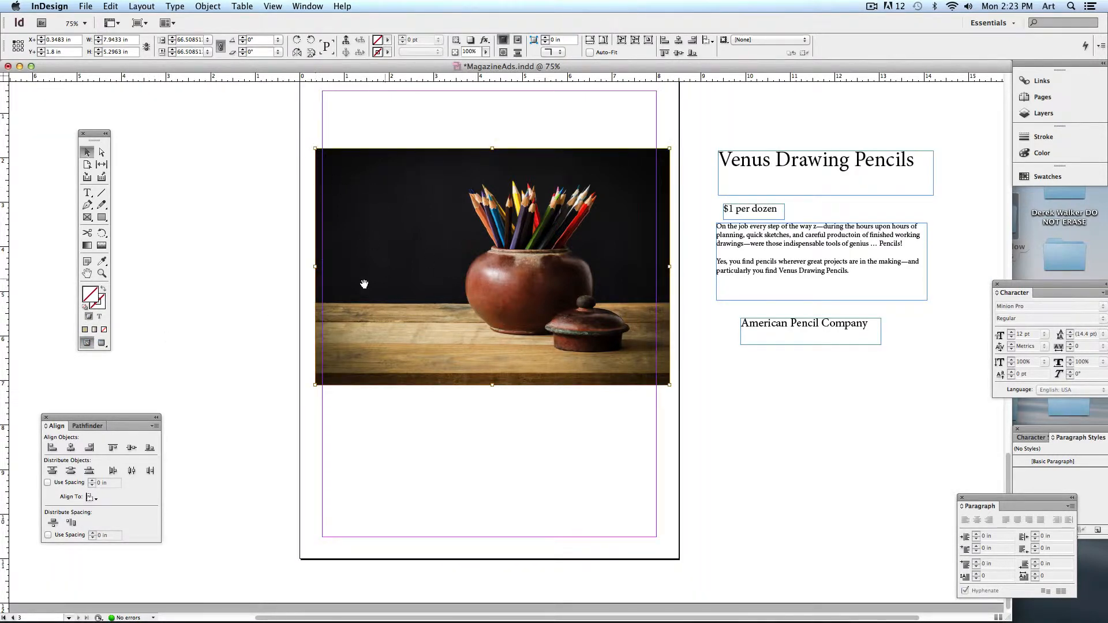
pyautogui.click(183, 208)
# - Enlarge the pencil photo from both corners to full page width and move it up
pyautogui.click(490, 319)
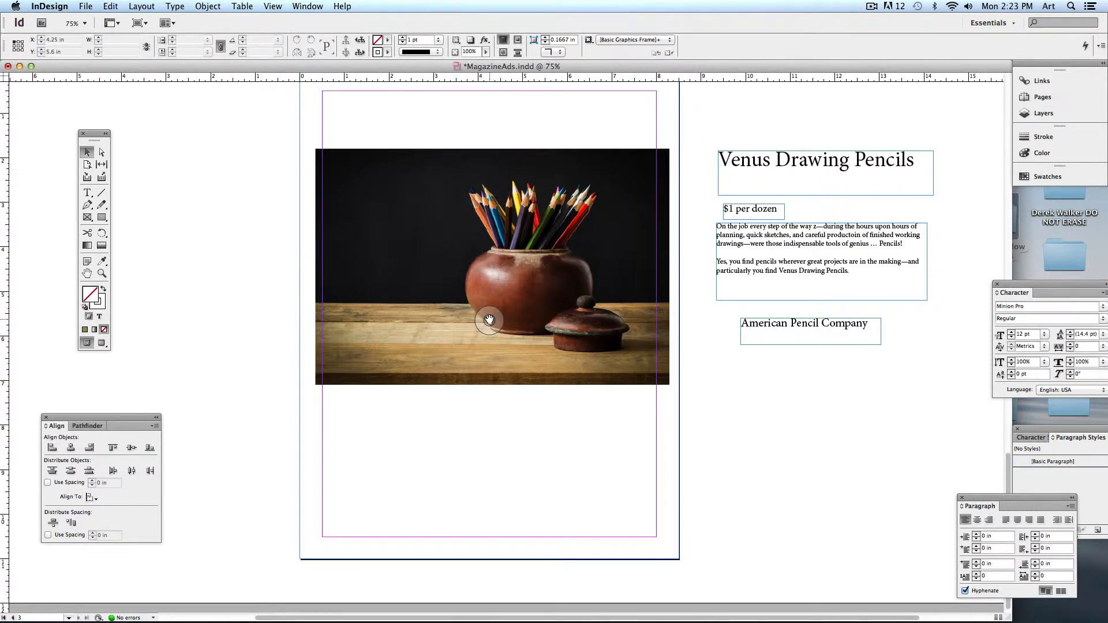
pyautogui.moveTo(316, 149); pyautogui.dragTo(298, 136)
pyautogui.moveTo(670, 385); pyautogui.dragTo(684, 395)
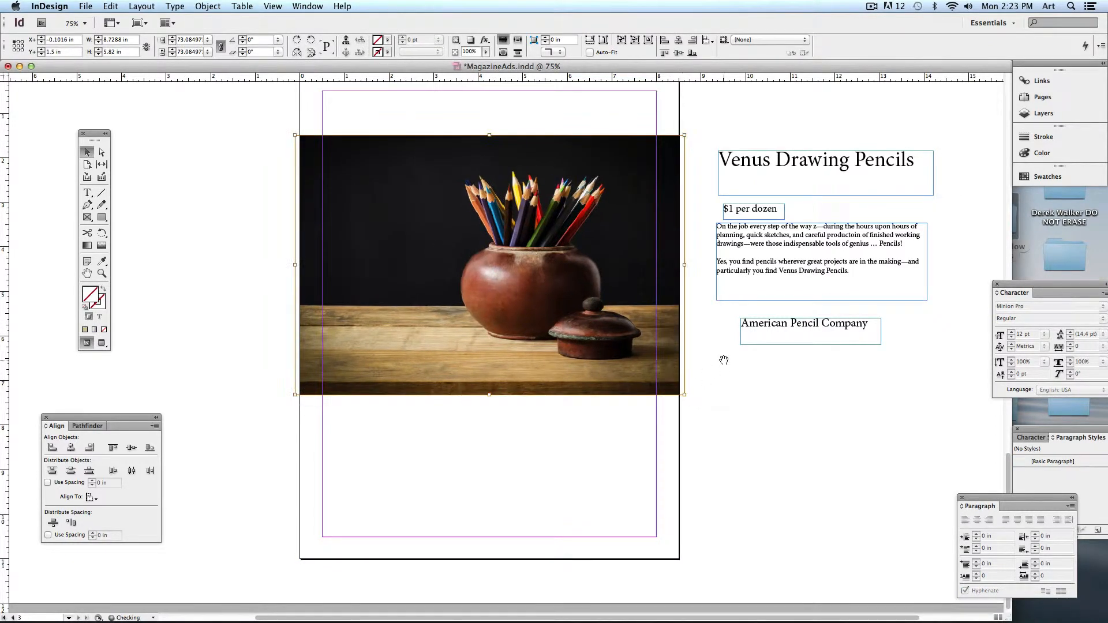
pyautogui.moveTo(723, 360); pyautogui.dragTo(742, 406)
pyautogui.moveTo(542, 368); pyautogui.dragTo(551, 341)
pyautogui.scroll(-2, 538, 359)
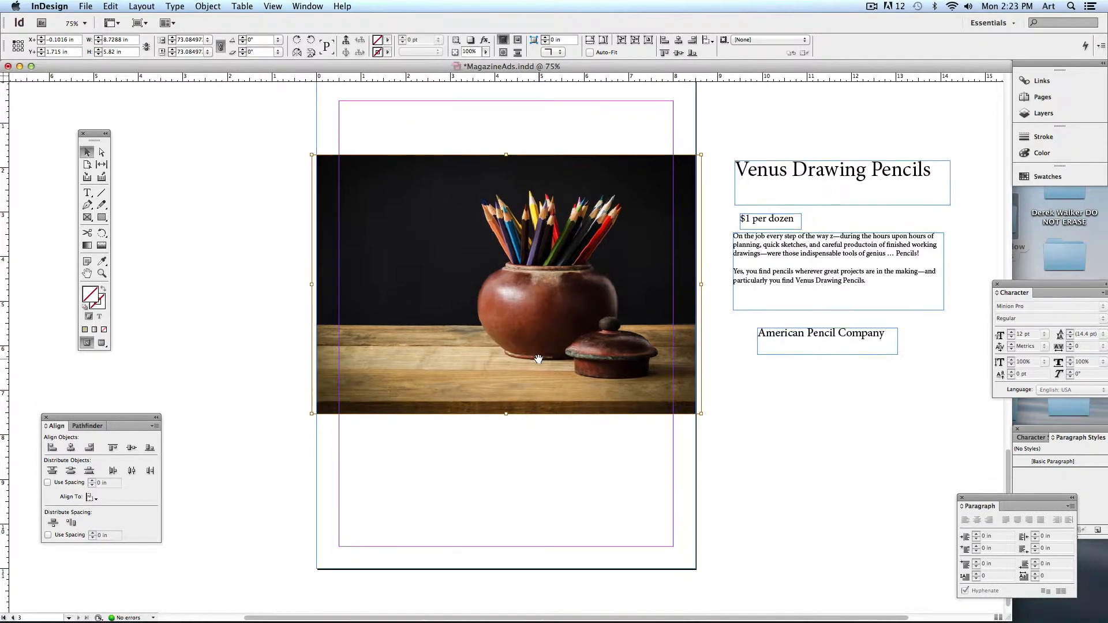
pyautogui.click(722, 426)
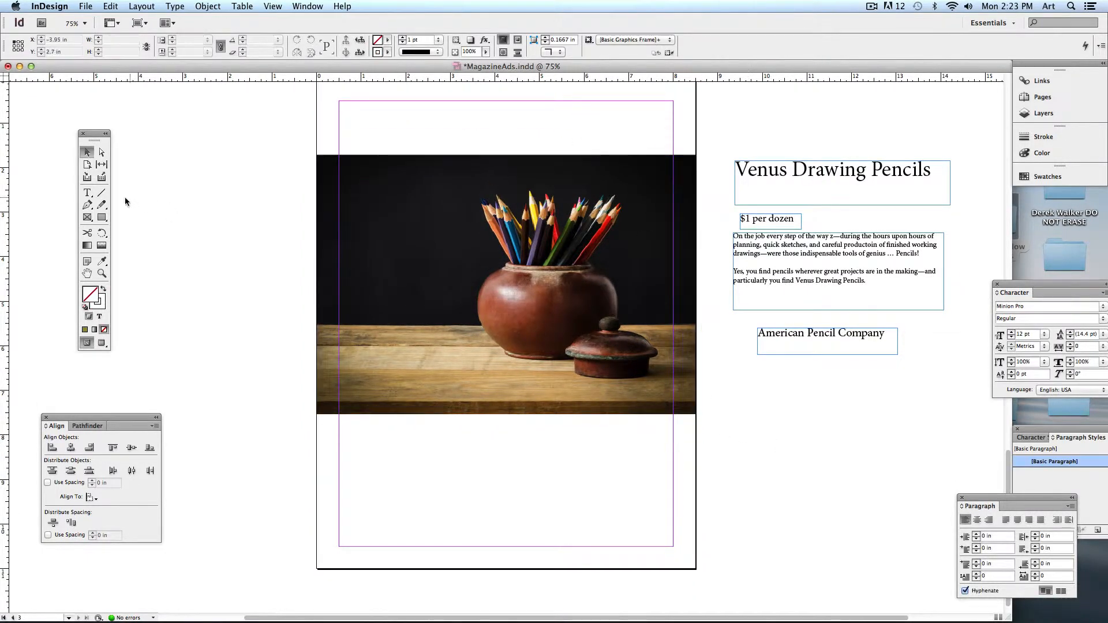
pyautogui.click(87, 205)
# - Preview the coffee and Bible Study ads without guides, then scroll back to page 3
pyautogui.click(87, 152)
pyautogui.click(504, 322)
pyautogui.scroll(5, 430, 361)
pyautogui.scroll(20, 431, 361)
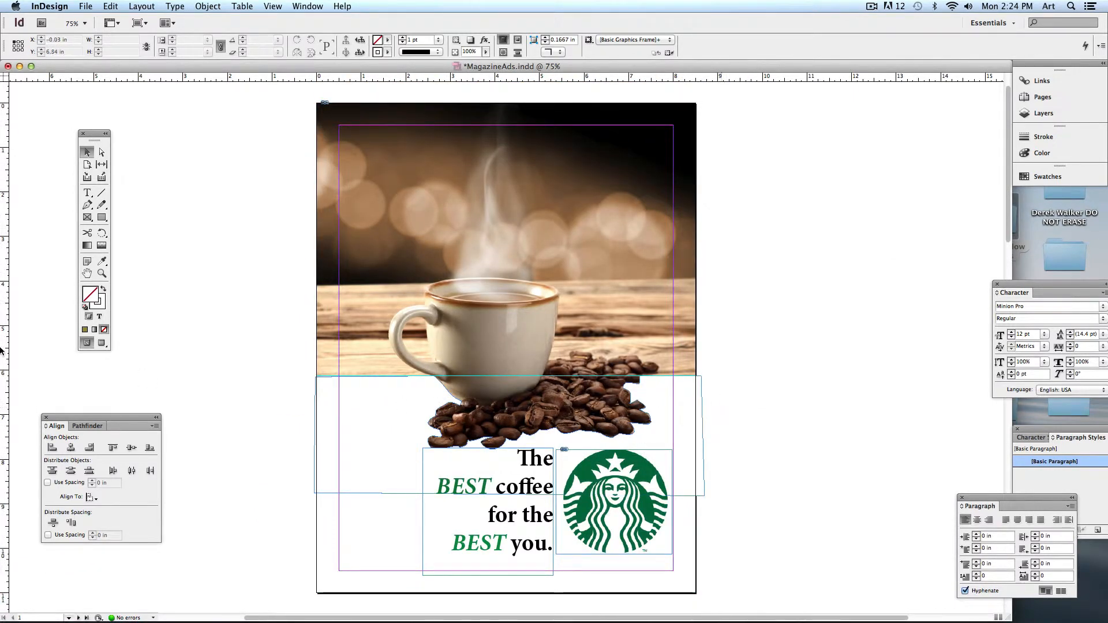
pyautogui.click(101, 343)
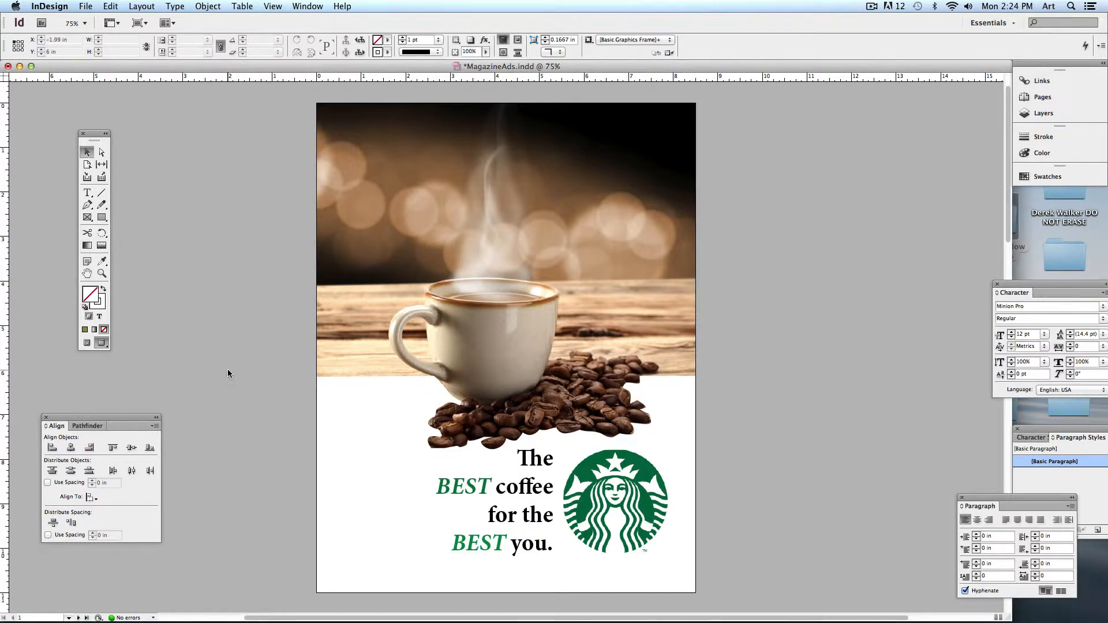
pyautogui.scroll(-15, 233, 364)
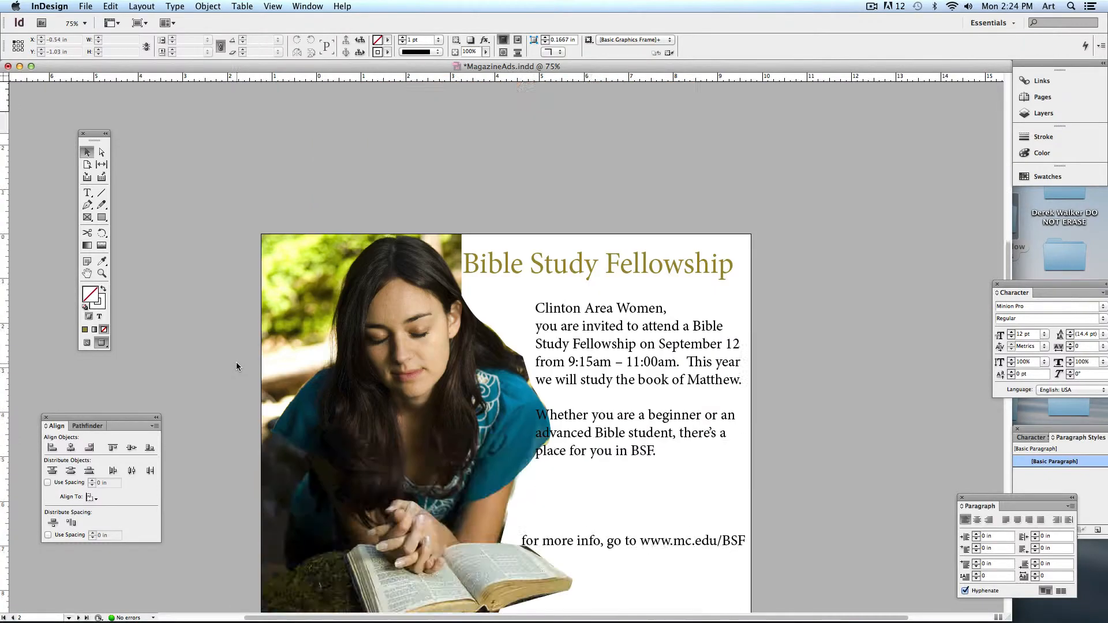
pyautogui.scroll(-5, 223, 341)
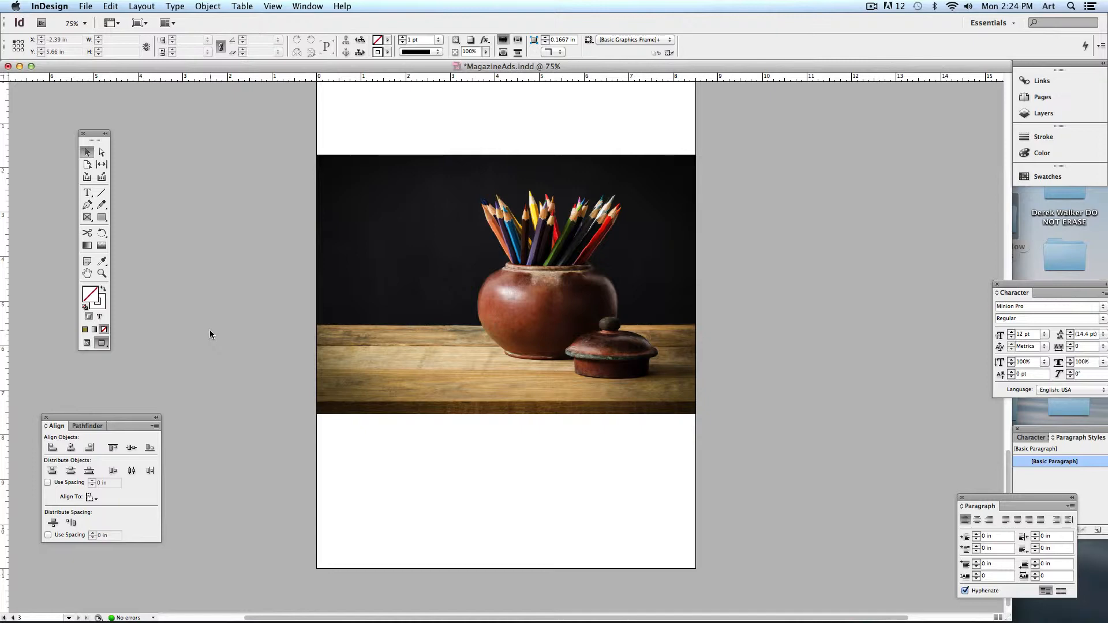
# - Show frame edges again, take the Pen tool, and zoom the page to 100%
pyautogui.click(86, 343)
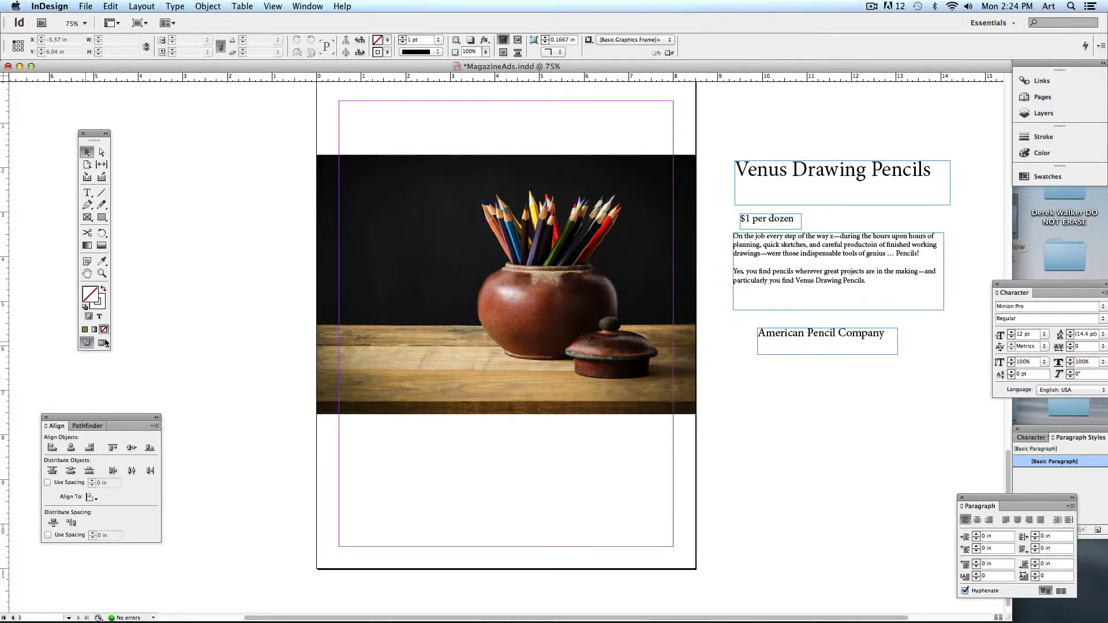
pyautogui.click(93, 207)
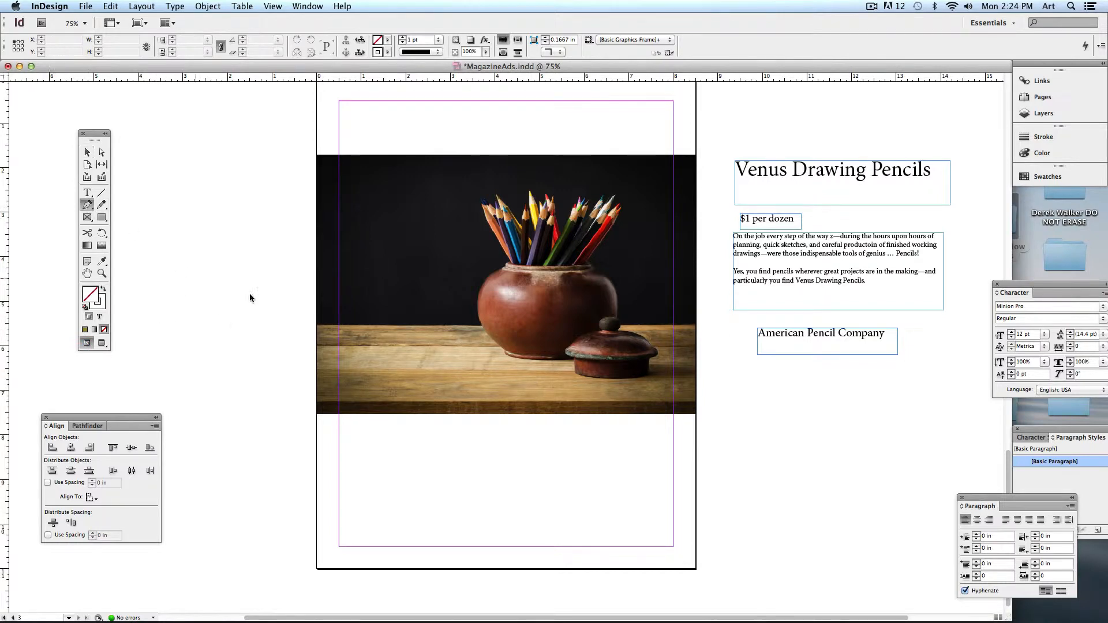
pyautogui.press('super+1')
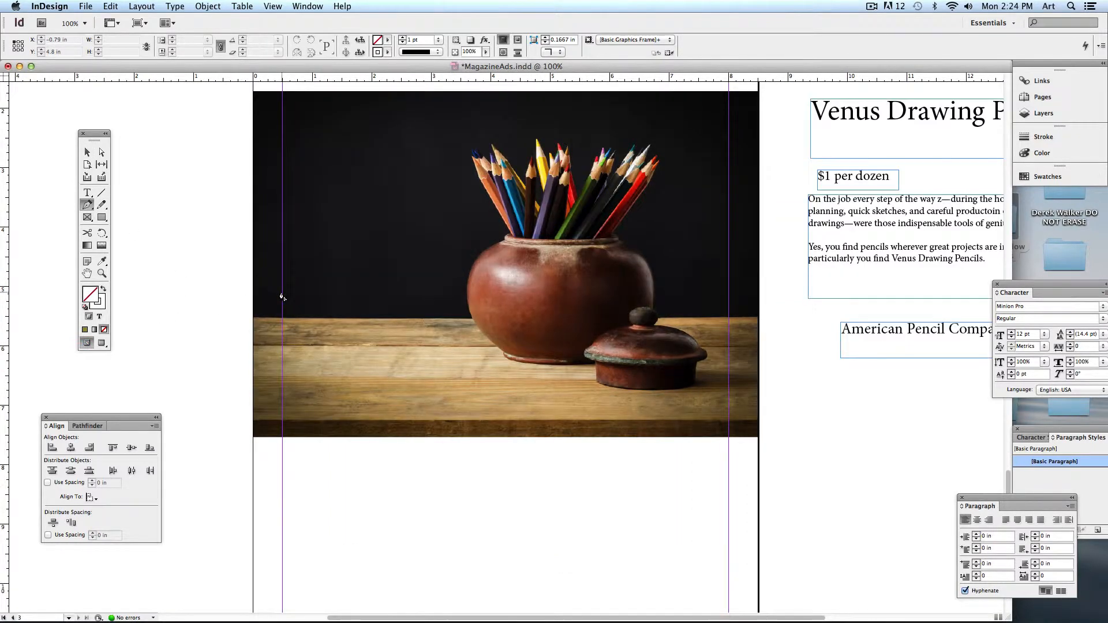
pyautogui.moveTo(280, 291); pyautogui.dragTo(259, 282)
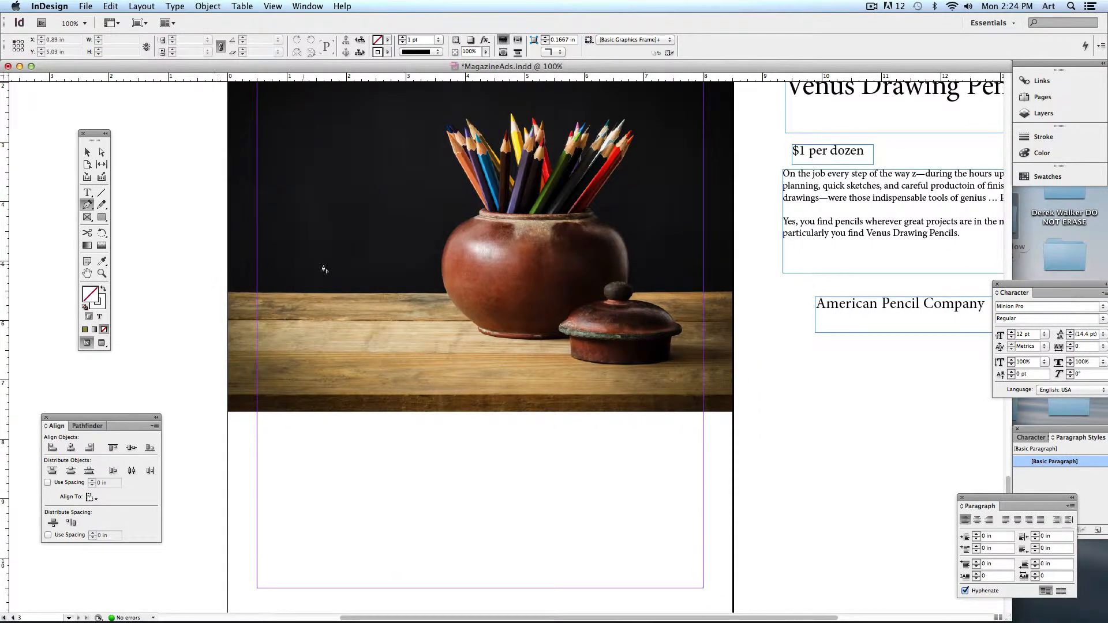
# - Start a path left of the page and curve it along the pot to the lid's base
pyautogui.click(212, 339)
pyautogui.moveTo(406, 269); pyautogui.dragTo(617, 280)
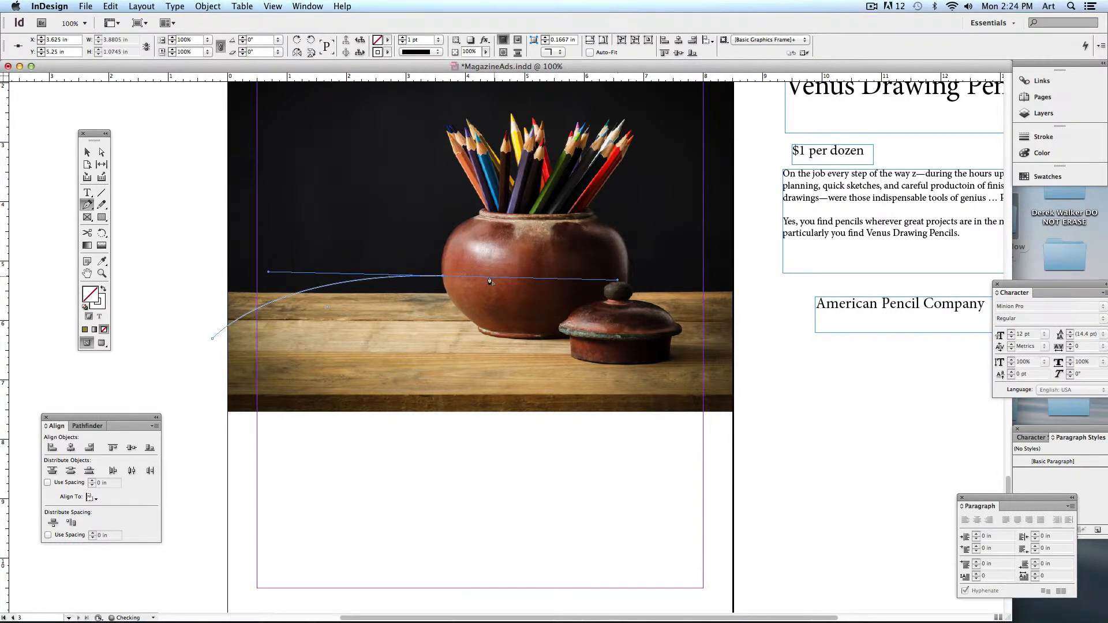
pyautogui.click(442, 280)
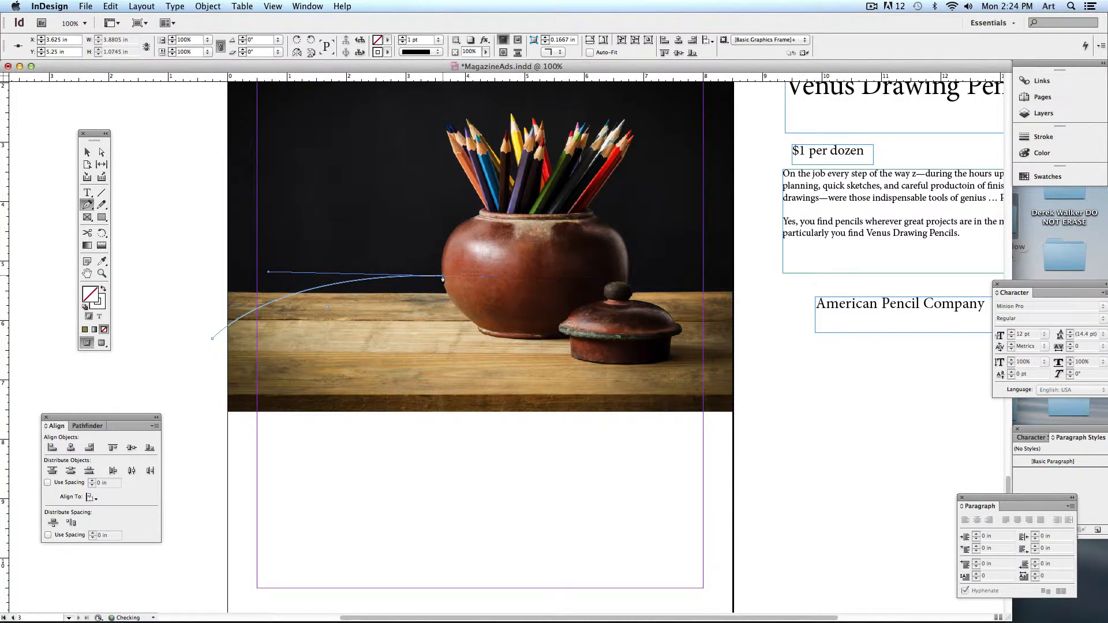
pyautogui.click(465, 313)
pyautogui.moveTo(480, 333); pyautogui.dragTo(564, 338)
pyautogui.click(569, 344)
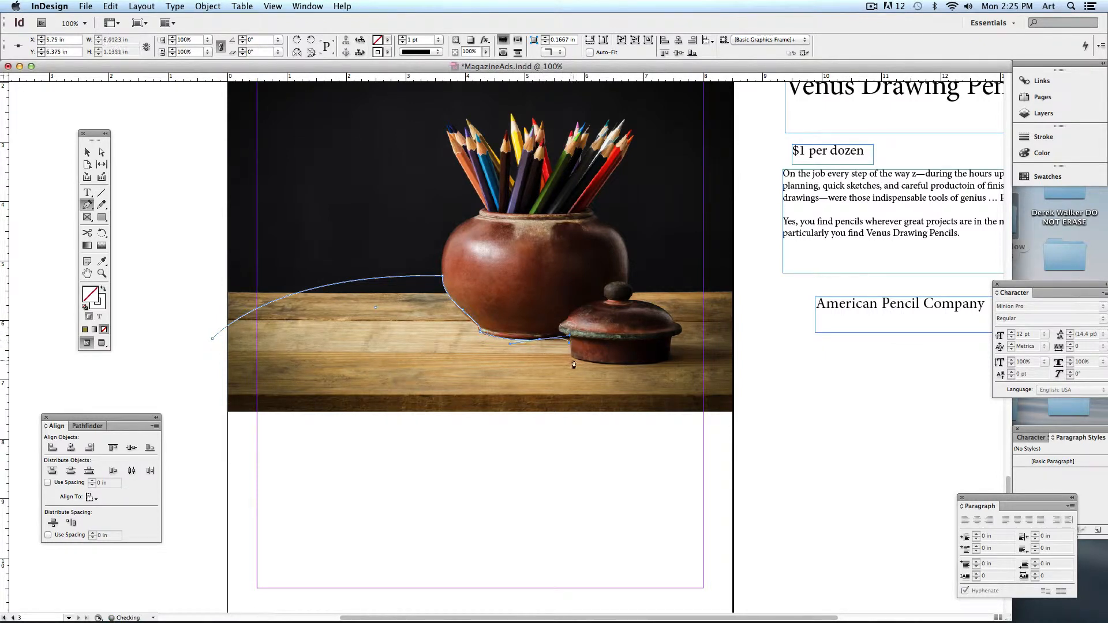
pyautogui.click(573, 357)
# - Trace the curved outline around the lid's rim and knob to a point right of the lid
pyautogui.moveTo(678, 358); pyautogui.dragTo(723, 343)
pyautogui.click(673, 359)
pyautogui.click(673, 335)
pyautogui.moveTo(684, 329); pyautogui.dragTo(600, 302)
pyautogui.click(674, 321)
pyautogui.click(629, 297)
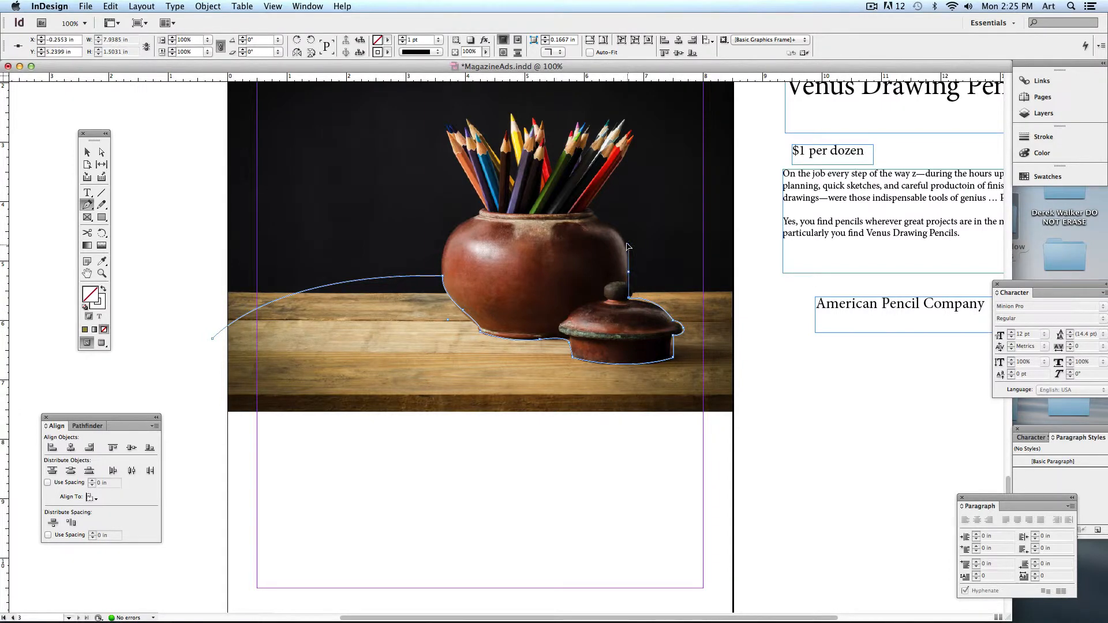
pyautogui.moveTo(619, 270); pyautogui.dragTo(617, 275)
pyautogui.moveTo(747, 312); pyautogui.dragTo(800, 346)
pyautogui.click(748, 314)
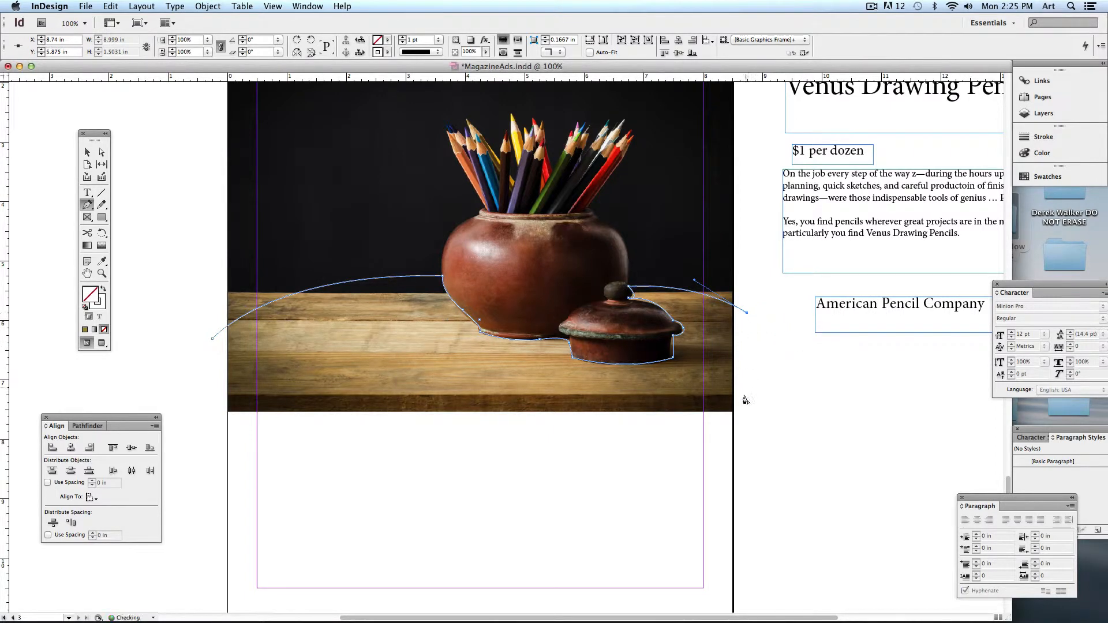
# - Close the path below the photo and make the shape white fill with no stroke
pyautogui.click(745, 426)
pyautogui.click(213, 427)
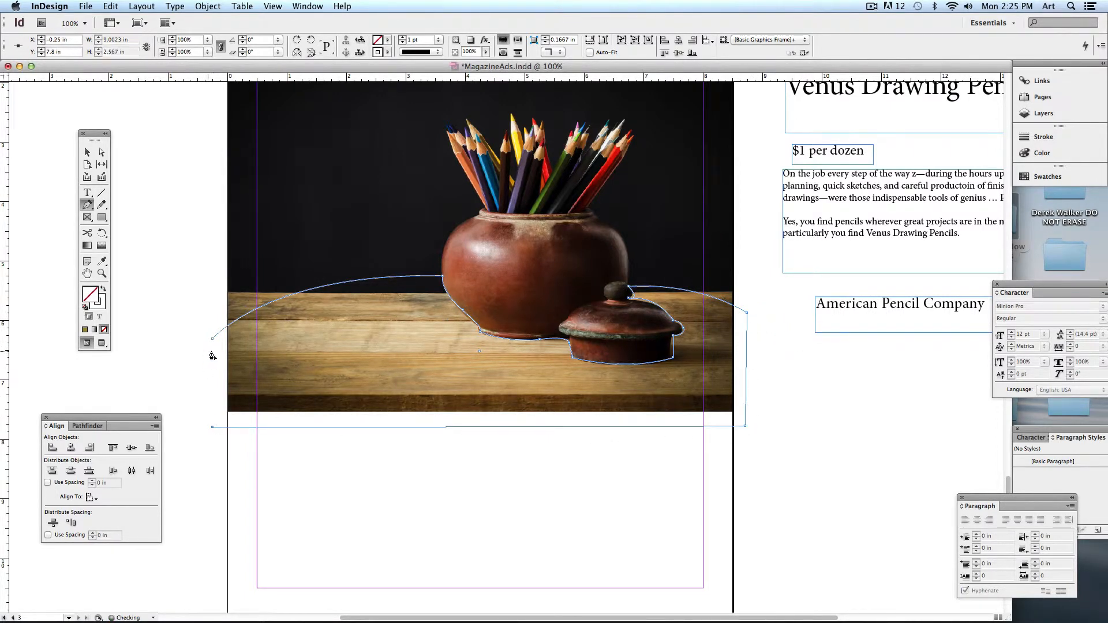
pyautogui.click(213, 340)
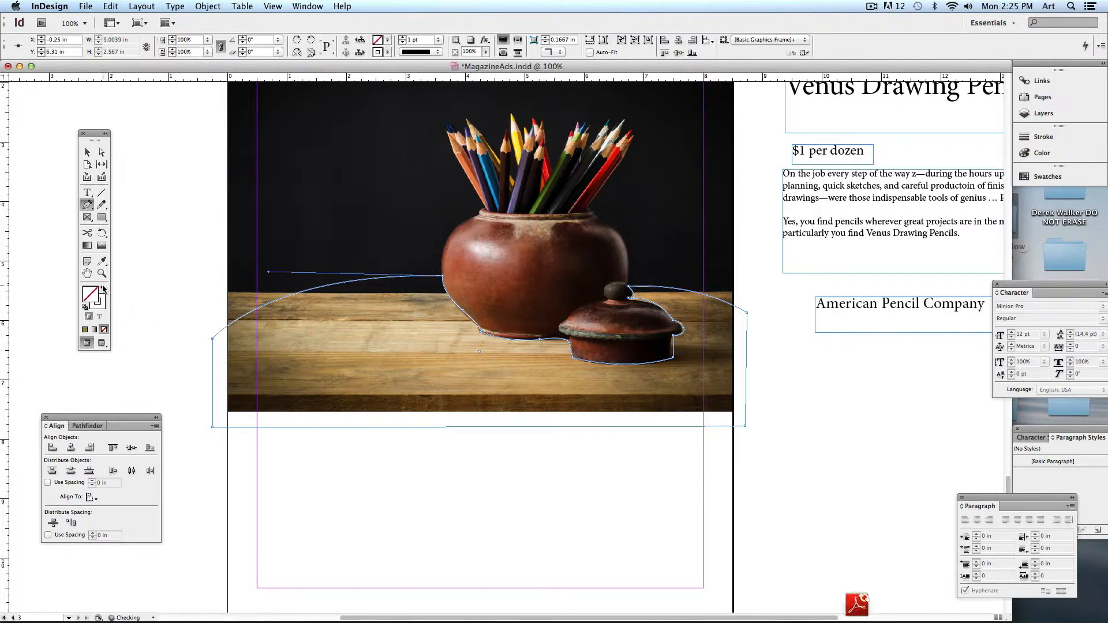
pyautogui.click(104, 289)
pyautogui.click(86, 151)
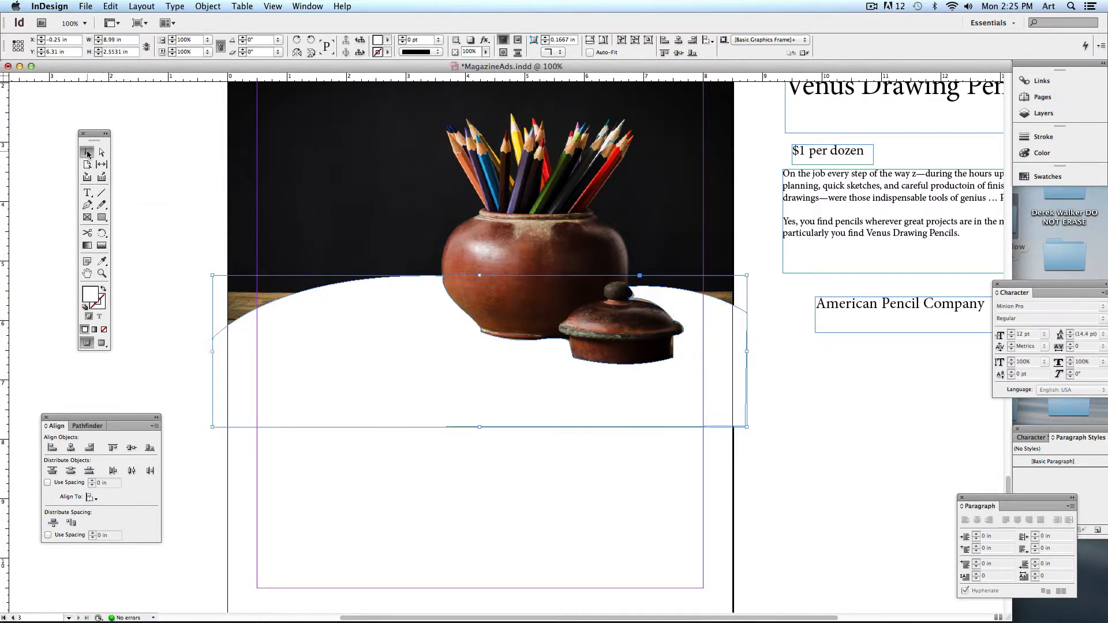
# - At 75% in Preview, pull the shape's top-right anchor up beside the pot into a smooth curve
pyautogui.click(185, 182)
pyautogui.press('super+minus')
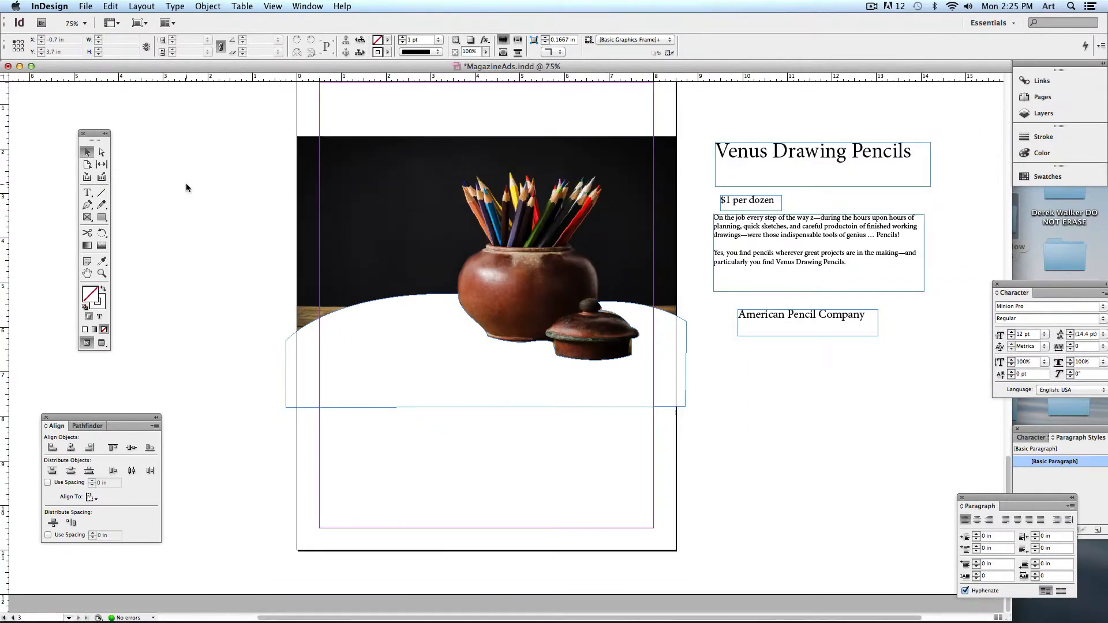
pyautogui.click(102, 343)
pyautogui.moveTo(239, 289); pyautogui.dragTo(251, 308)
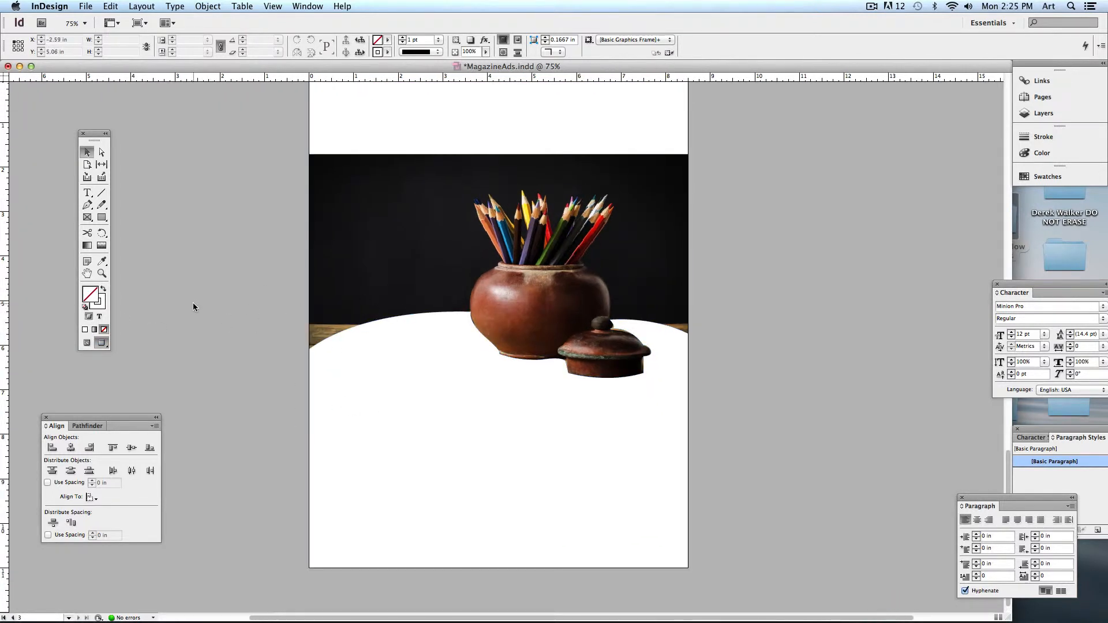
pyautogui.click(102, 152)
pyautogui.click(697, 343)
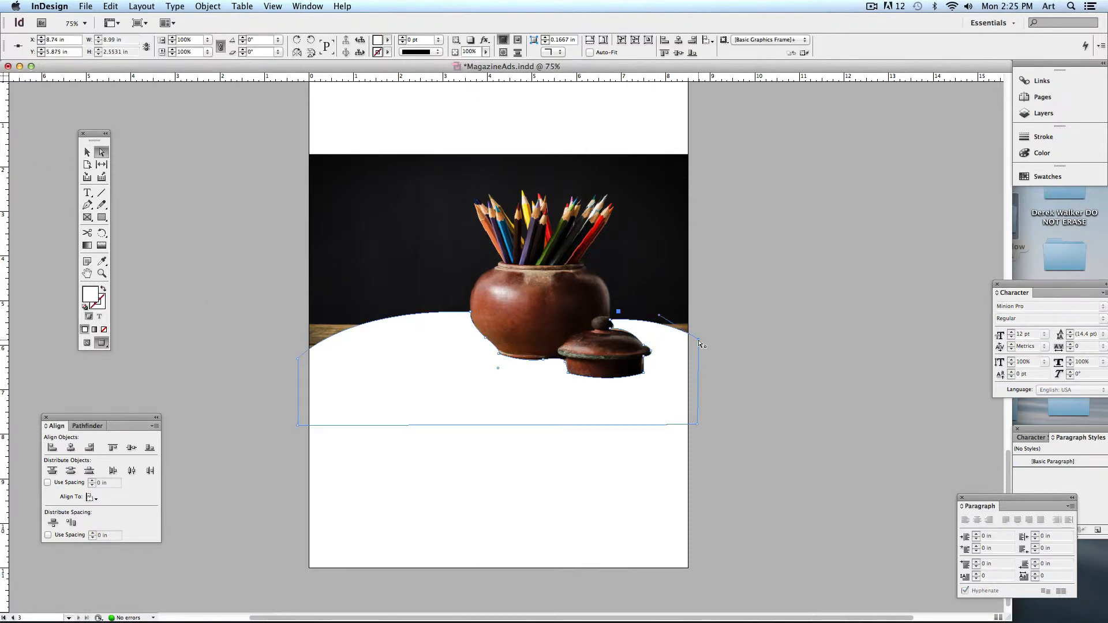
pyautogui.moveTo(696, 342); pyautogui.dragTo(665, 318)
pyautogui.click(752, 338)
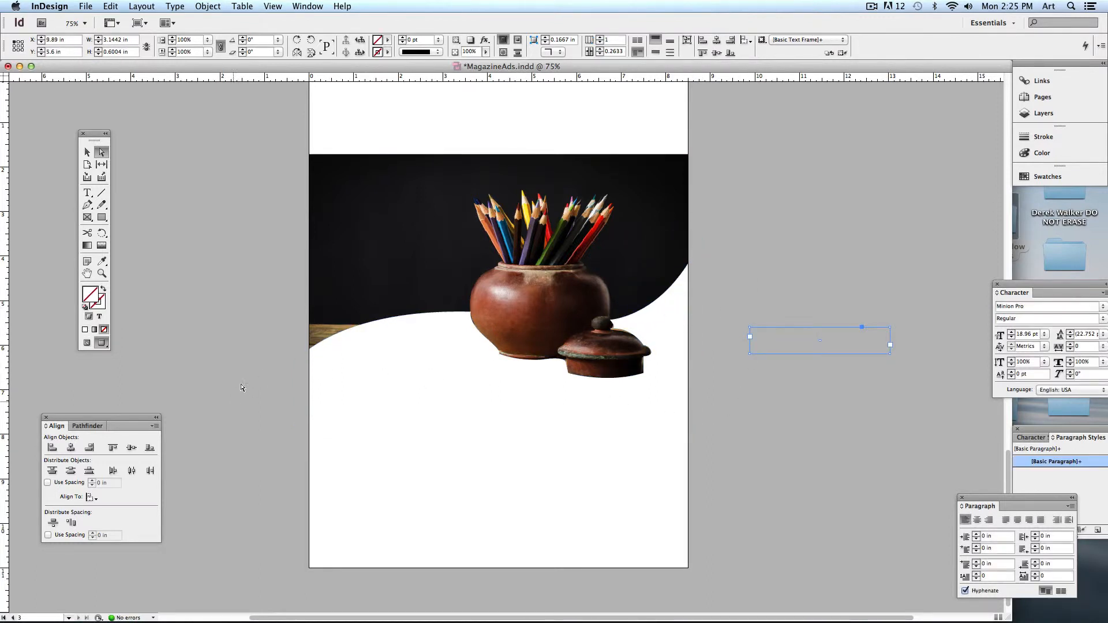
# - Select the three pasteboard text frames and return to Normal view with guides
pyautogui.click(218, 350)
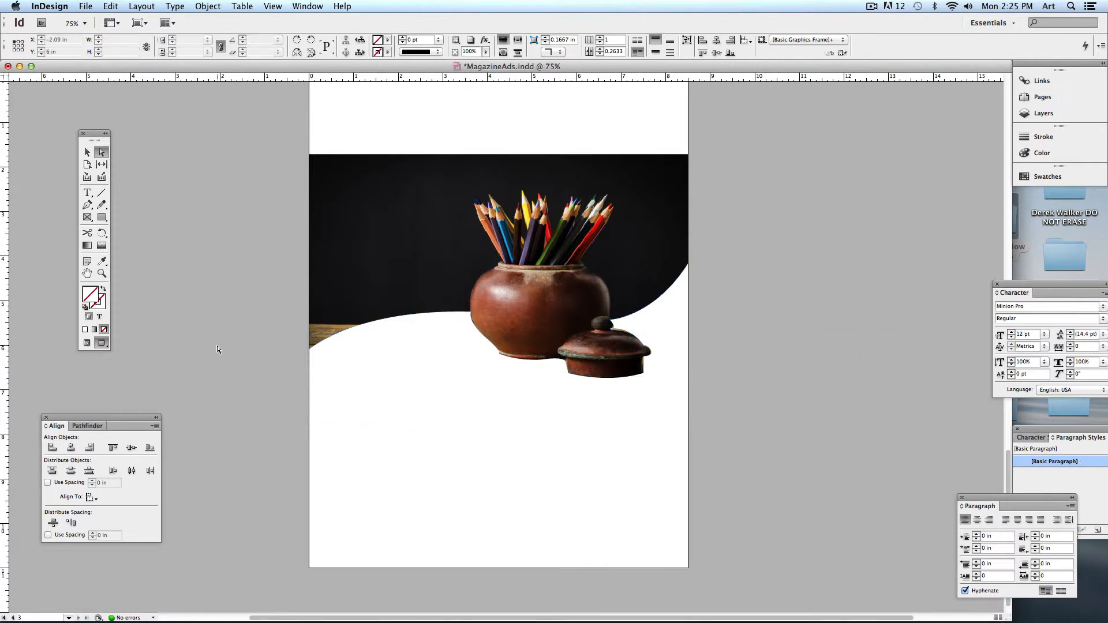
pyautogui.press('v')
pyautogui.moveTo(808, 148); pyautogui.dragTo(816, 348)
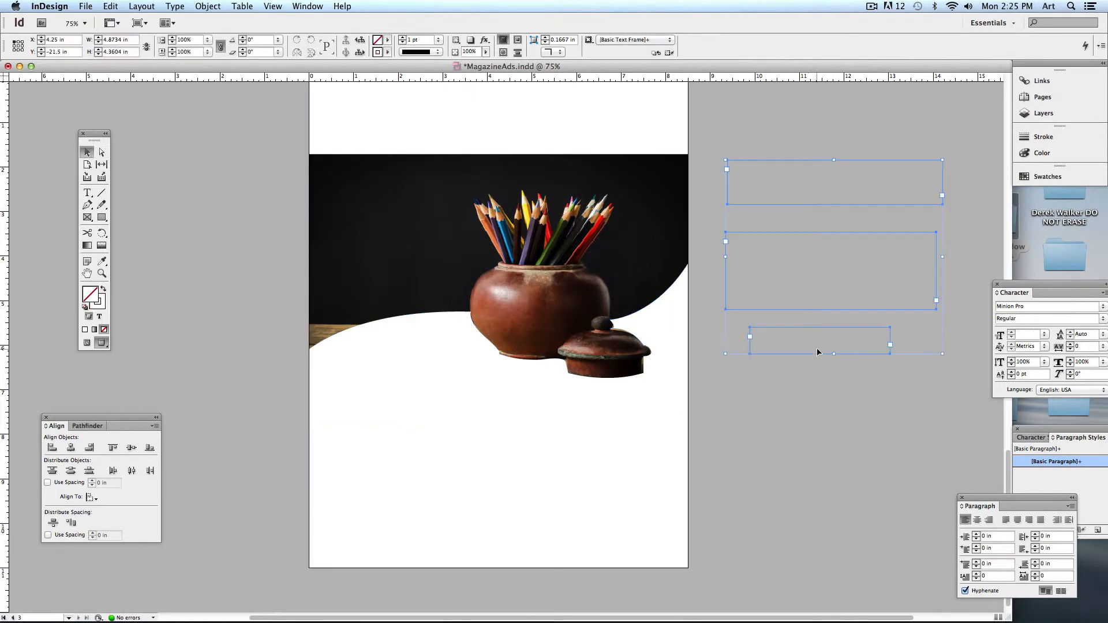
pyautogui.click(86, 344)
pyautogui.click(254, 285)
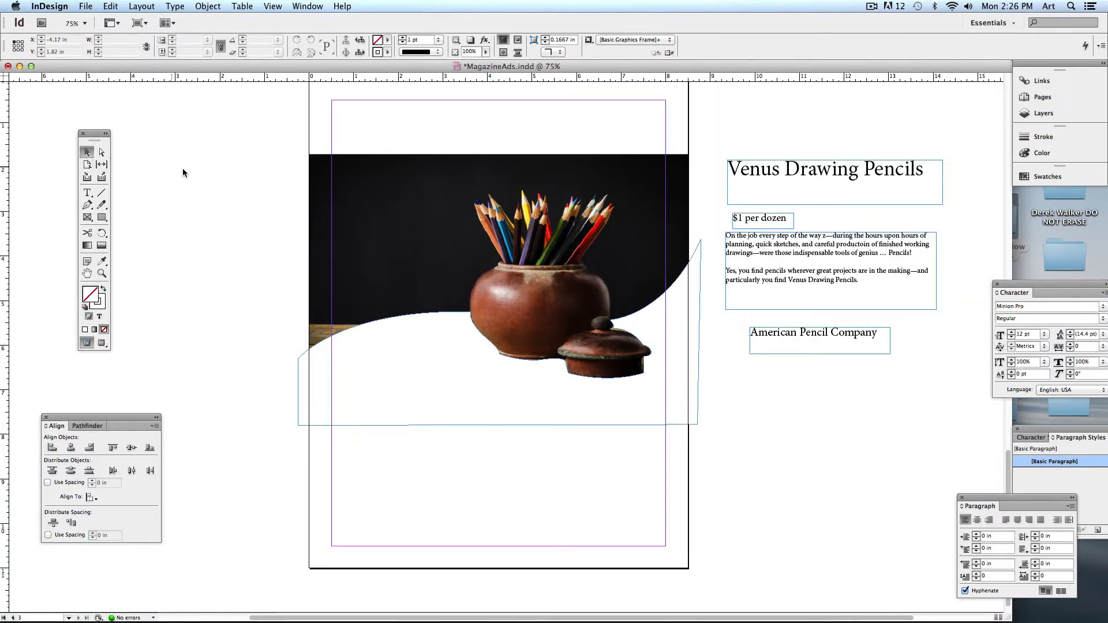
# - Place the stretched Venus title at the page top and the price, body and company frames below
pyautogui.moveTo(873, 187)
pyautogui.mouseDown()
pyautogui.moveTo(678, 184)
pyautogui.moveTo(477, 152)
pyautogui.moveTo(478, 133)
pyautogui.mouseUp()
pyautogui.moveTo(549, 150)
pyautogui.mouseDown()
pyautogui.moveTo(608, 184)
pyautogui.moveTo(600, 170)
pyautogui.moveTo(660, 167)
pyautogui.mouseUp()
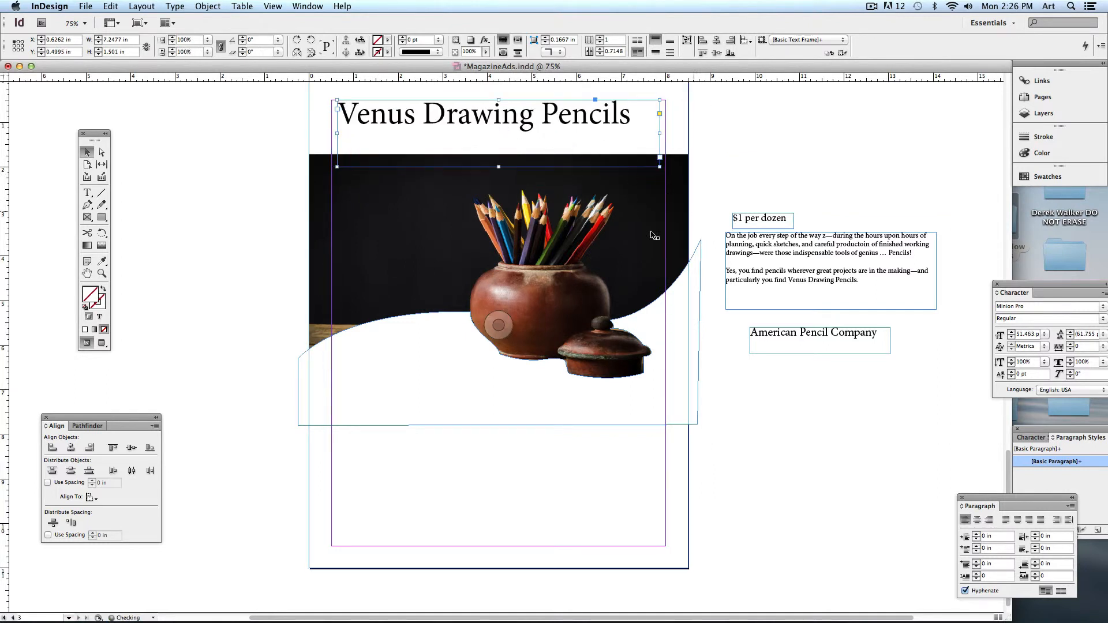
pyautogui.moveTo(750, 187); pyautogui.dragTo(936, 354)
pyautogui.moveTo(817, 291); pyautogui.dragTo(440, 450)
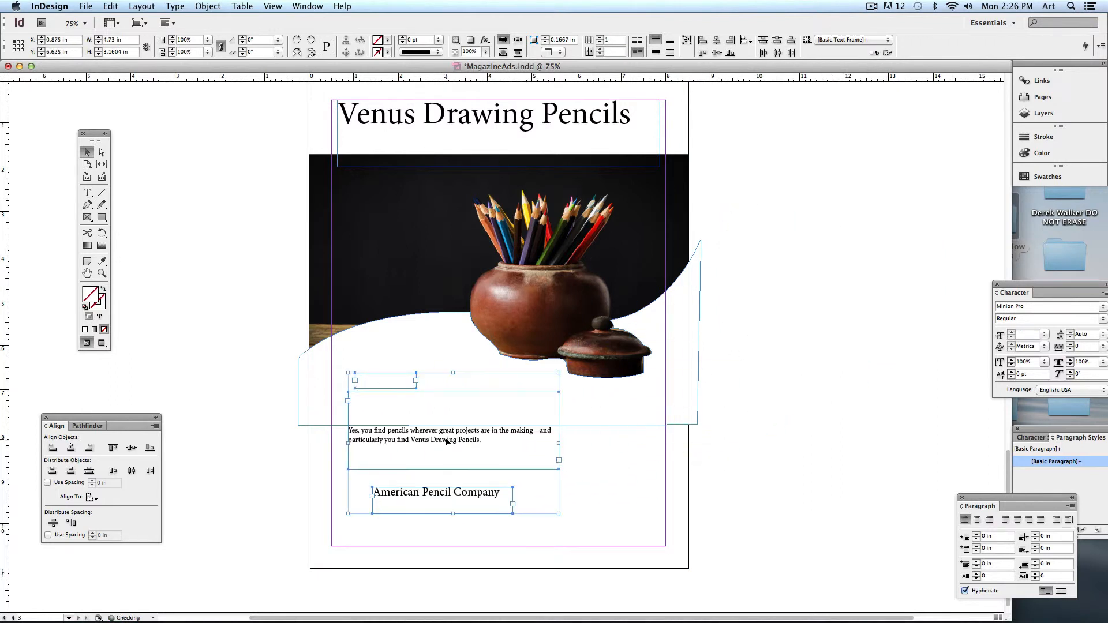
pyautogui.click(288, 345)
pyautogui.click(104, 342)
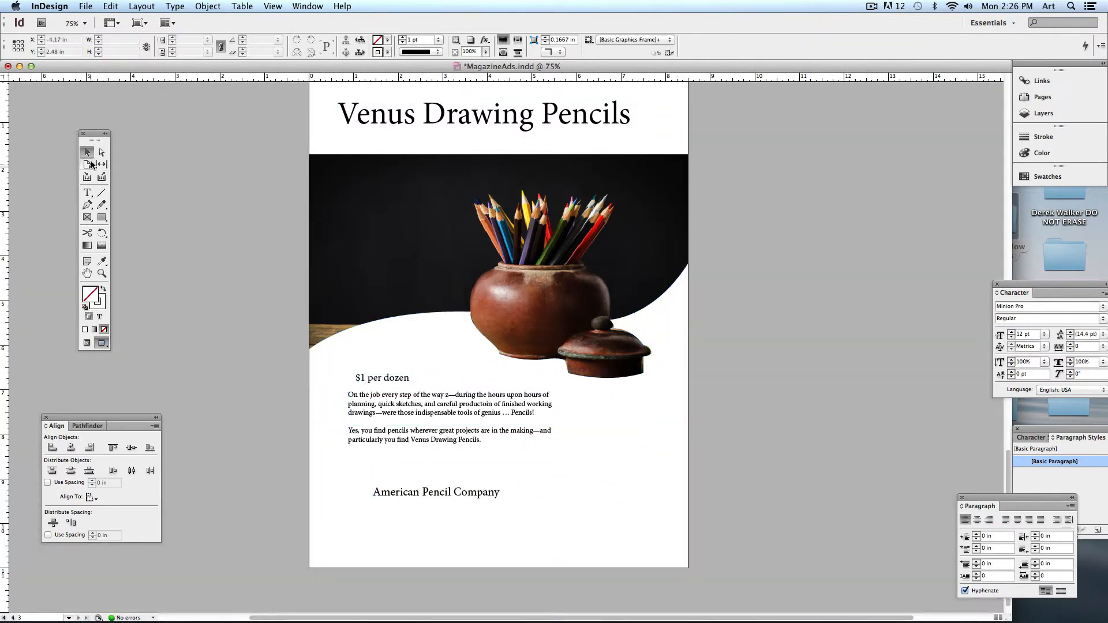
pyautogui.moveTo(191, 159); pyautogui.dragTo(167, 171)
pyautogui.click(521, 125)
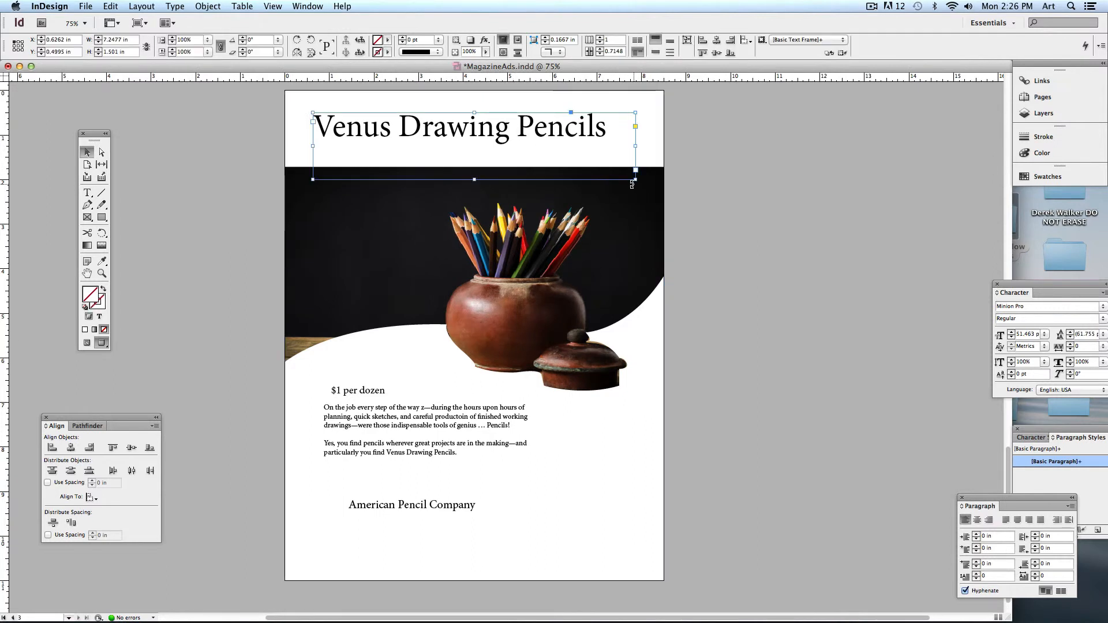
# - Shrink the title frame to fit the headline and scale up the '$1 per dozen' text
pyautogui.moveTo(635, 178); pyautogui.dragTo(622, 151)
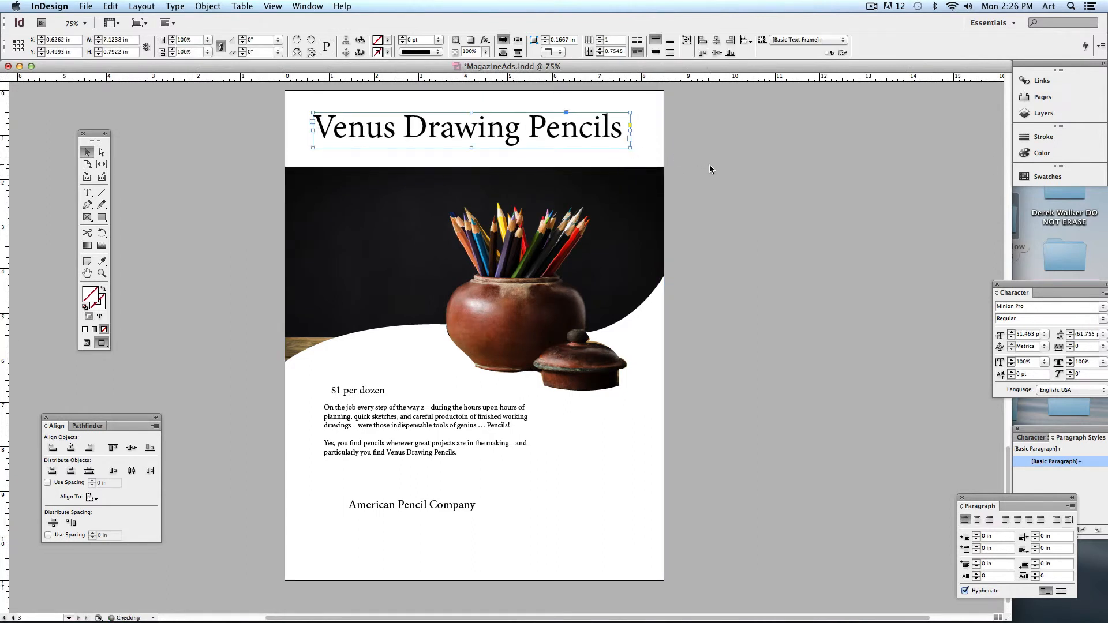
pyautogui.click(473, 336)
pyautogui.click(396, 134)
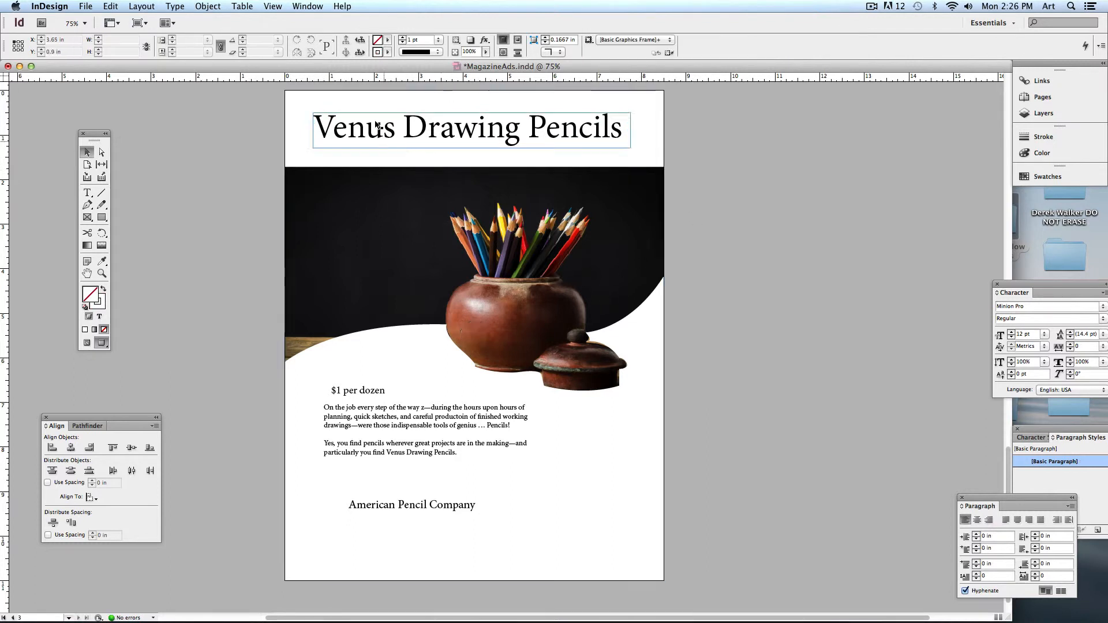
pyautogui.scroll(-2, 240, 282)
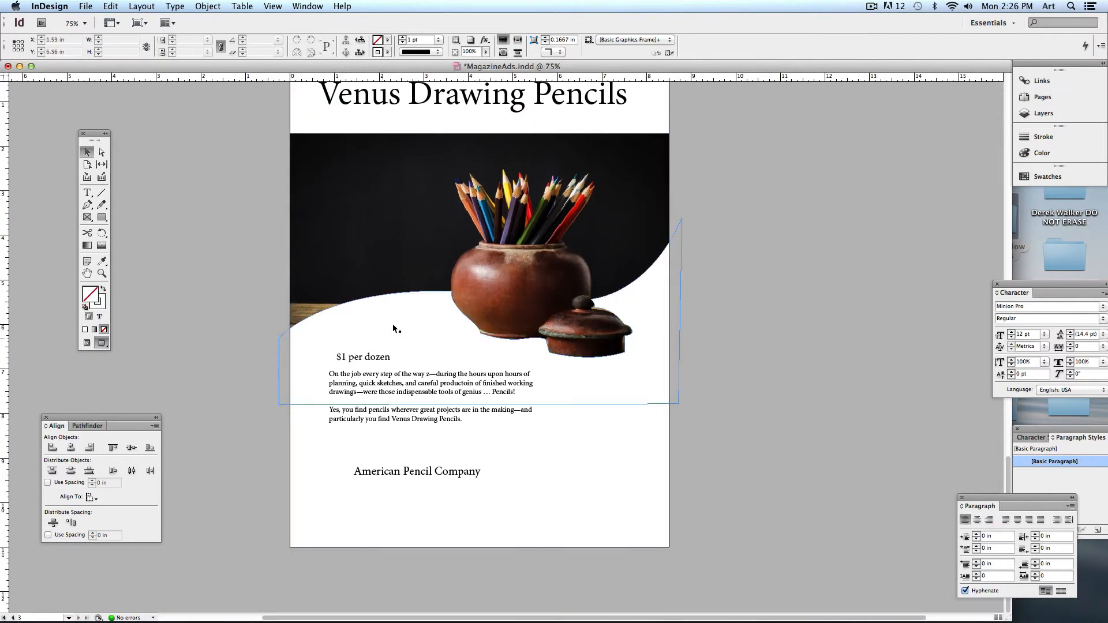
pyautogui.click(369, 358)
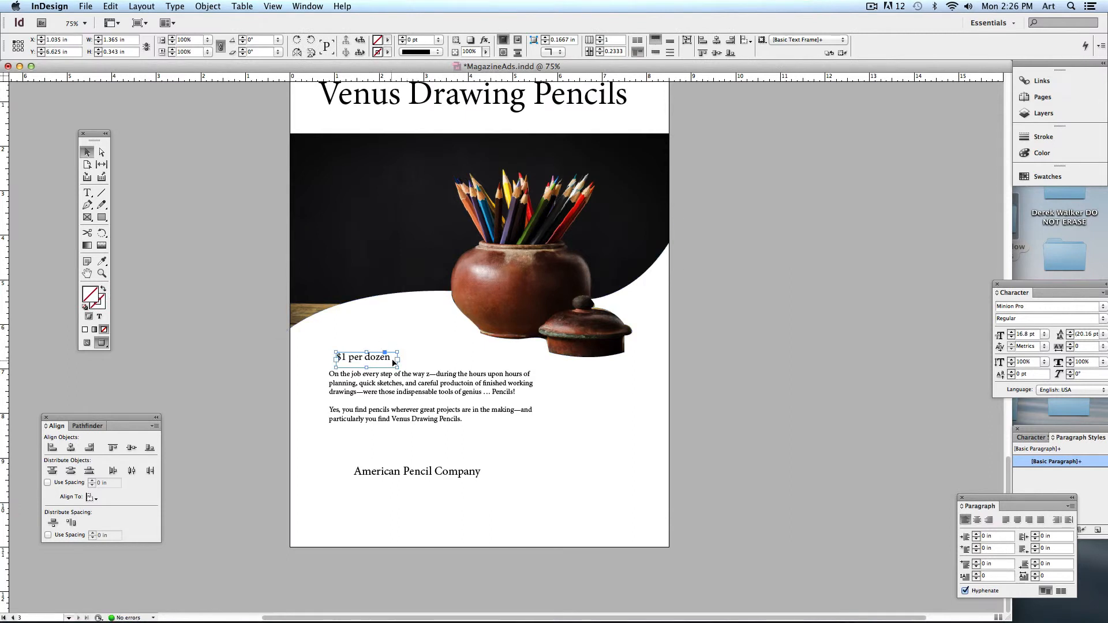
pyautogui.moveTo(398, 352); pyautogui.dragTo(444, 325)
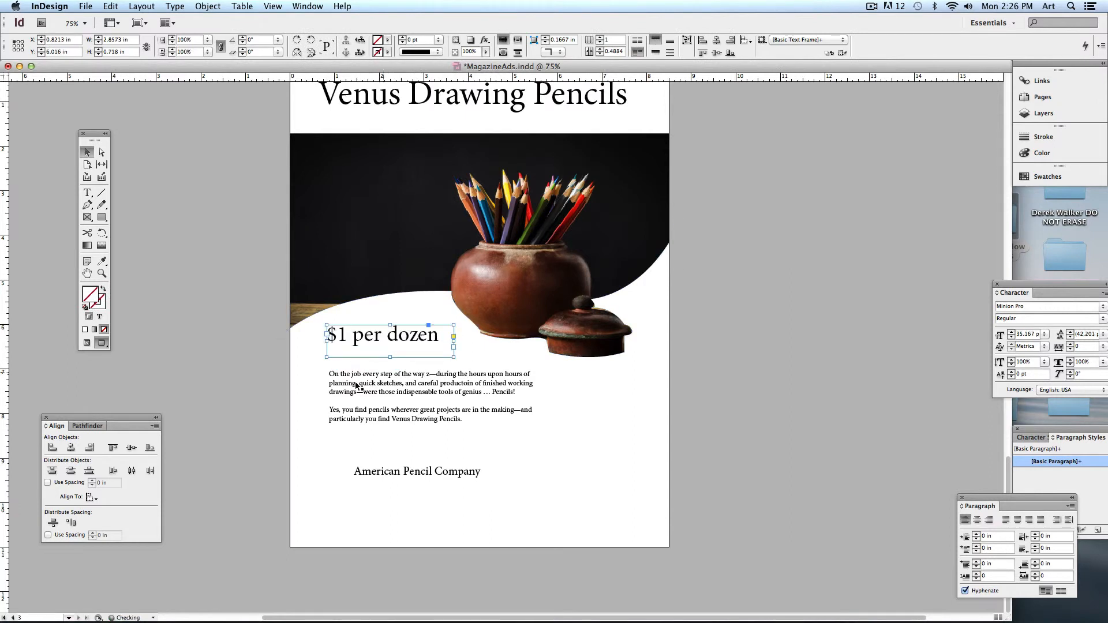
pyautogui.click(358, 430)
# - Nudge the body copy up-left and enlarge 'American Pencil Company' just beneath it
pyautogui.moveTo(358, 428); pyautogui.dragTo(353, 421)
pyautogui.moveTo(425, 488); pyautogui.dragTo(403, 477)
pyautogui.moveTo(472, 483); pyautogui.dragTo(501, 497)
pyautogui.click(247, 445)
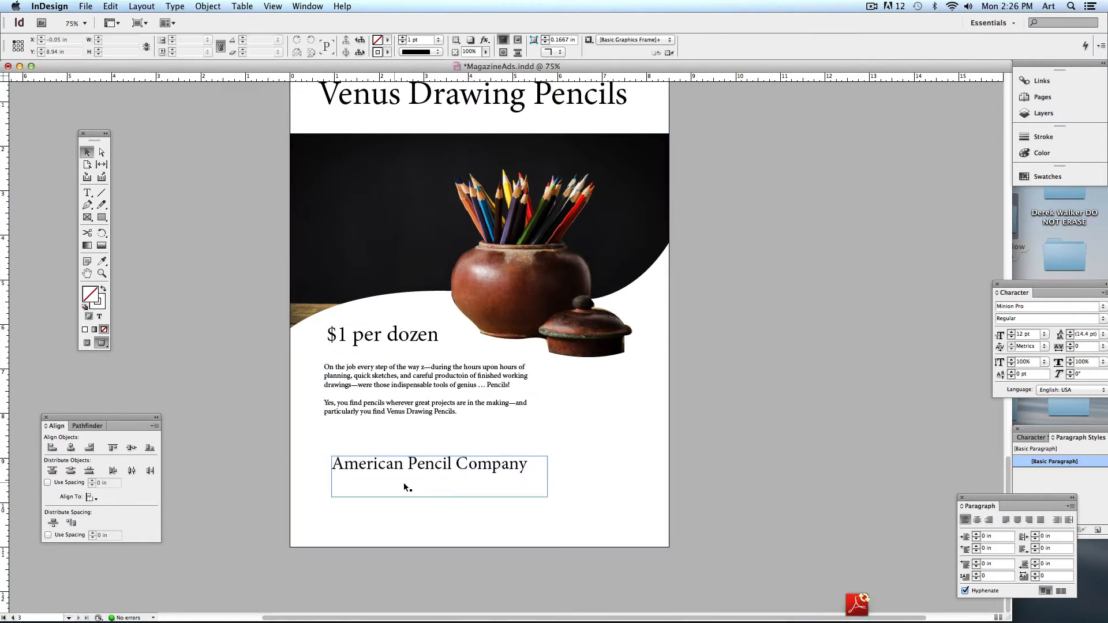
pyautogui.moveTo(406, 476); pyautogui.dragTo(390, 449)
pyautogui.click(218, 322)
pyautogui.scroll(2, 220, 372)
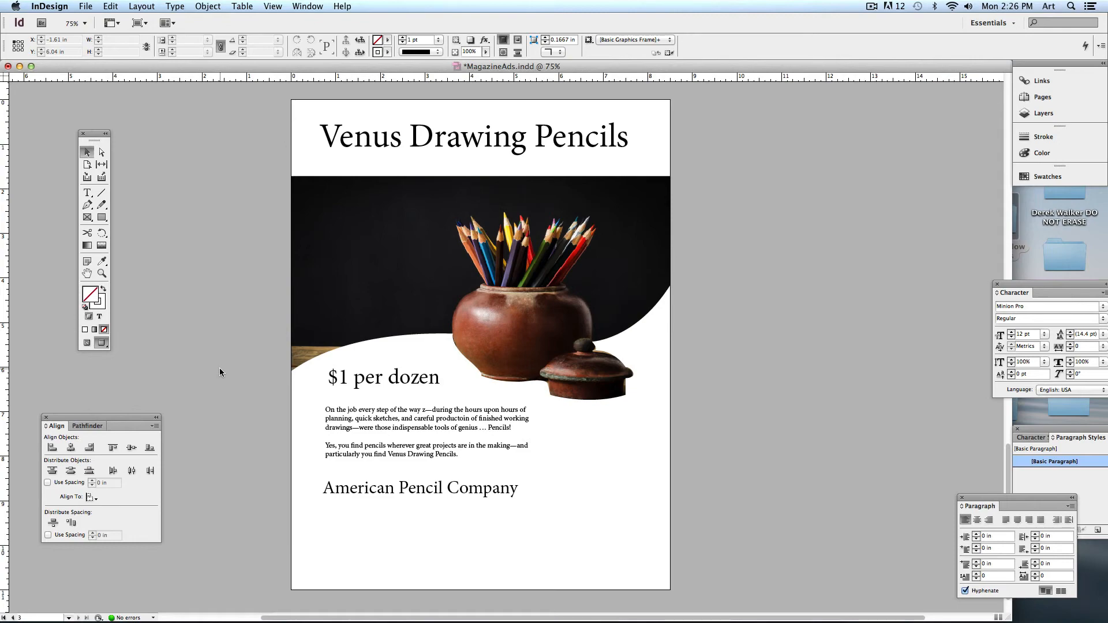
# - Scroll back to page 1 to view the finished Starbucks coffee ad's lower portion
pyautogui.scroll(15, 358, 375)
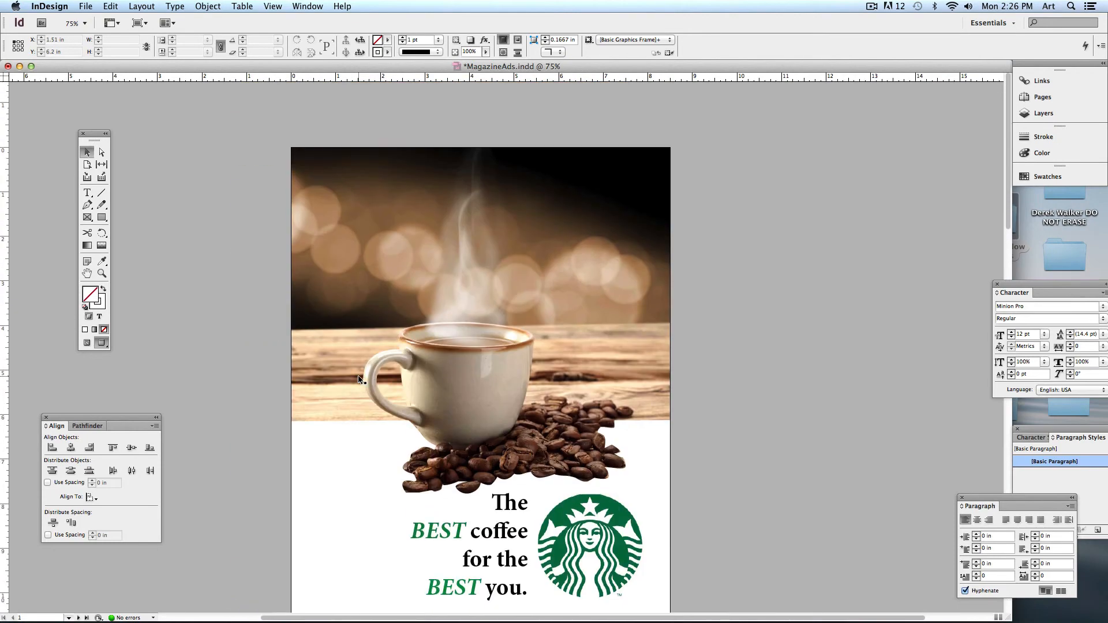
pyautogui.scroll(-4, 358, 379)
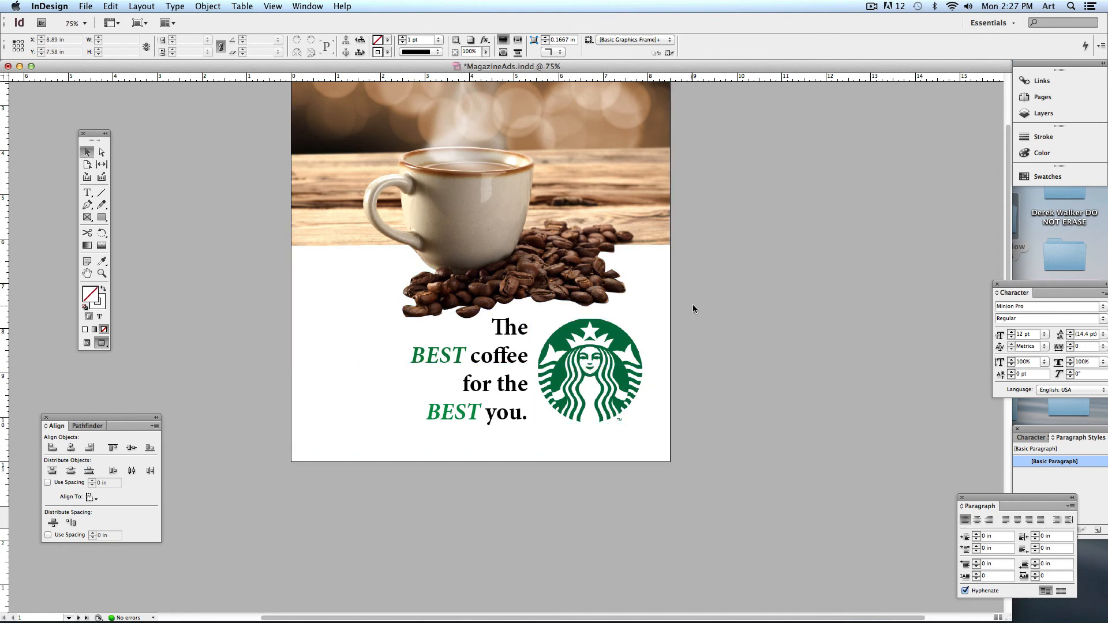
pyautogui.click(872, 7)
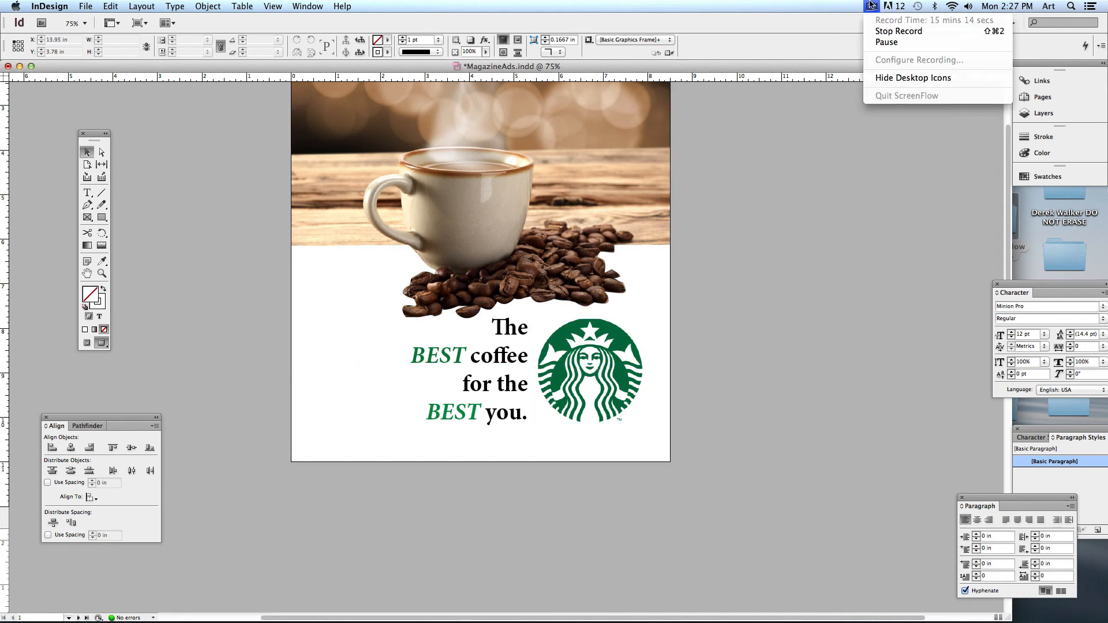